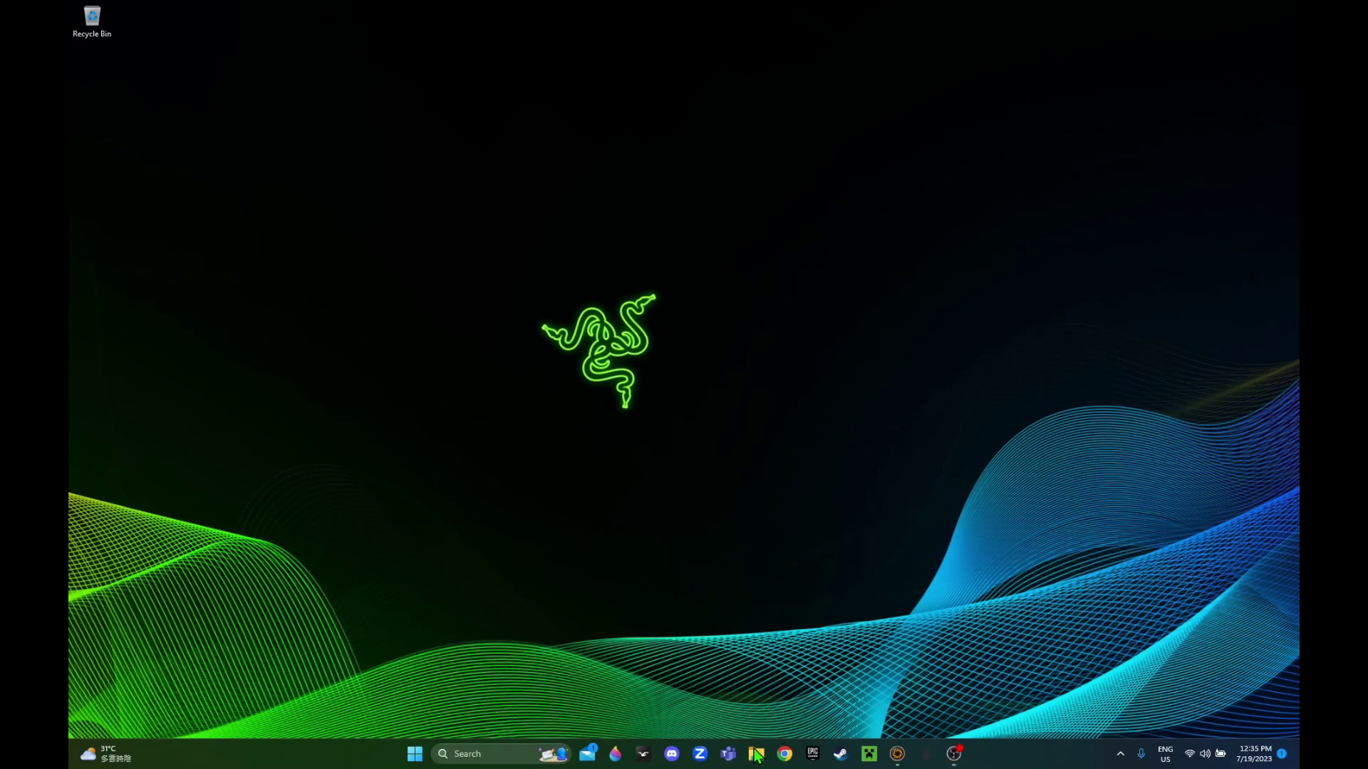
Open the codex-kingdom.hearts.hd.1.5.and.2.5.remix.iso image from D:\Kingdom.Hearts.HD.1.5.and.2.5.ReMIX-CODEX.
{"action": "left_click", "coordinate": [756, 753]}
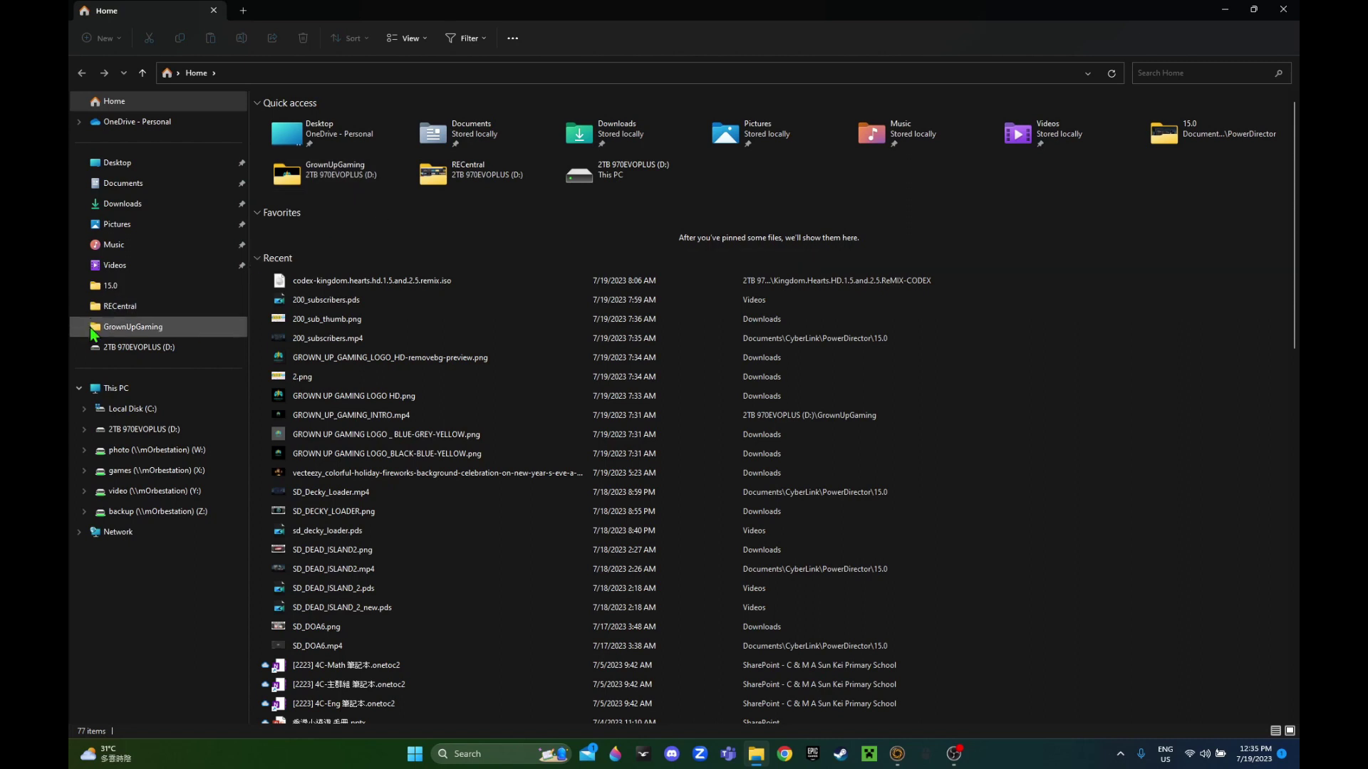
{"action": "left_click", "coordinate": [108, 389]}
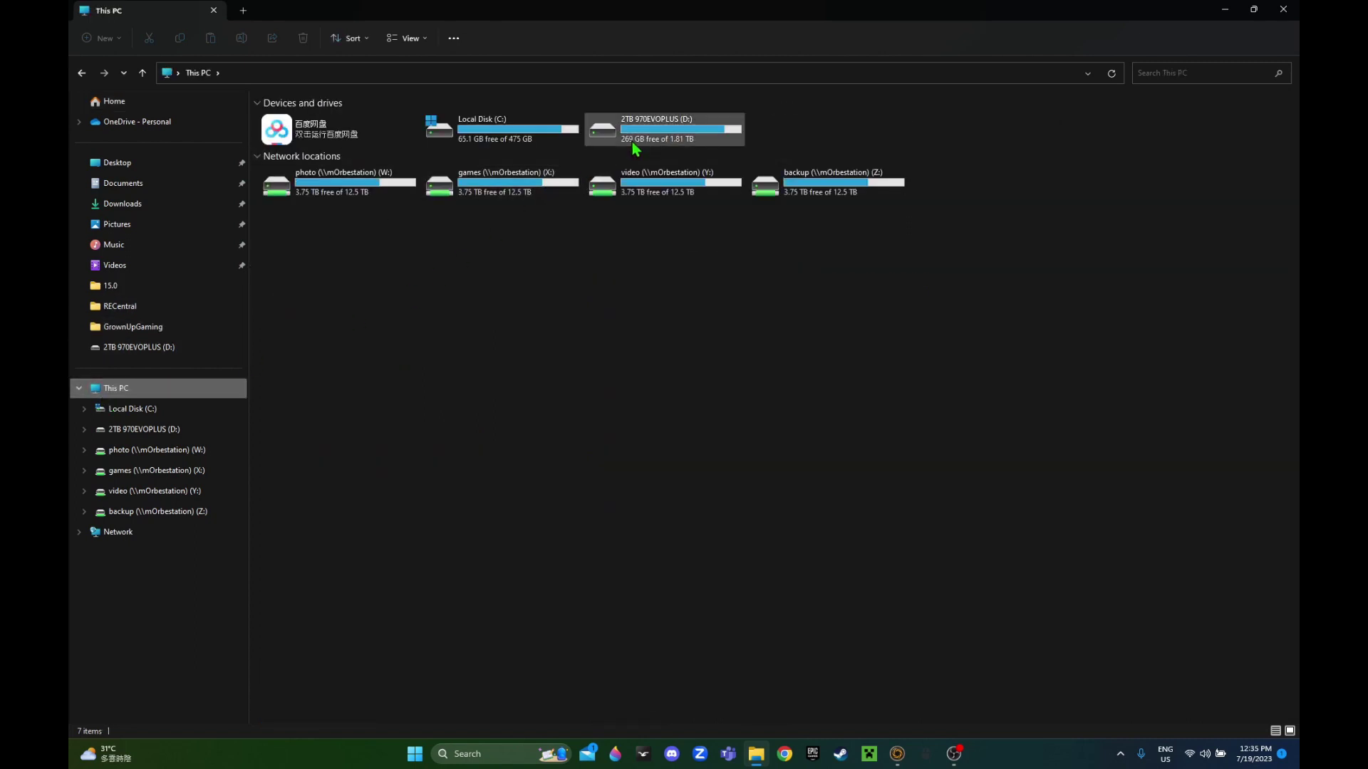
{"action": "double_click", "coordinate": [631, 142]}
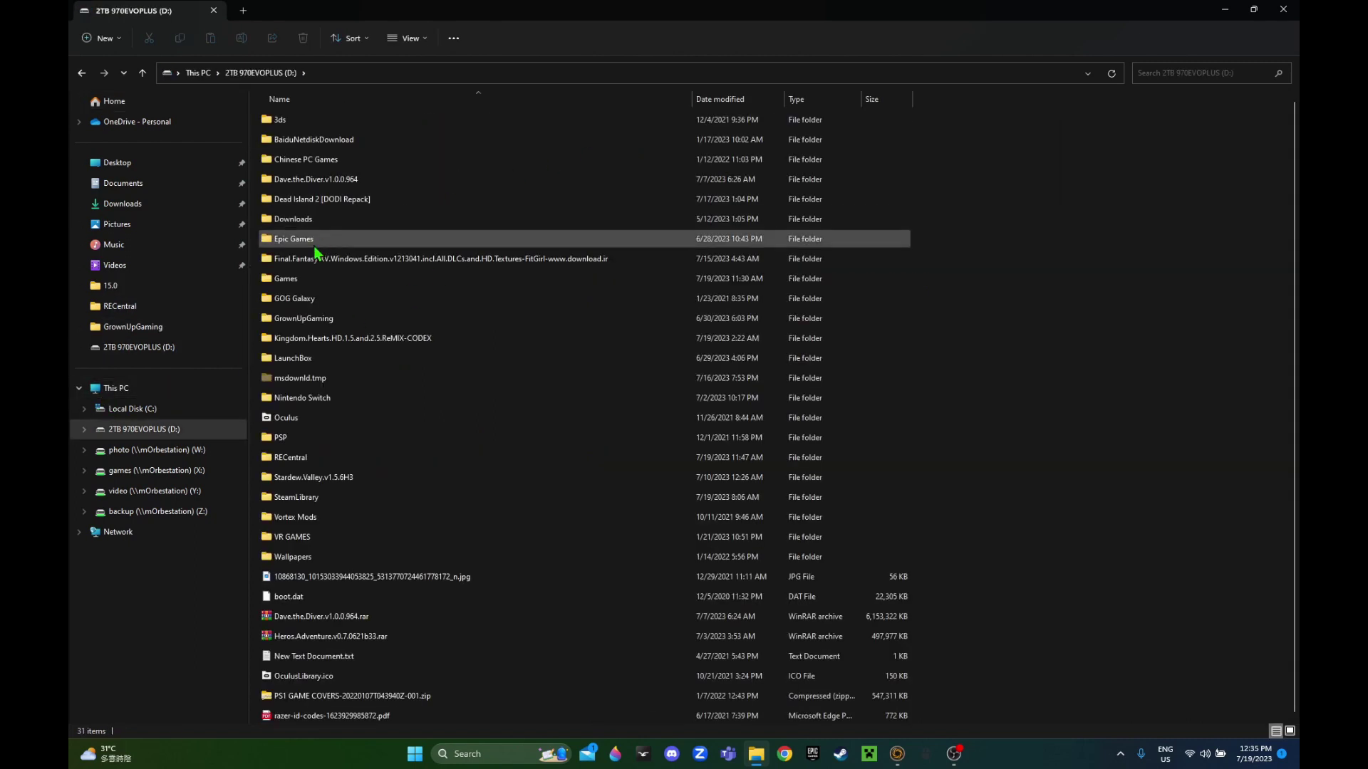
{"action": "left_click", "coordinate": [320, 339]}
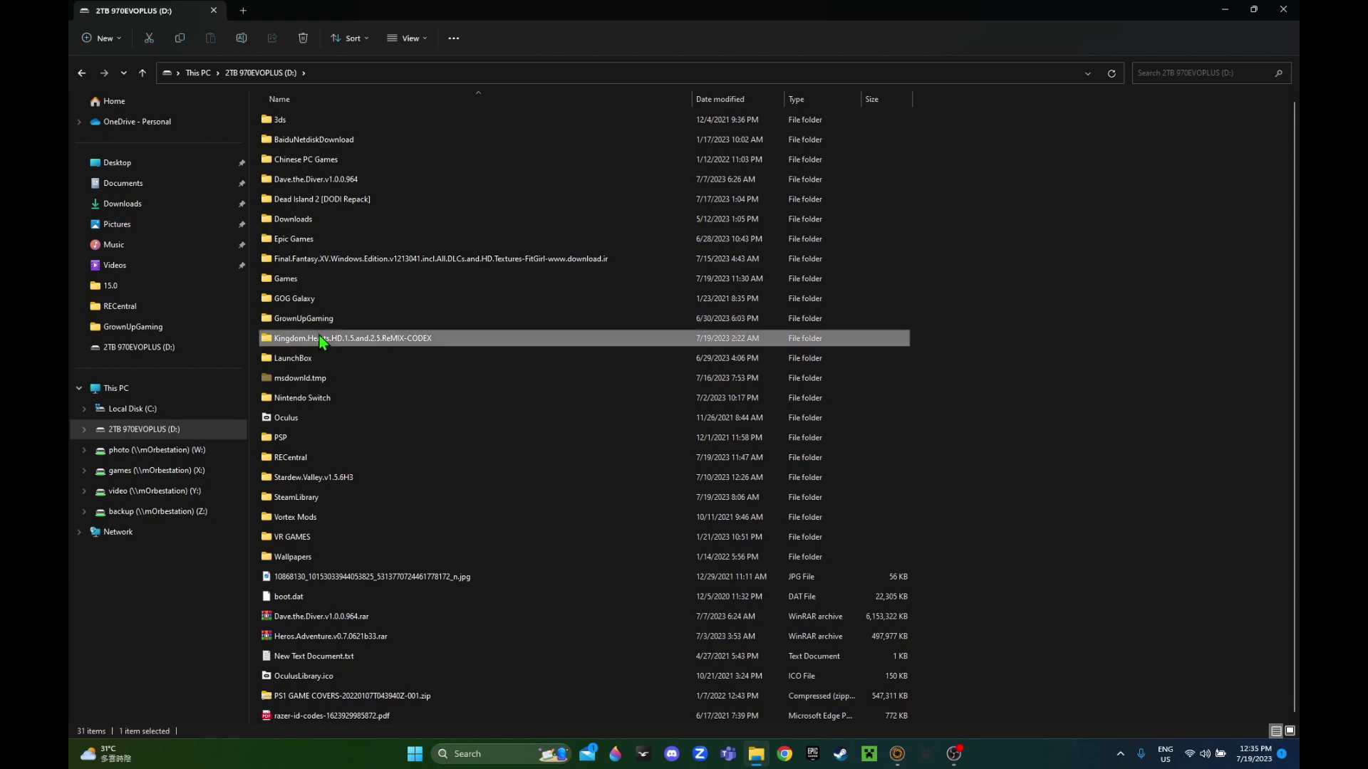
{"action": "double_click", "coordinate": [320, 339]}
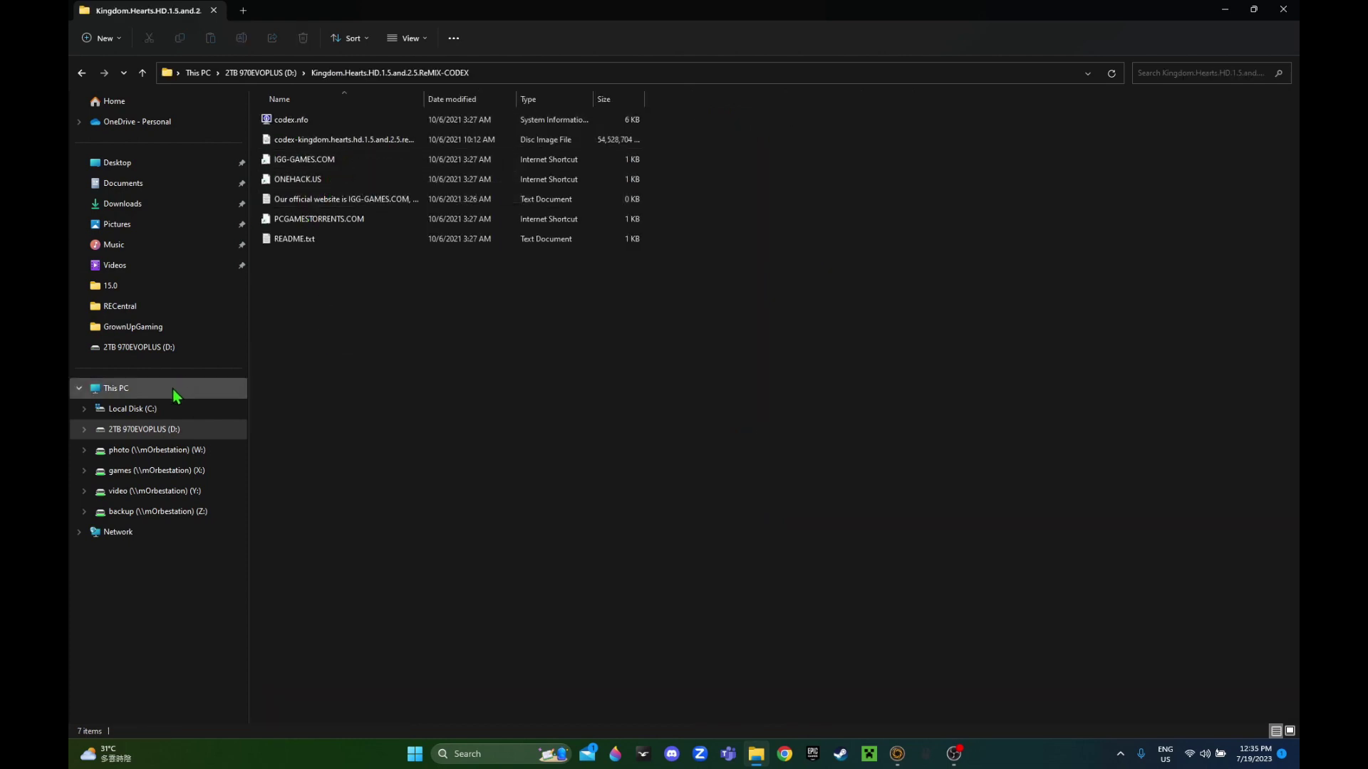
{"action": "left_click", "coordinate": [365, 141]}
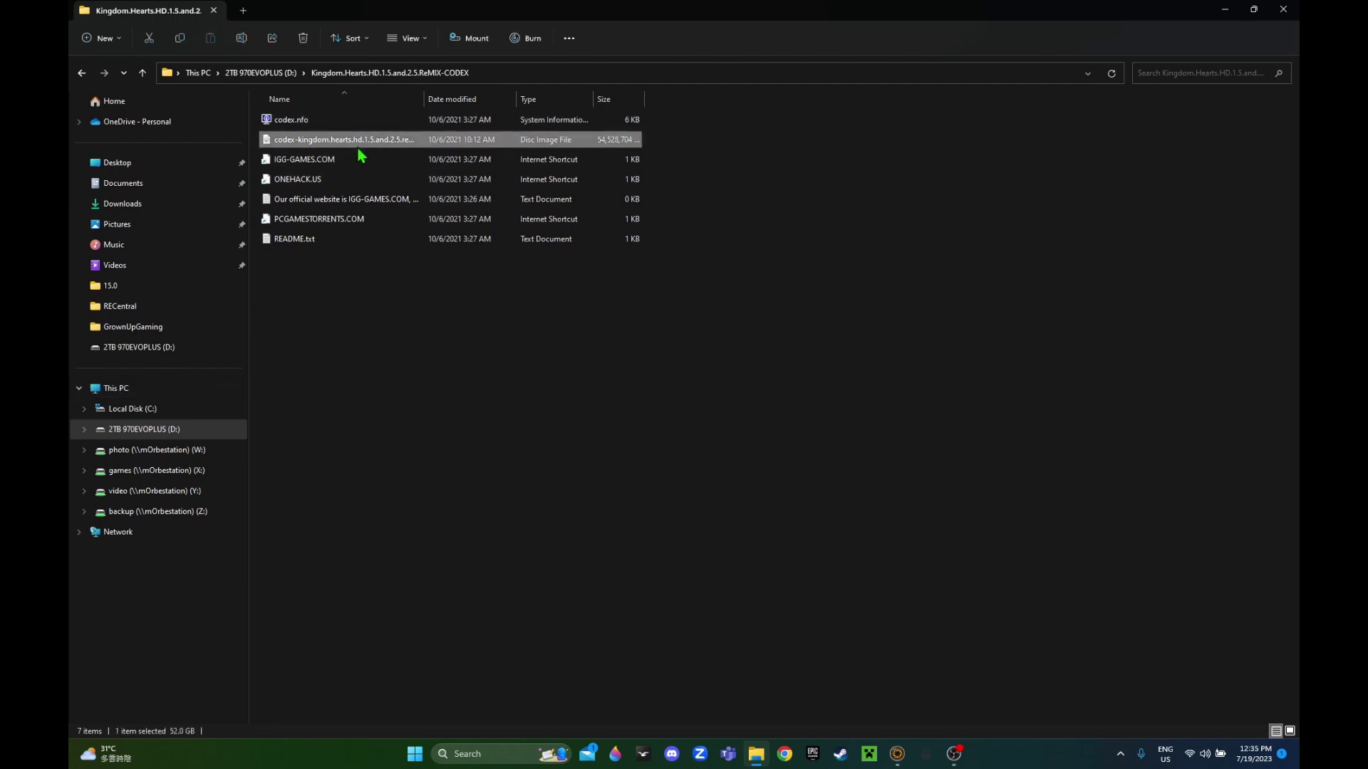
{"action": "double_click", "coordinate": [366, 142]}
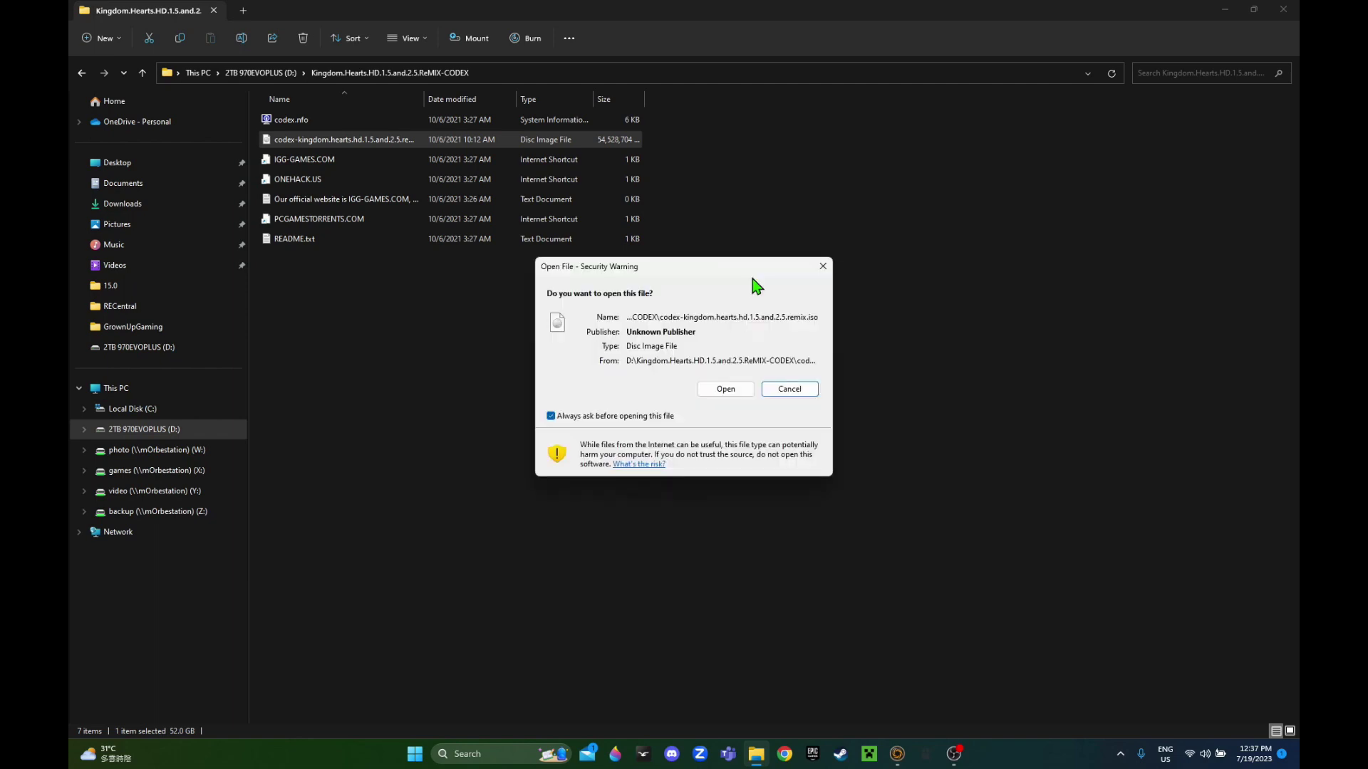
Mount the disc image and run its setup.exe past the SmartScreen warning.
{"action": "left_click", "coordinate": [725, 389]}
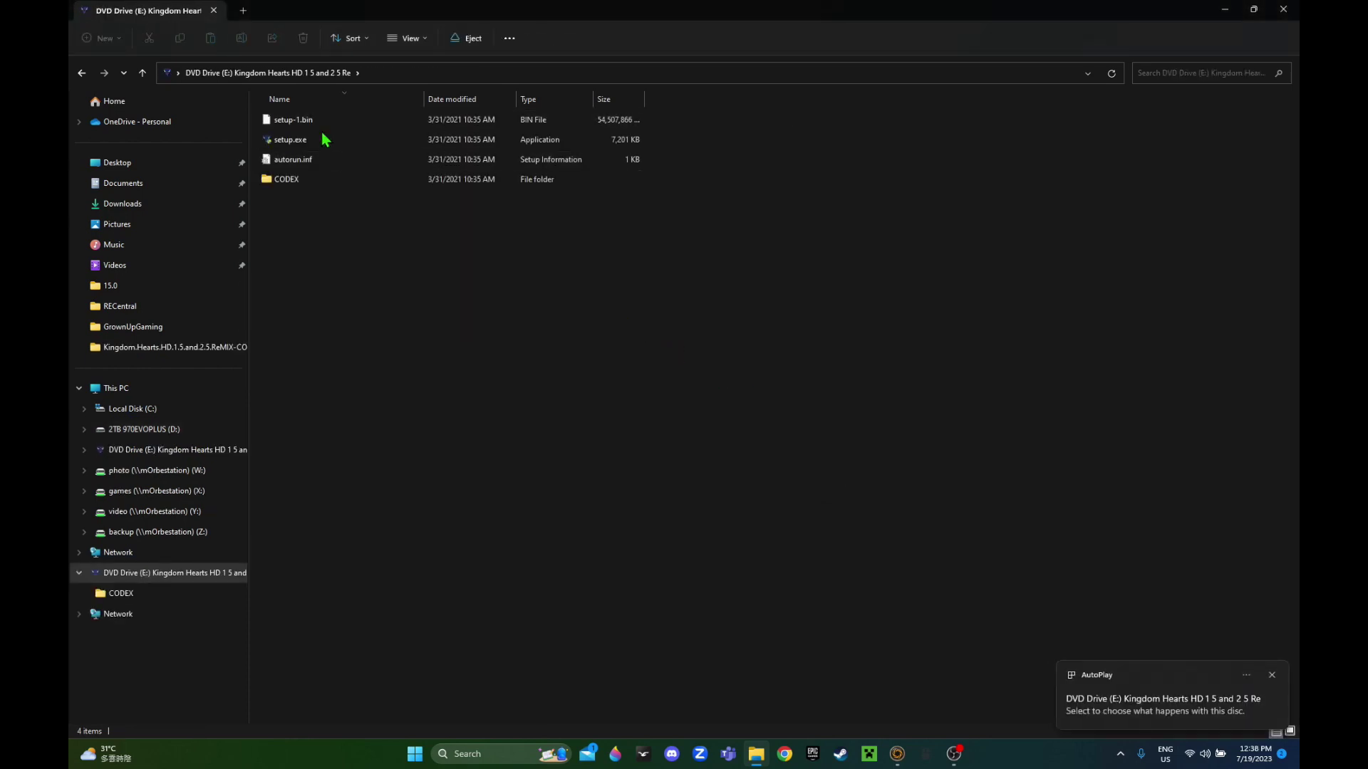
{"action": "left_click", "coordinate": [322, 139]}
{"action": "double_click", "coordinate": [322, 140]}
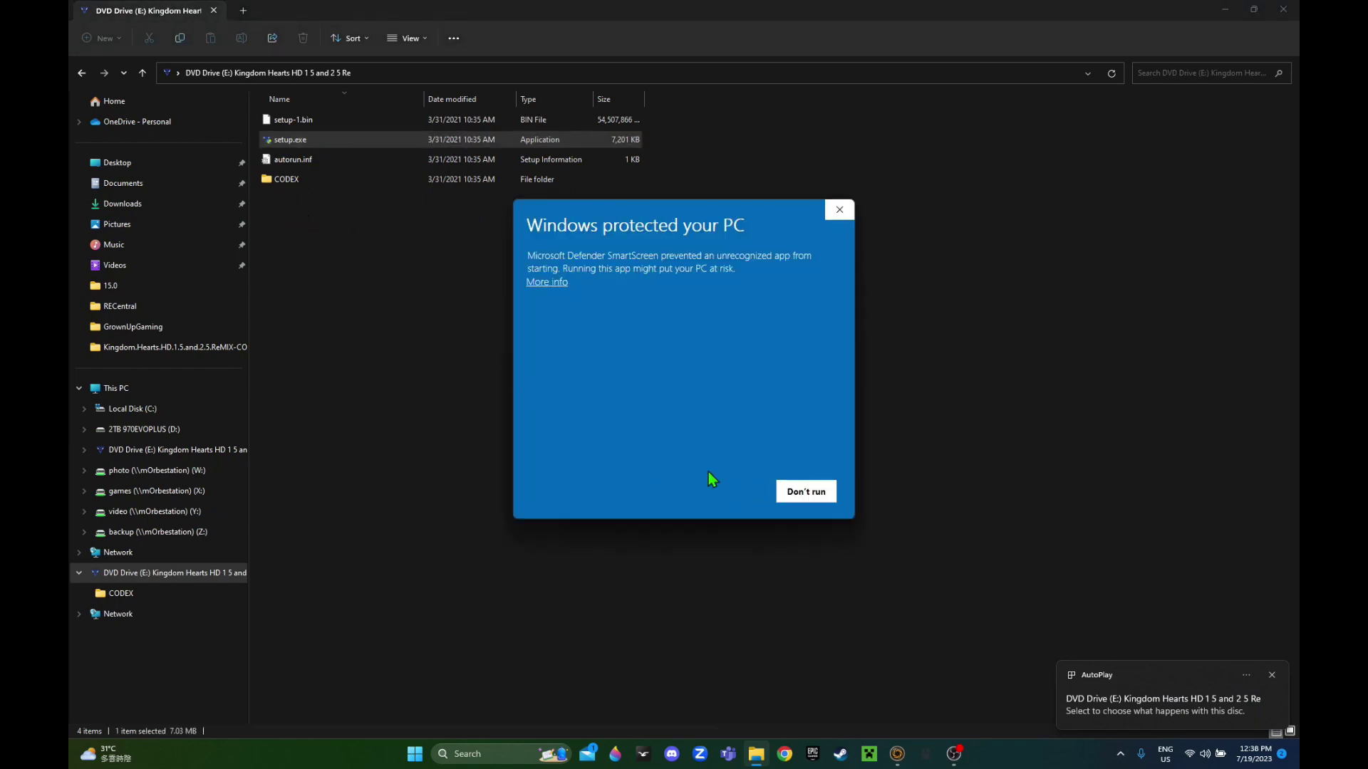
{"action": "left_click", "coordinate": [547, 282]}
{"action": "left_click", "coordinate": [724, 491]}
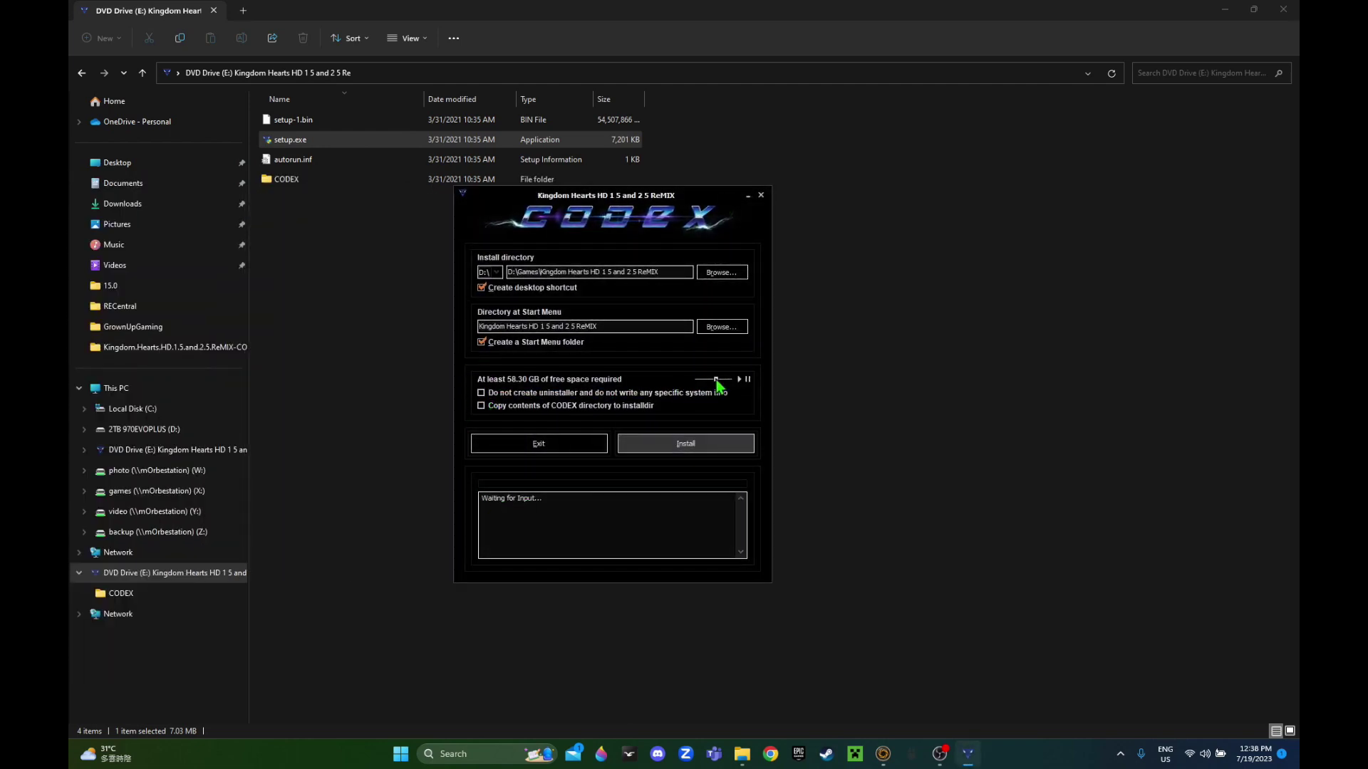
Install the game with 'Copy contents of CODEX directory to installdir' ticked, then close the installer.
{"action": "left_click", "coordinate": [518, 405]}
{"action": "left_click", "coordinate": [656, 450]}
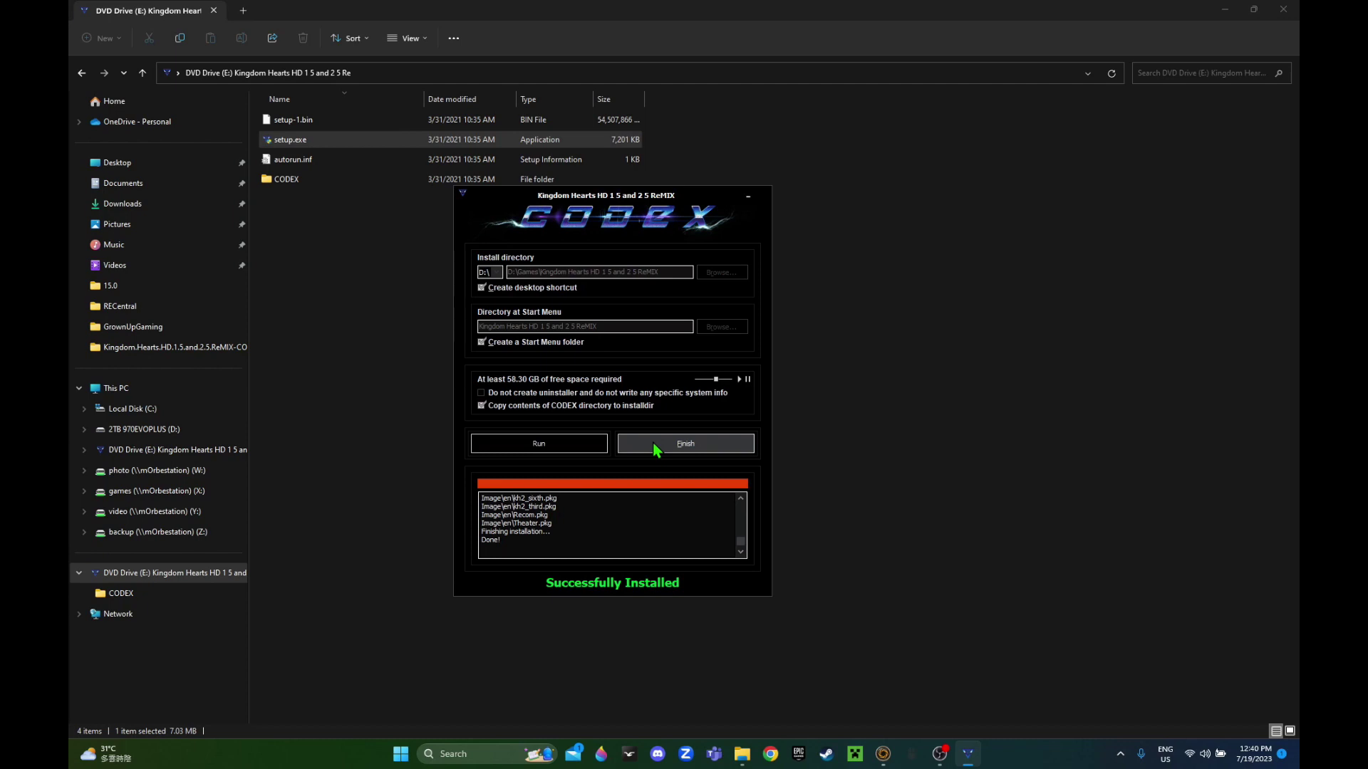
{"action": "left_click", "coordinate": [657, 448]}
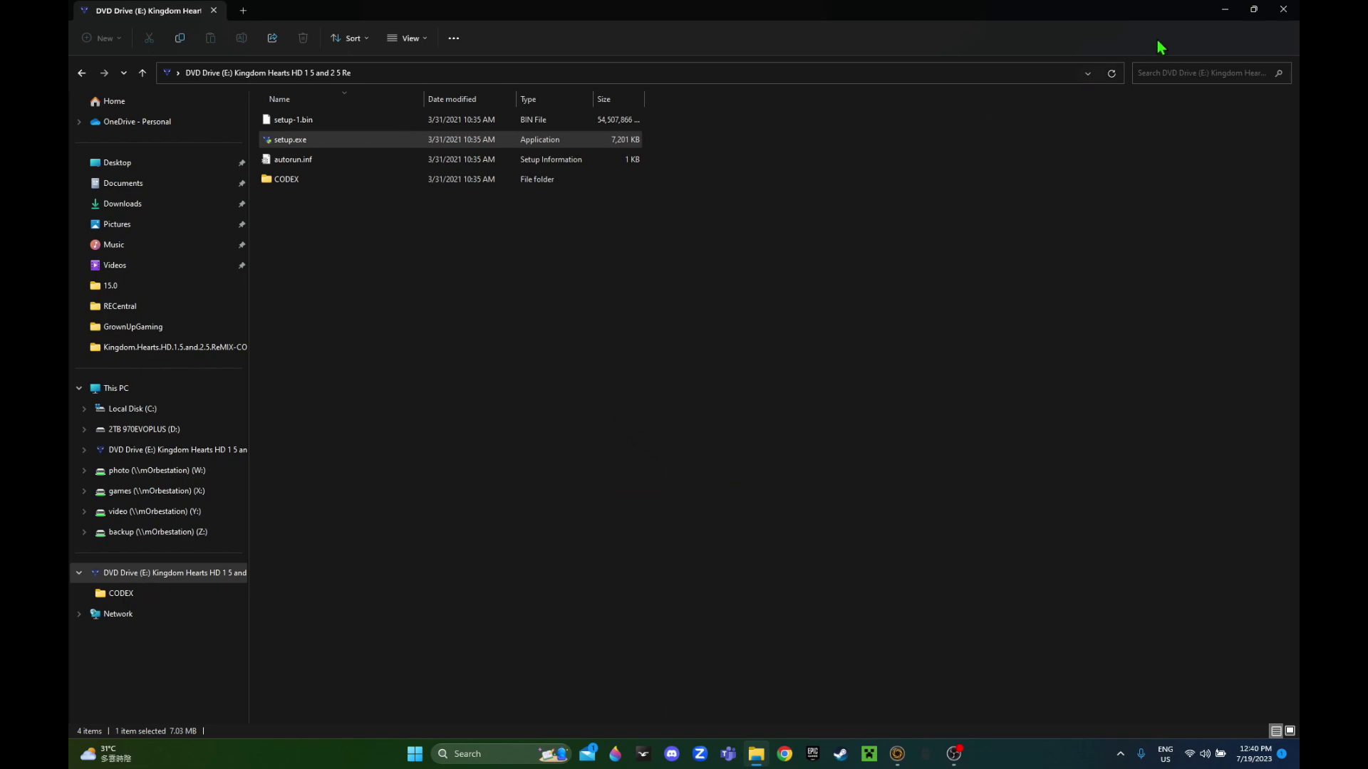
Minimize Explorer and launch Warpinator on the PC from a 'warp' search.
{"action": "left_click", "coordinate": [1227, 11]}
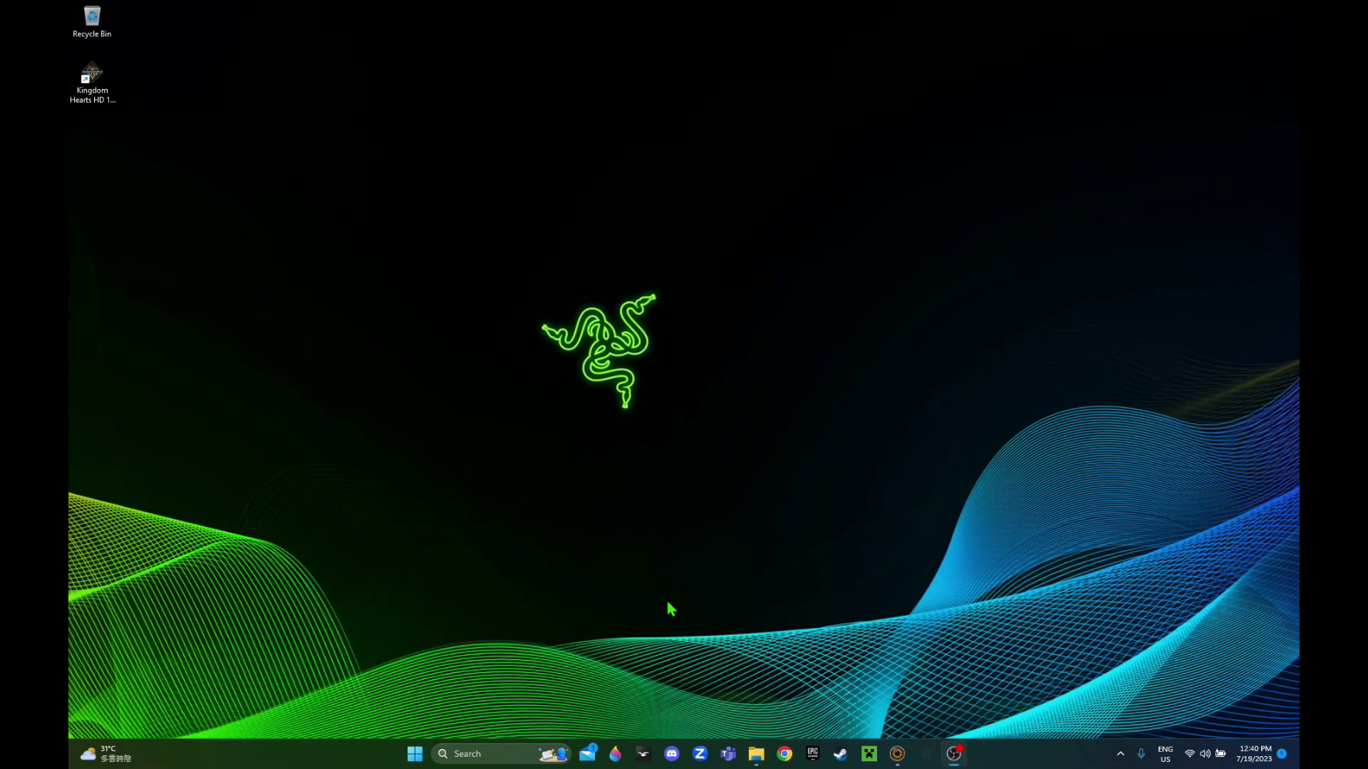
{"action": "left_click", "coordinate": [486, 754]}
{"action": "type", "text": "warp"}
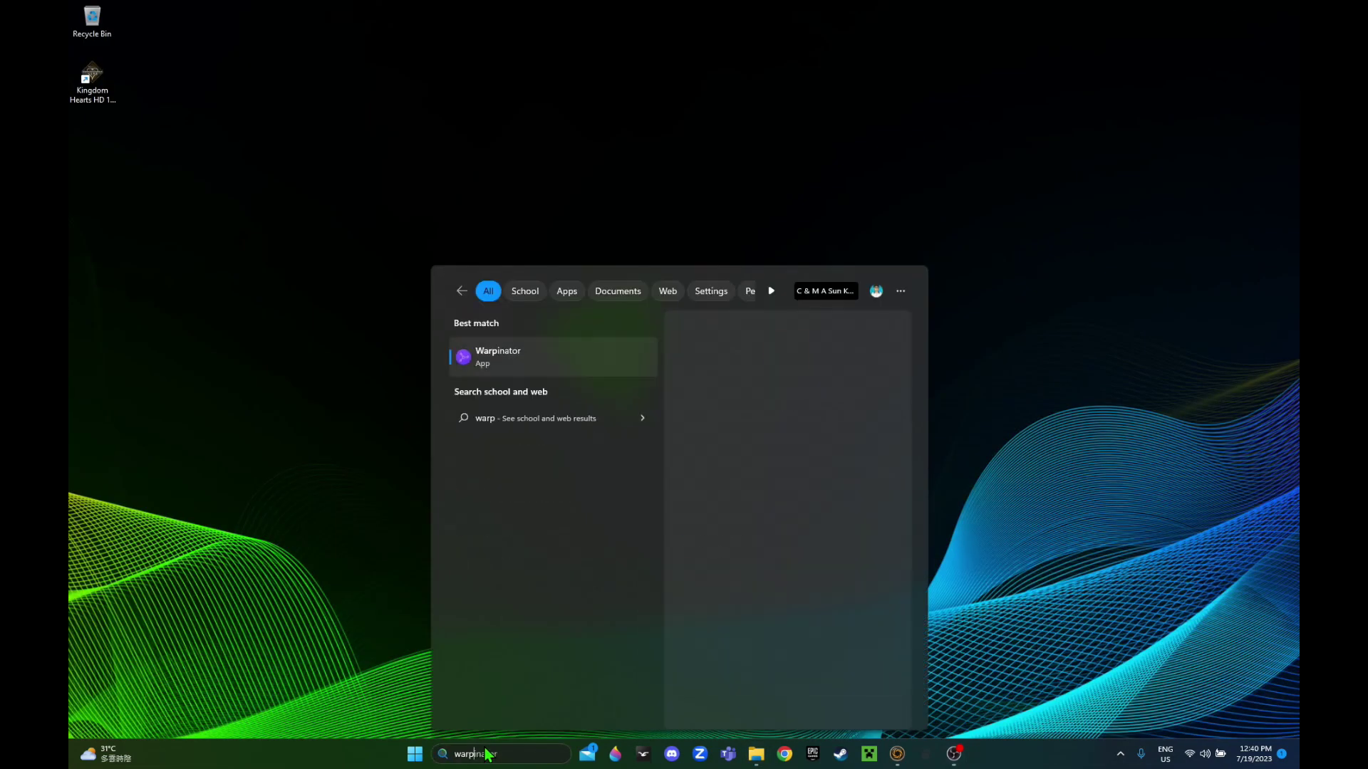
{"action": "key", "text": "Escape"}
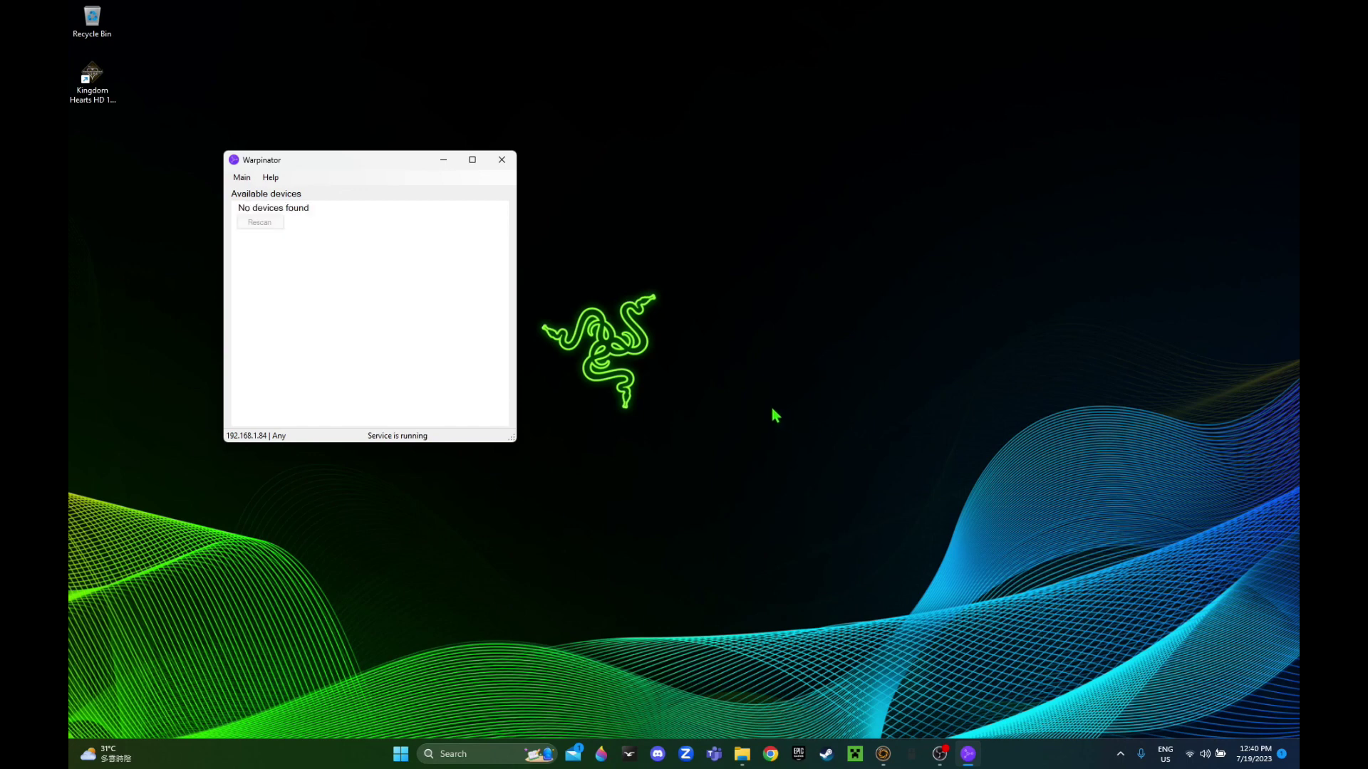
{"action": "left_click", "coordinate": [882, 753]}
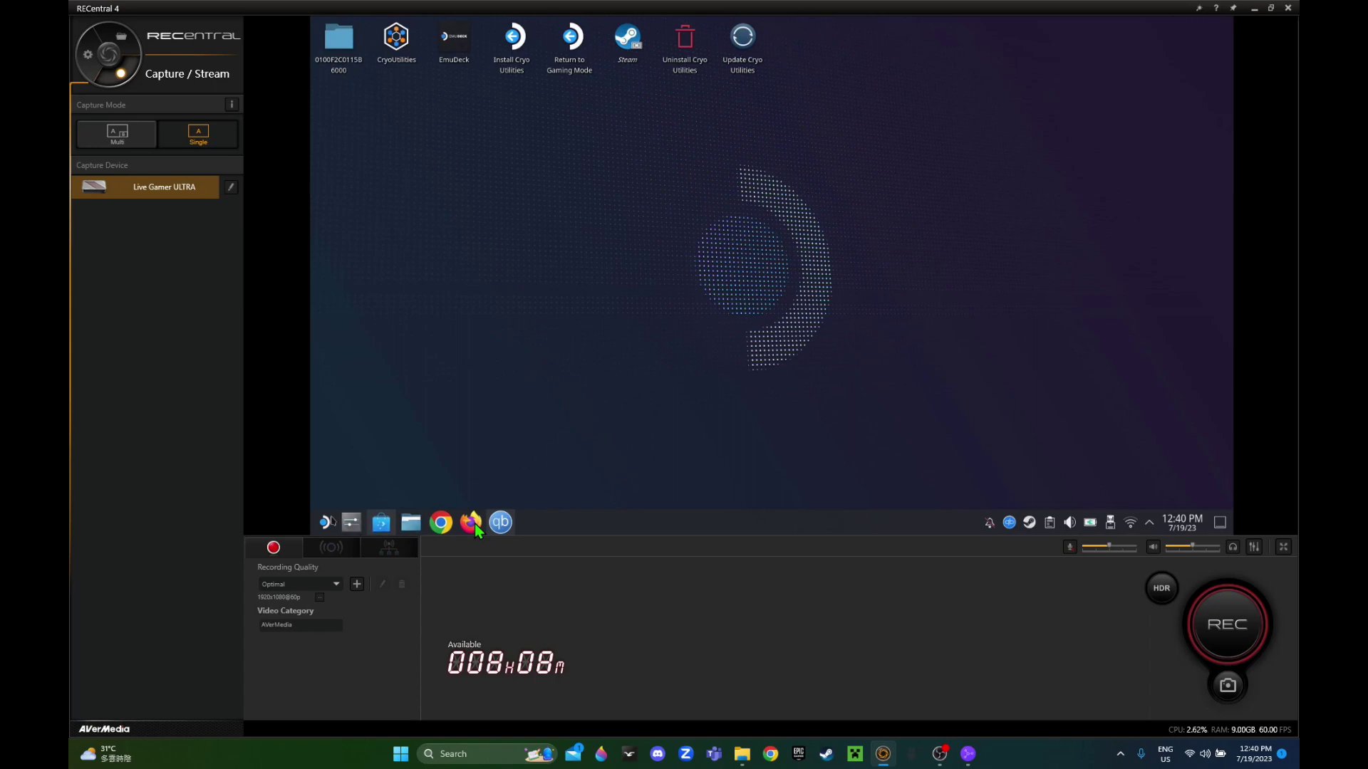
Start Warpinator from the Steam Deck's Application Launcher in the capture view.
{"action": "left_click", "coordinate": [324, 522]}
{"action": "left_click", "coordinate": [460, 388]}
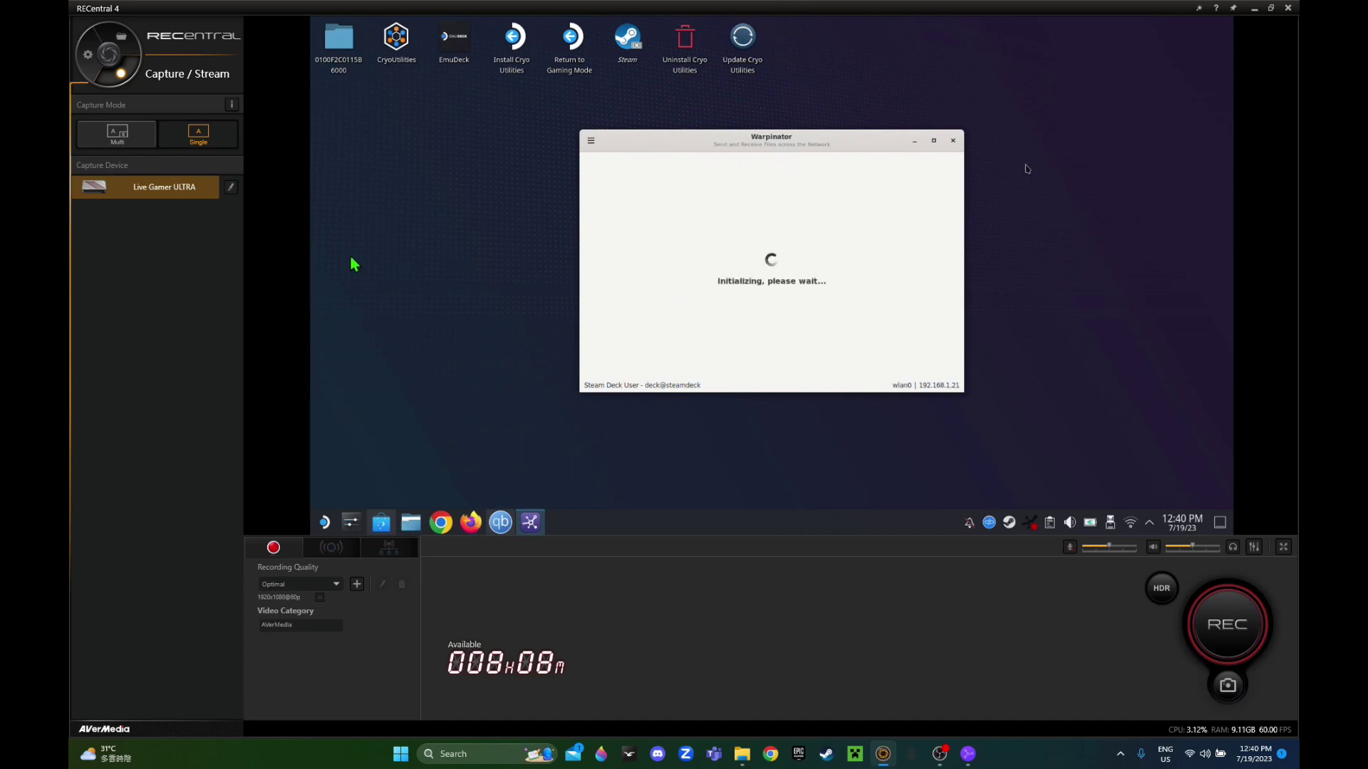
Rescan in Warpinator and open a transfer session with the Steam Deck.
{"action": "left_click", "coordinate": [1254, 8]}
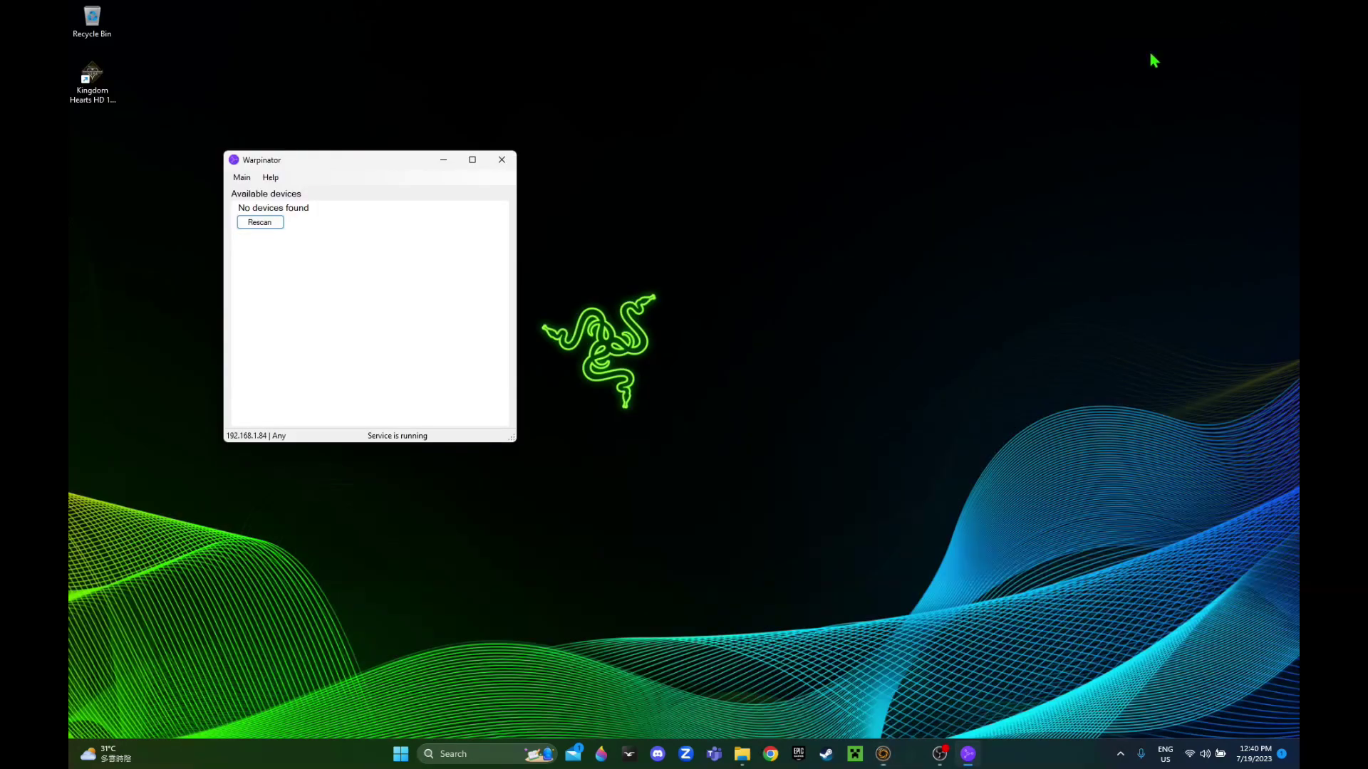
{"action": "left_click", "coordinate": [268, 222]}
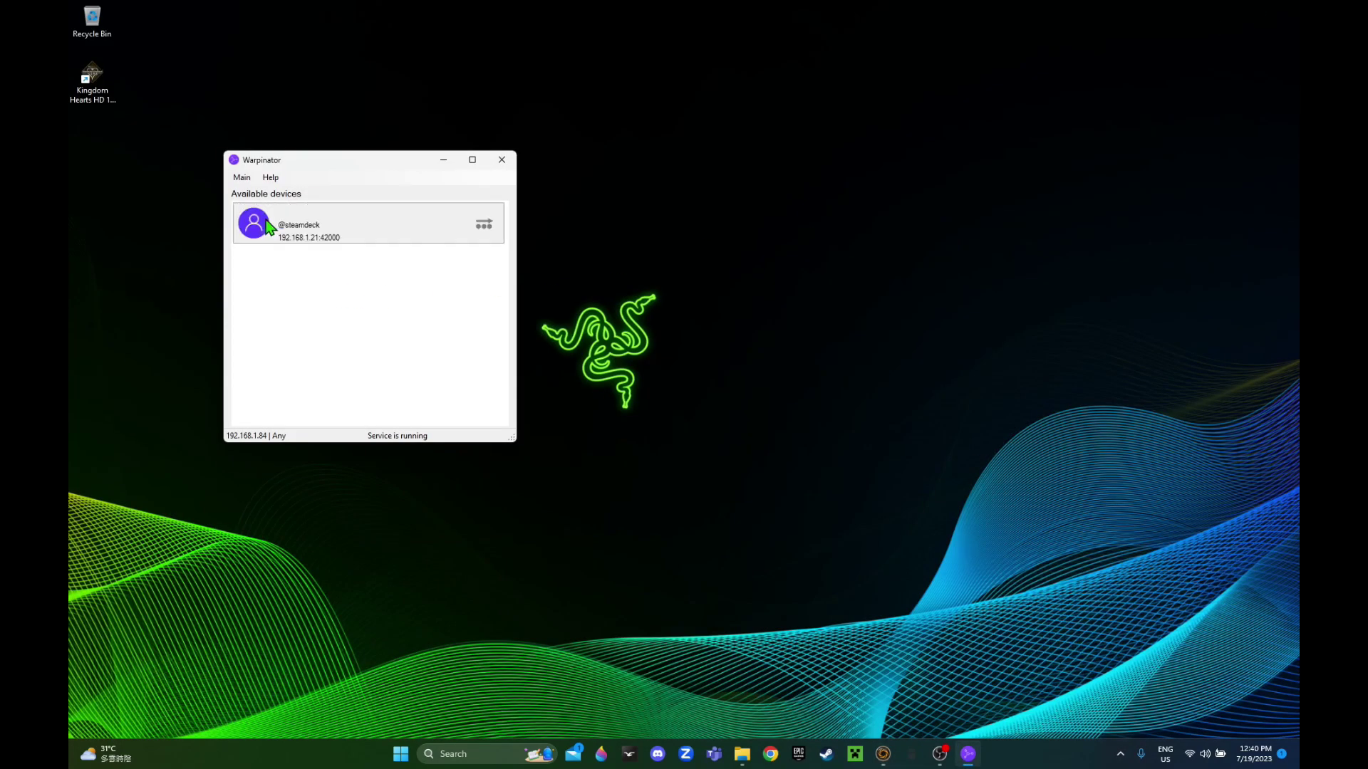
{"action": "left_click", "coordinate": [378, 228]}
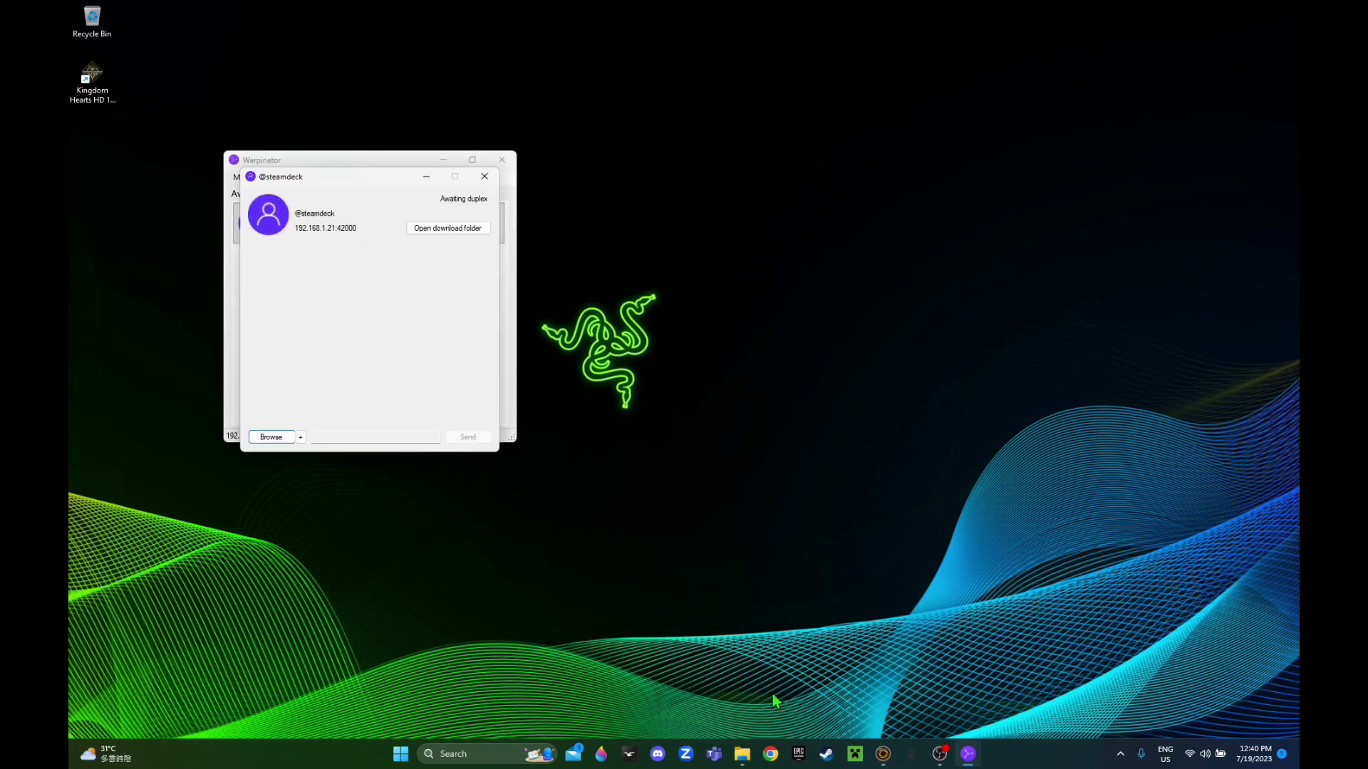
Drag the Kingdom Hearts HD 1 5 and 2 5 ReMIX folder from D:\Games onto the Steam Deck transfer.
{"action": "left_click", "coordinate": [742, 754]}
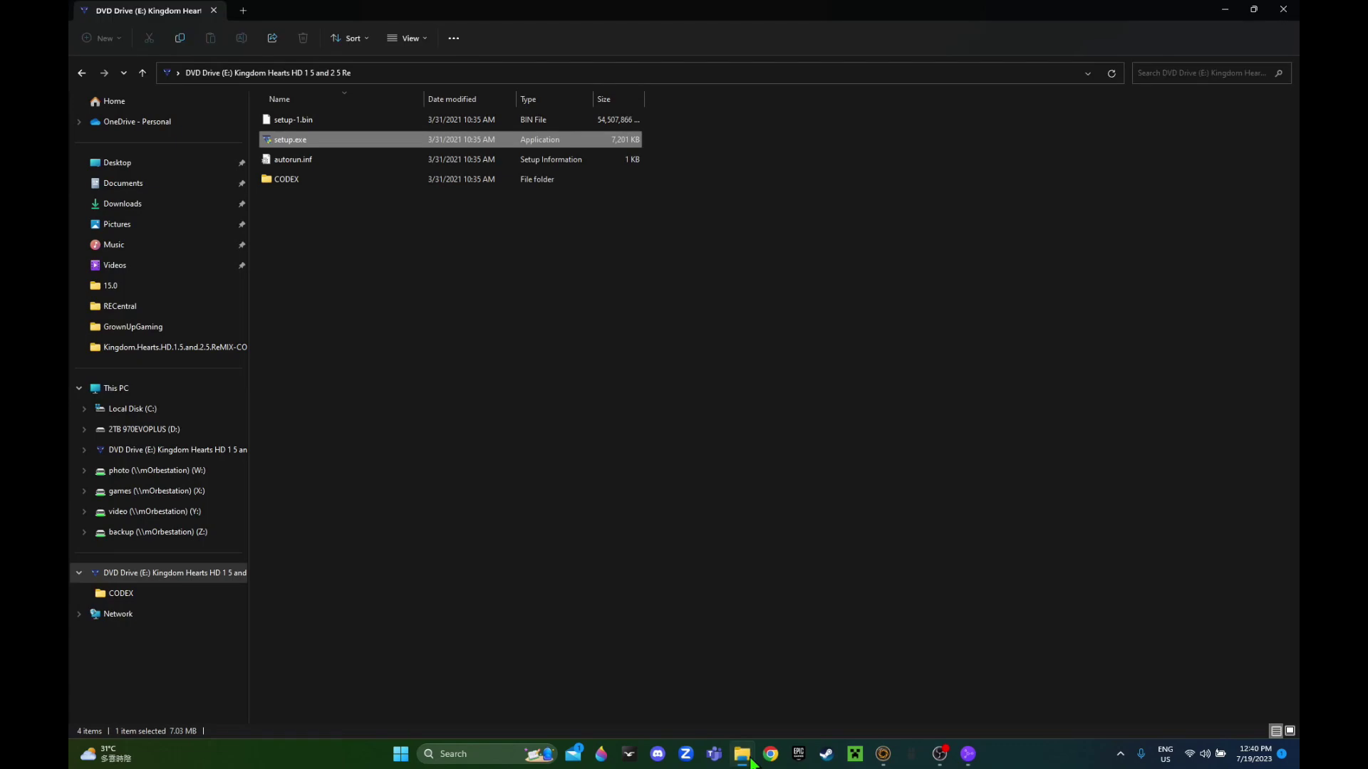
{"action": "left_click", "coordinate": [164, 436]}
{"action": "double_click", "coordinate": [277, 281]}
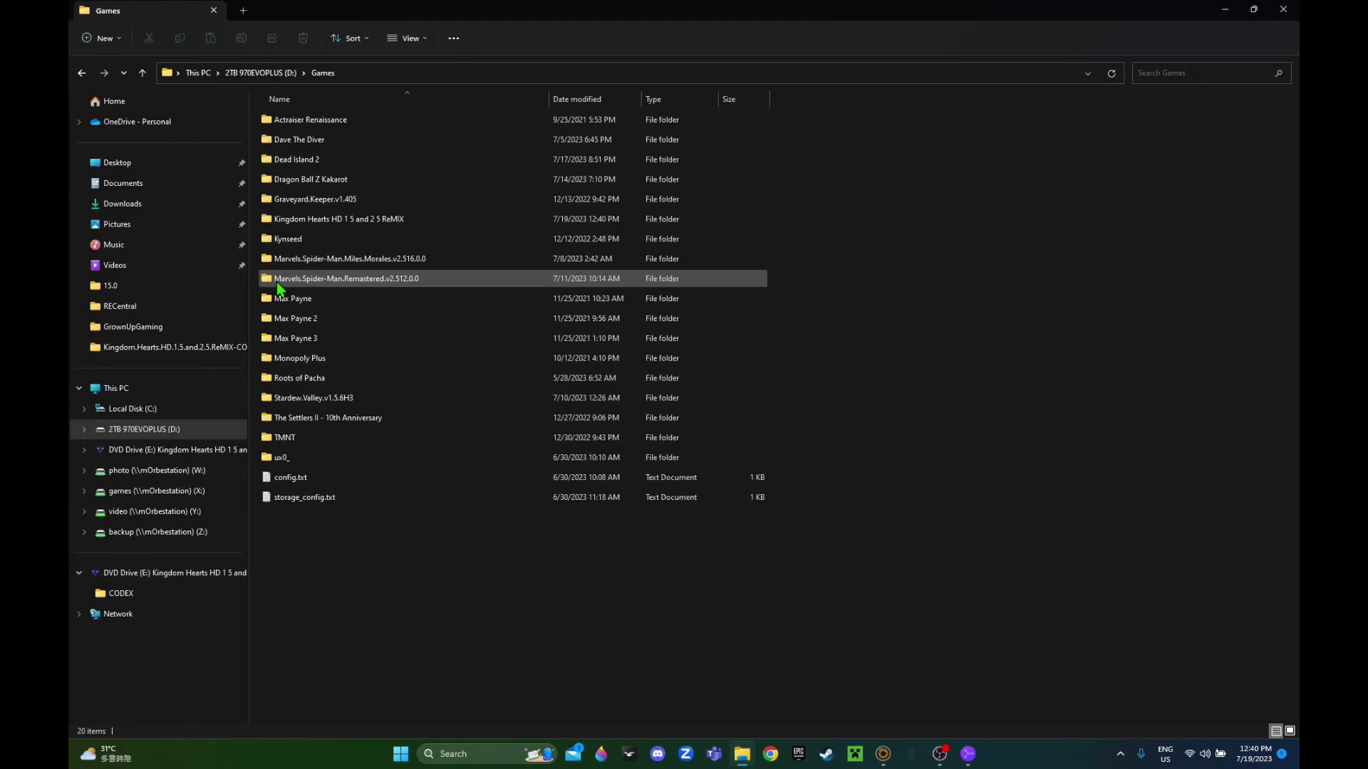
{"action": "double_click", "coordinate": [336, 220]}
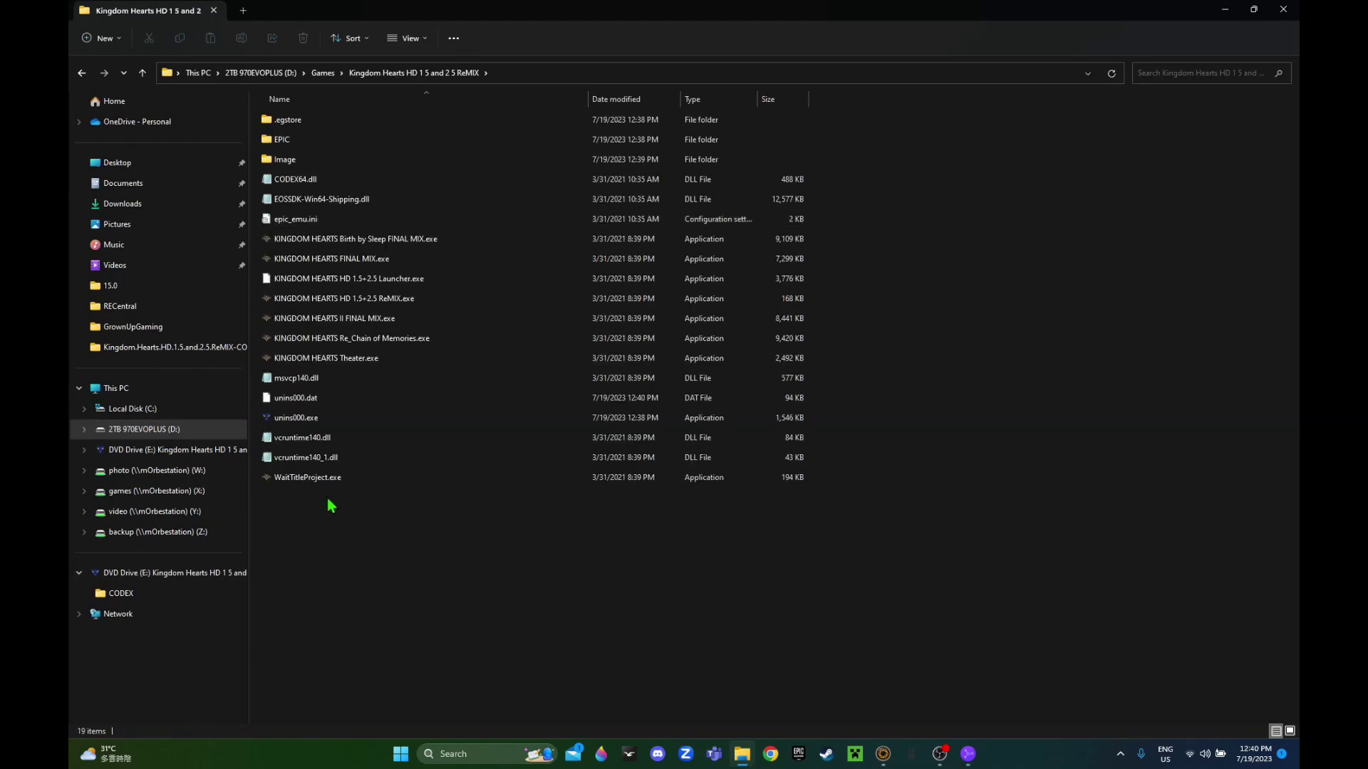
{"action": "left_click", "coordinate": [324, 74]}
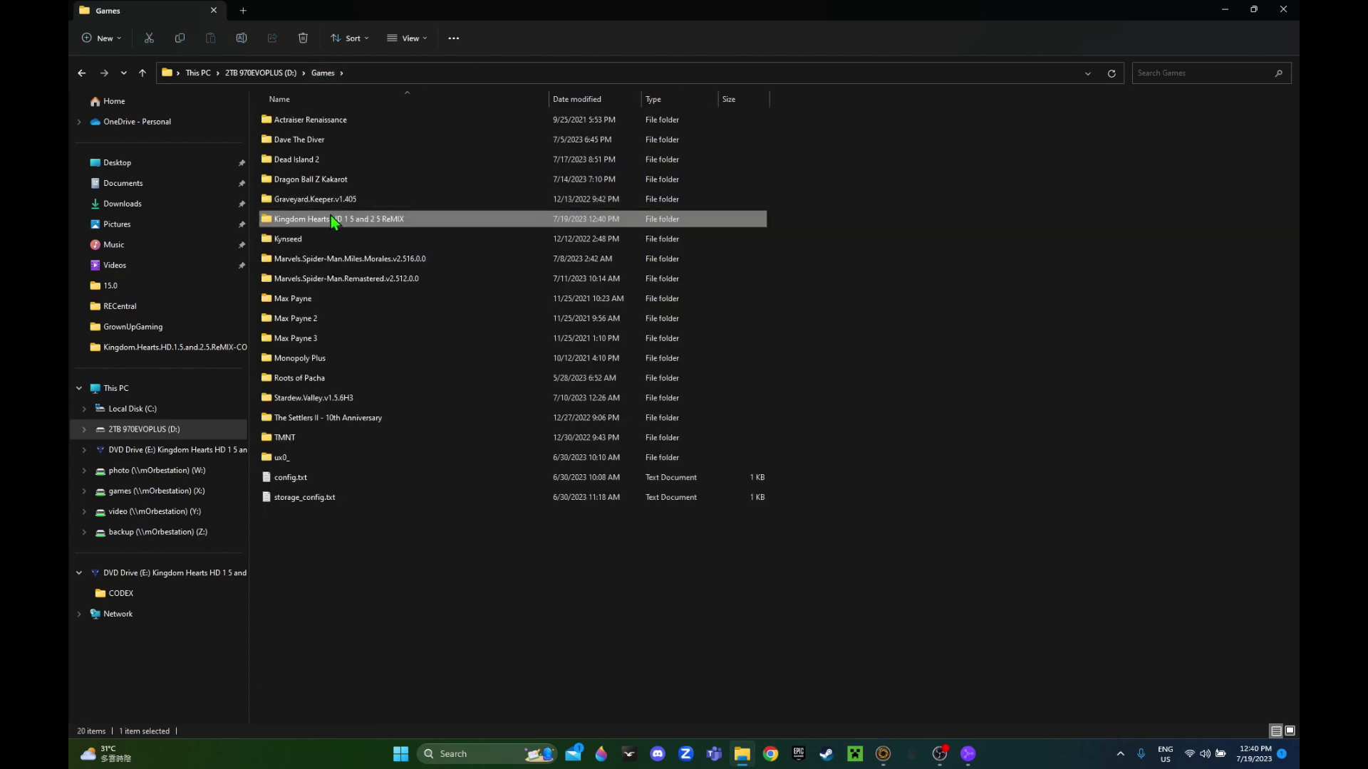
{"action": "left_click_drag", "start_coordinate": [330, 215], "coordinate": [457, 390]}
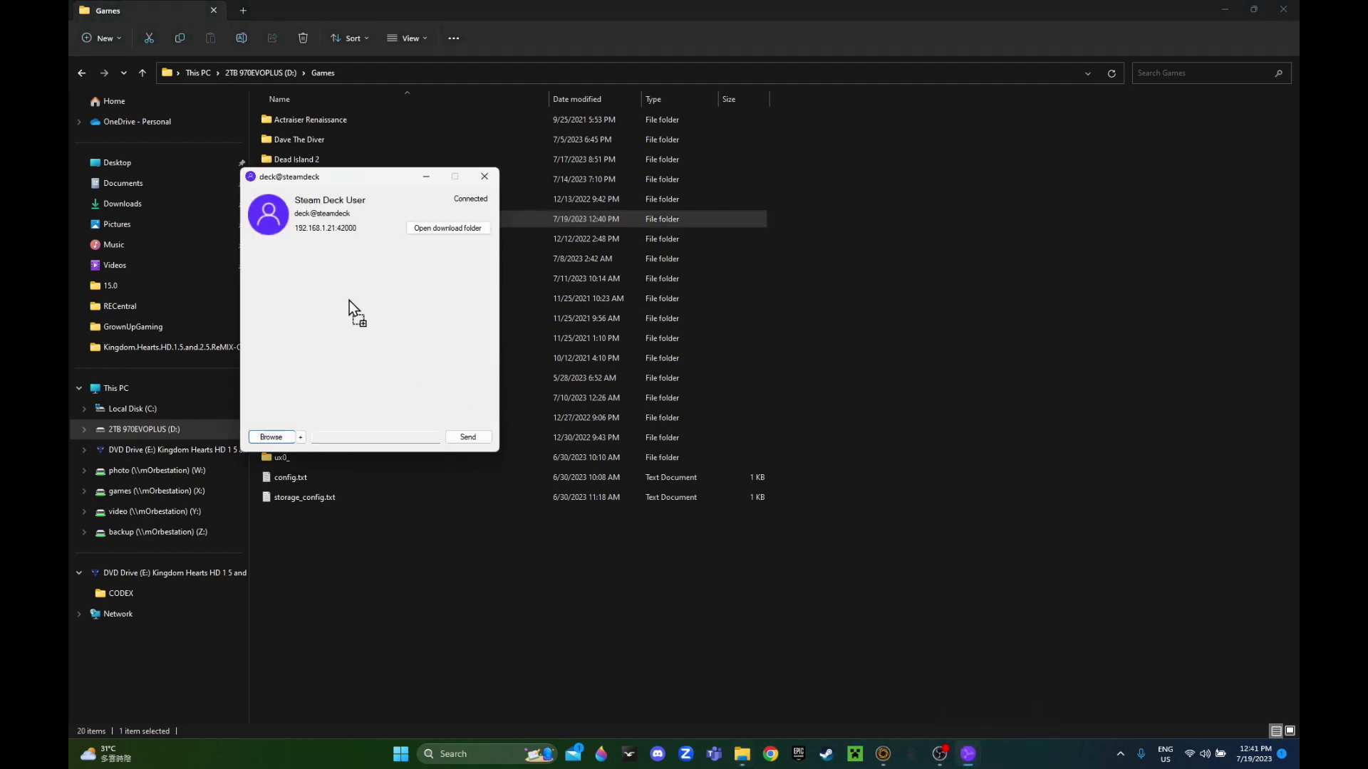
{"action": "left_click_drag", "start_coordinate": [349, 301], "coordinate": [349, 304]}
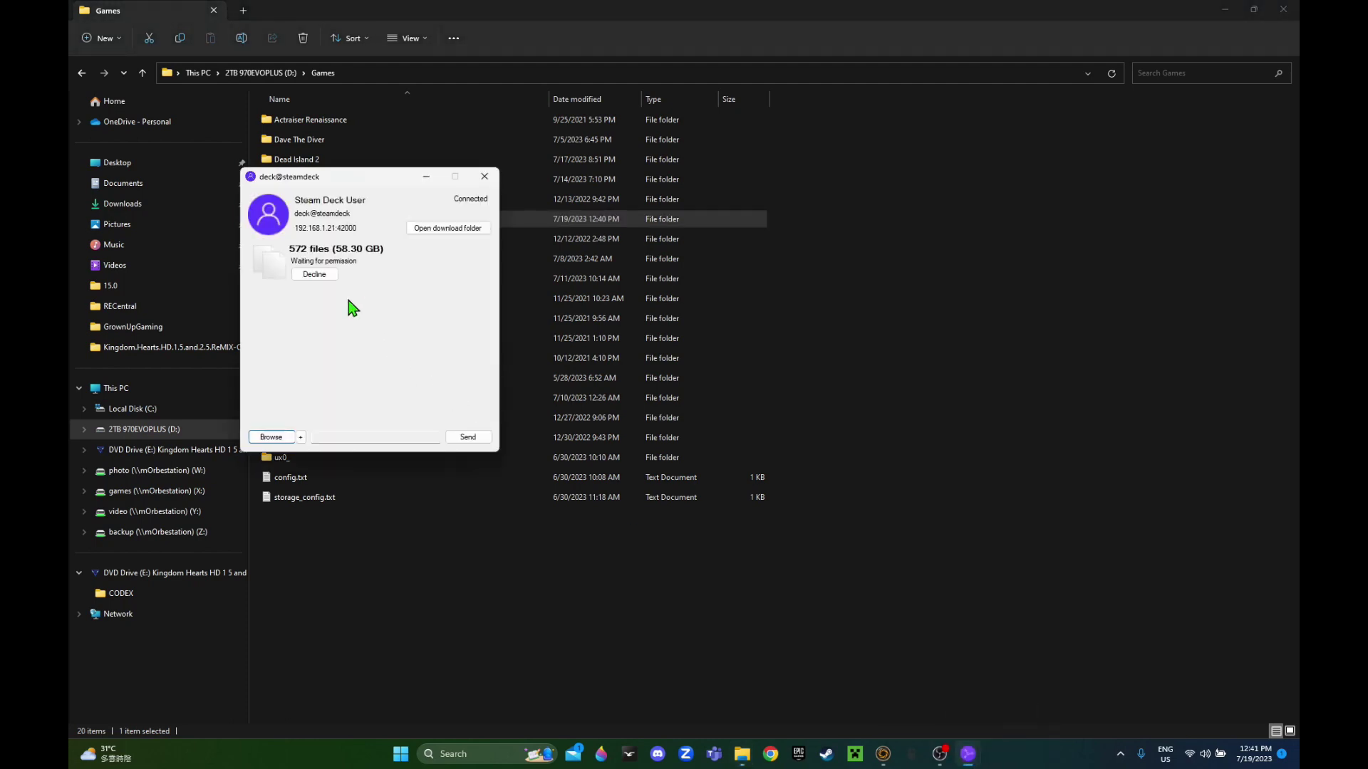
{"action": "left_click", "coordinate": [893, 758]}
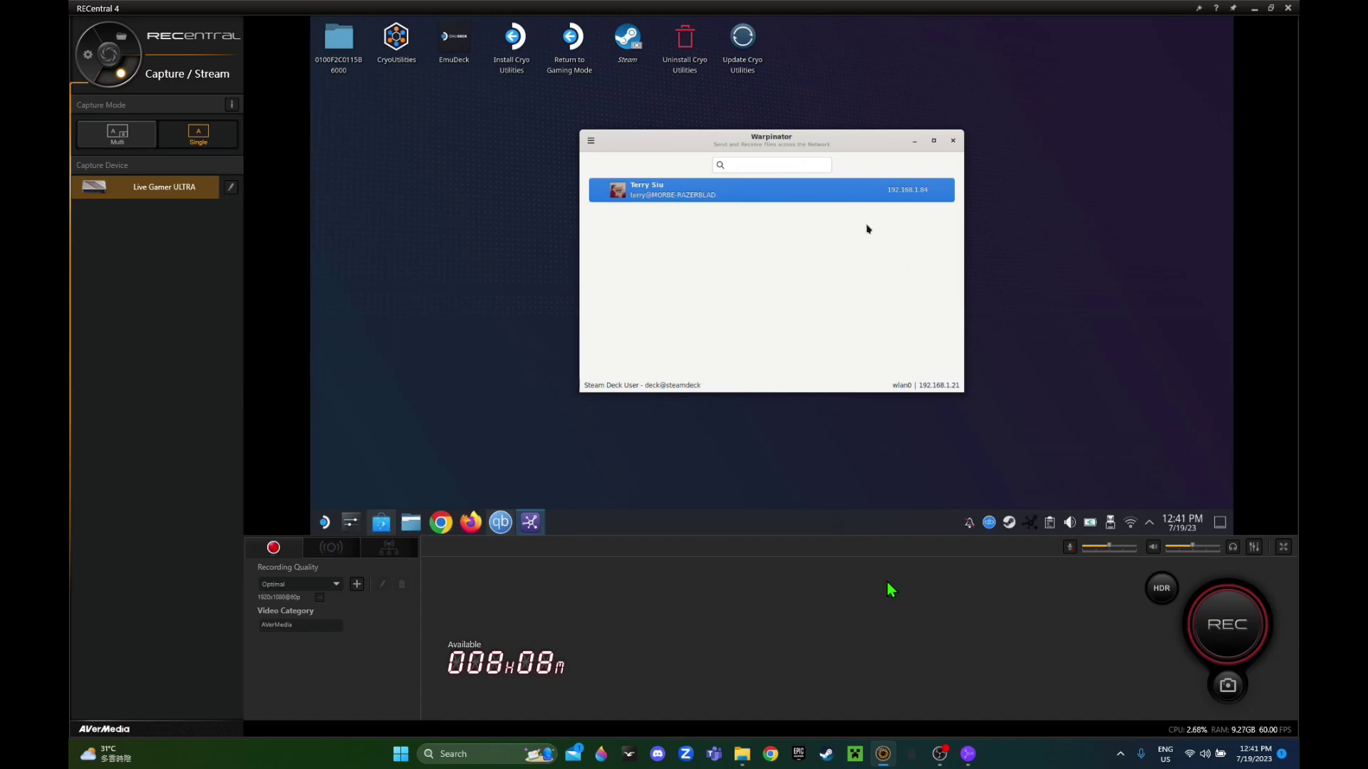
Accept the incoming 572-file transfer on the Steam Deck and minimize the windows.
{"action": "left_click", "coordinate": [930, 218]}
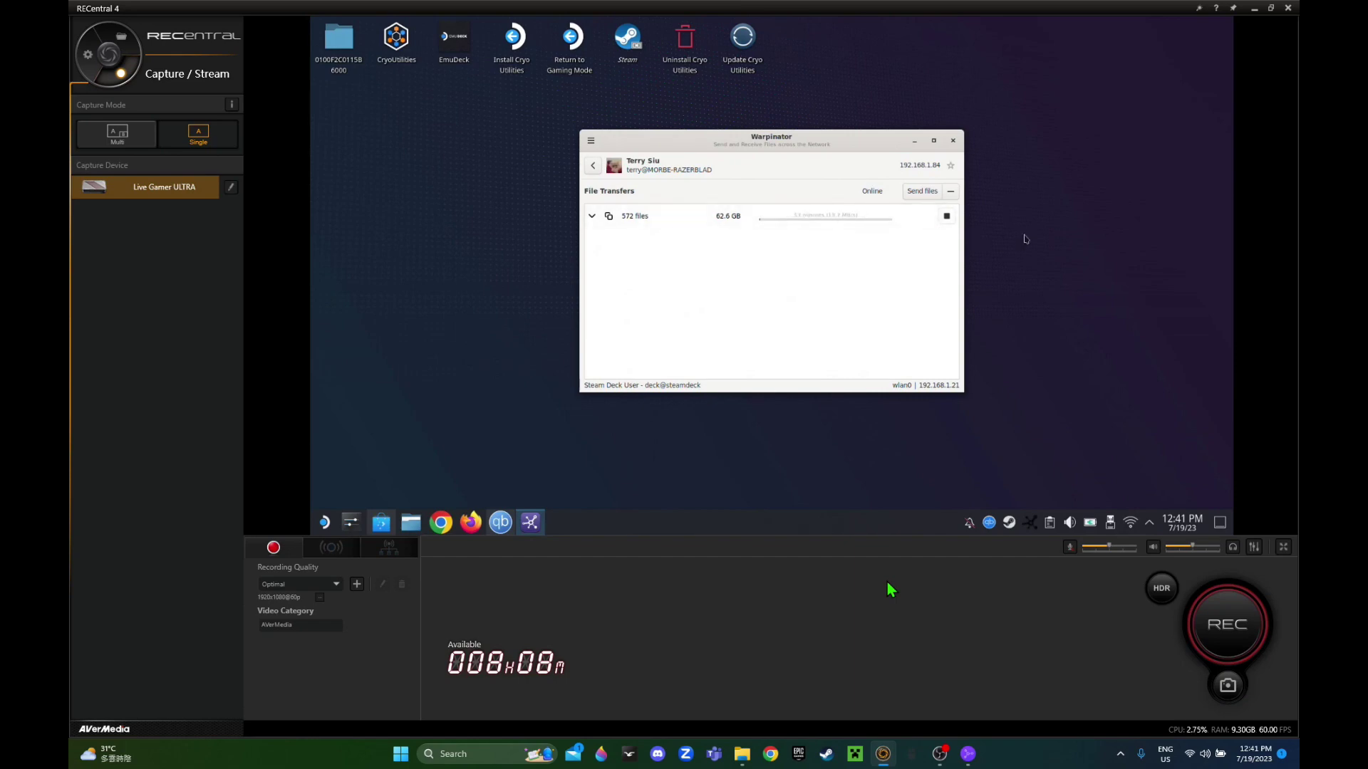
{"action": "left_click", "coordinate": [1255, 9]}
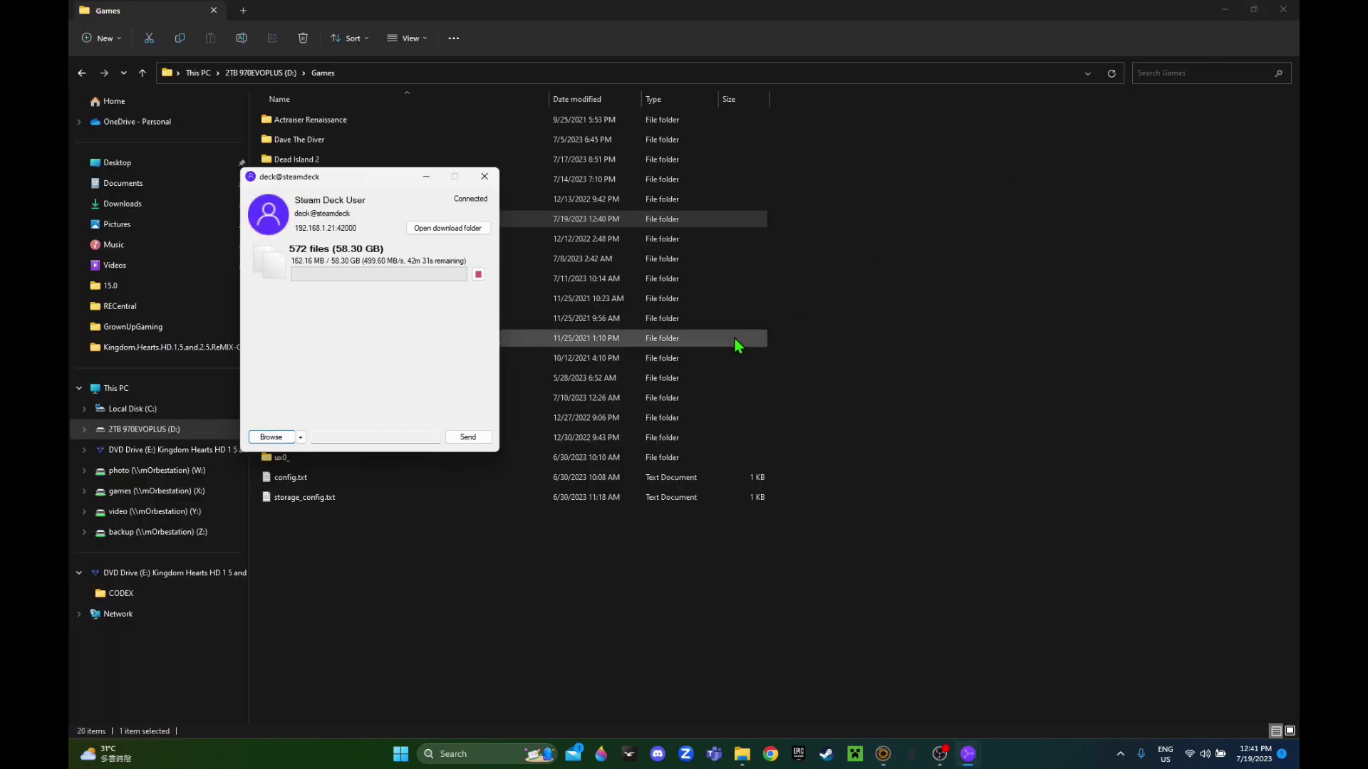
{"action": "left_click", "coordinate": [1223, 9]}
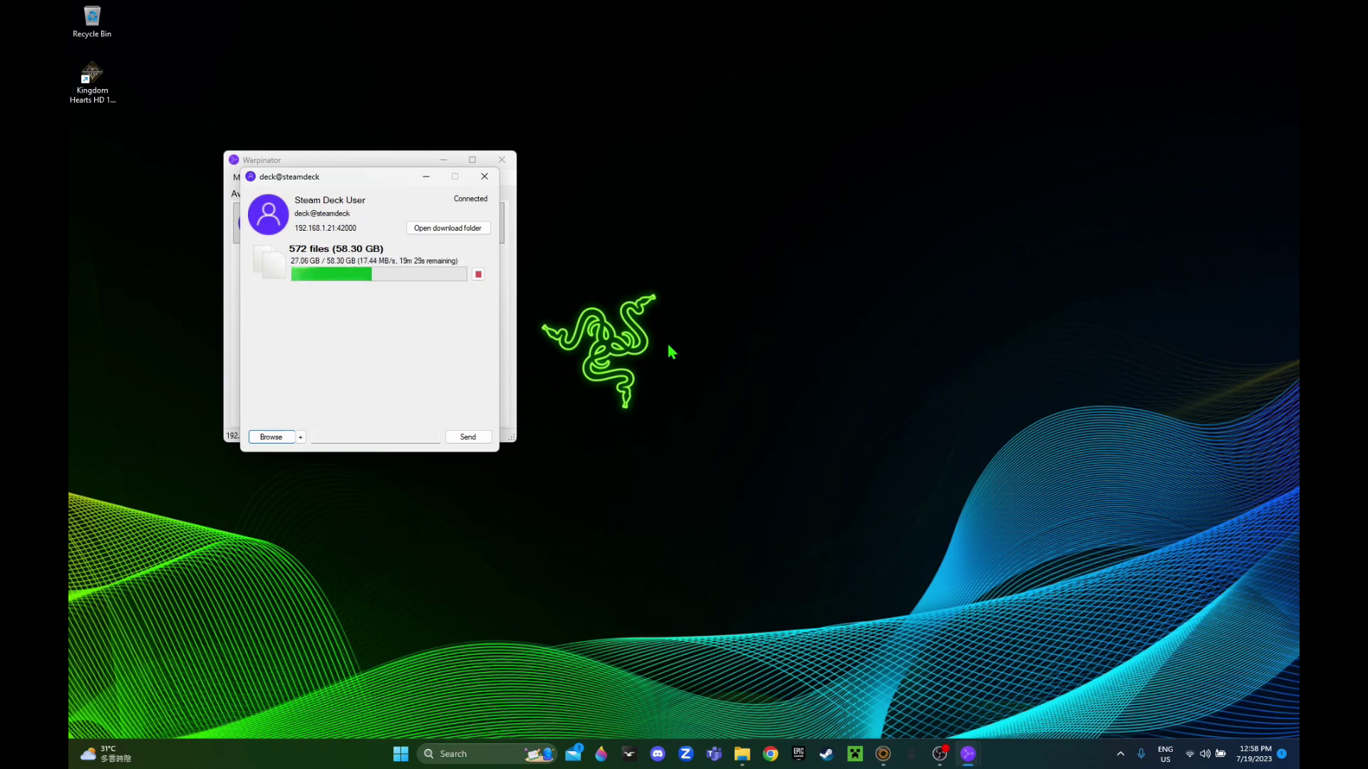
Wait for the 58.30 GB Kingdom Hearts transfer to reach Finished.
{"action": "left_click", "coordinate": [881, 757]}
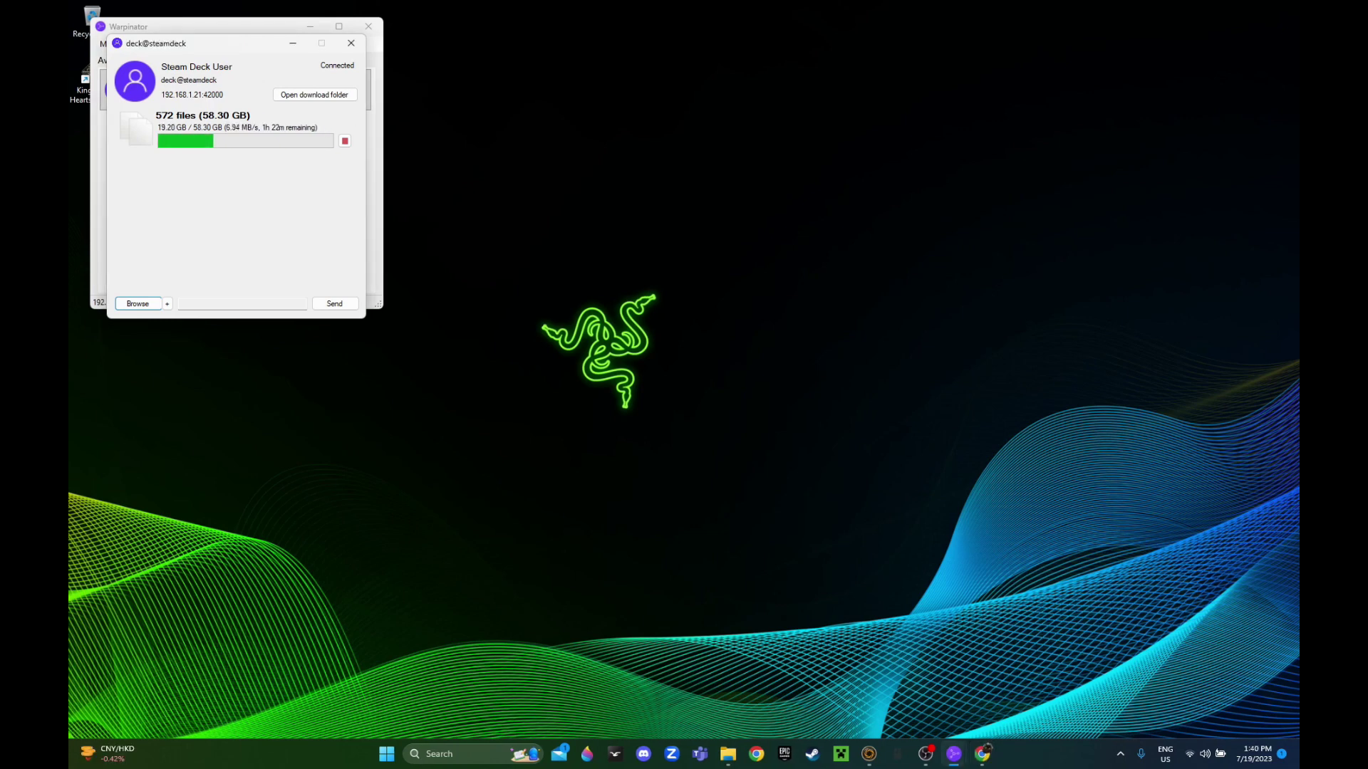
{"action": "key", "text": "alt+Tab"}
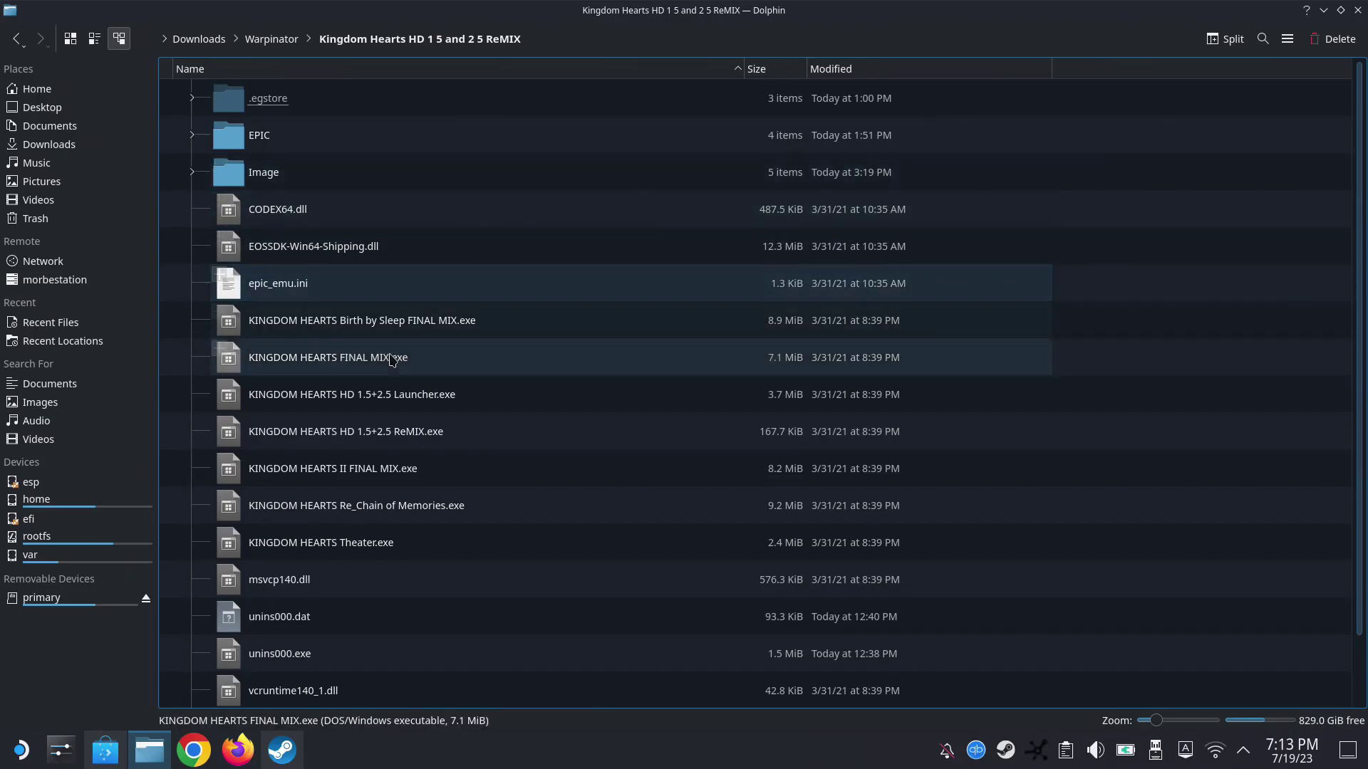
Rename the game's EPIC folder to EPIC.BAK in Dolphin.
{"action": "left_click", "coordinate": [391, 360]}
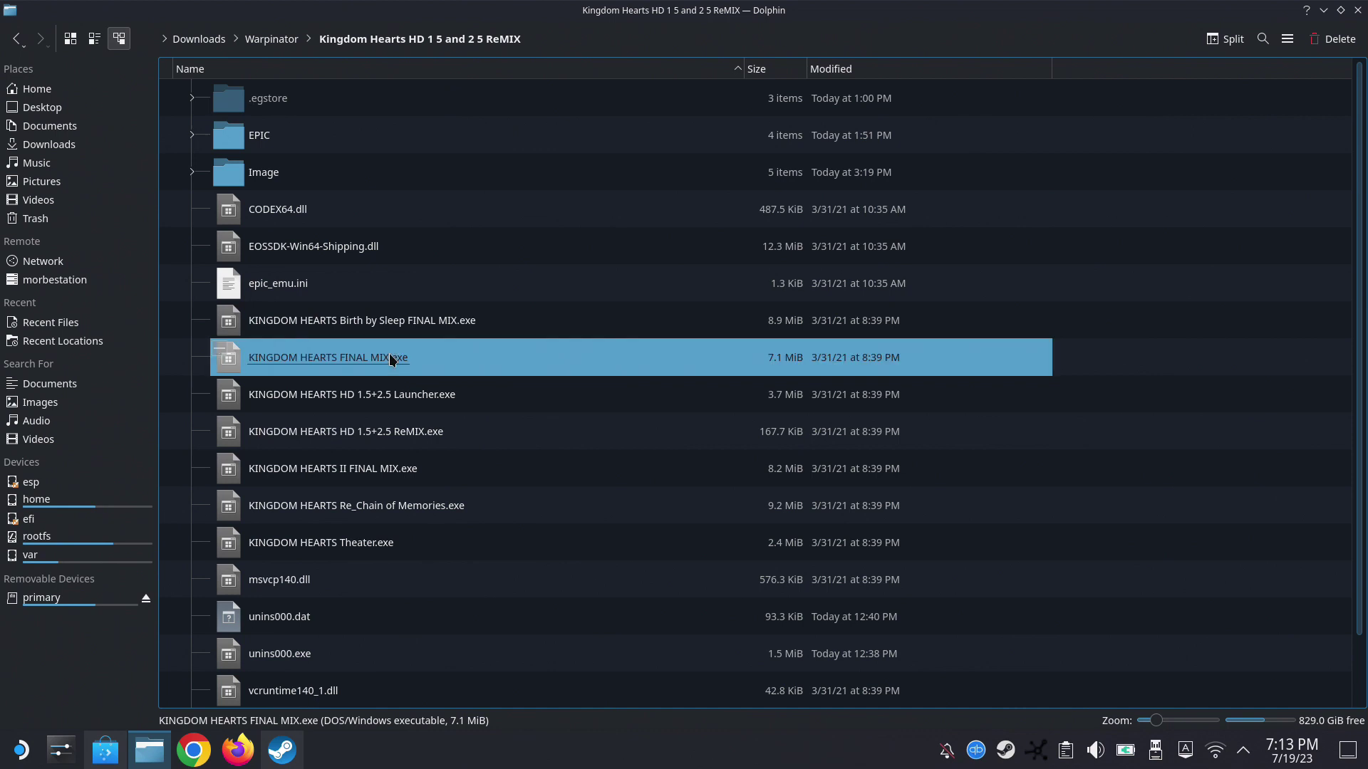
{"action": "scroll", "coordinate": [463, 641], "scroll_direction": "down", "scroll_amount": 1}
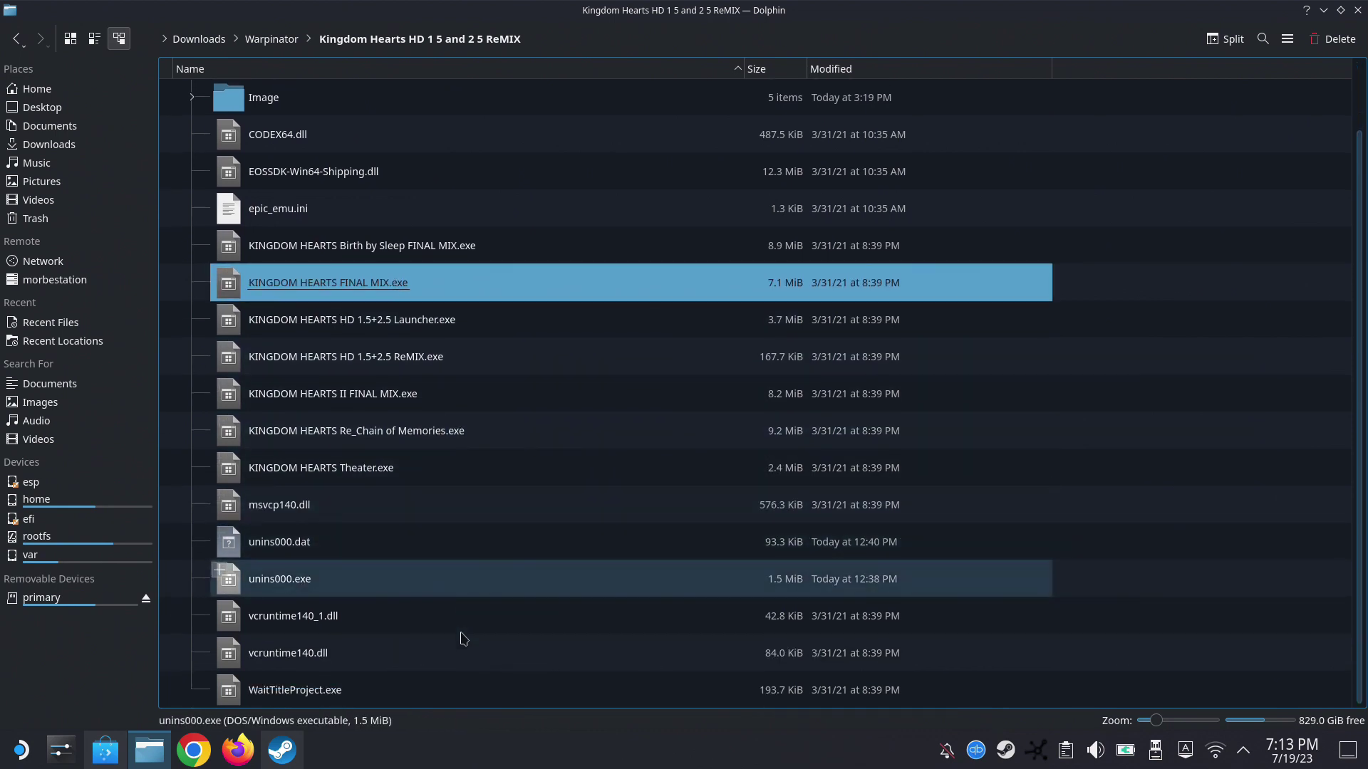
{"action": "scroll", "coordinate": [464, 639], "scroll_direction": "up", "scroll_amount": 1}
{"action": "left_click", "coordinate": [274, 140]}
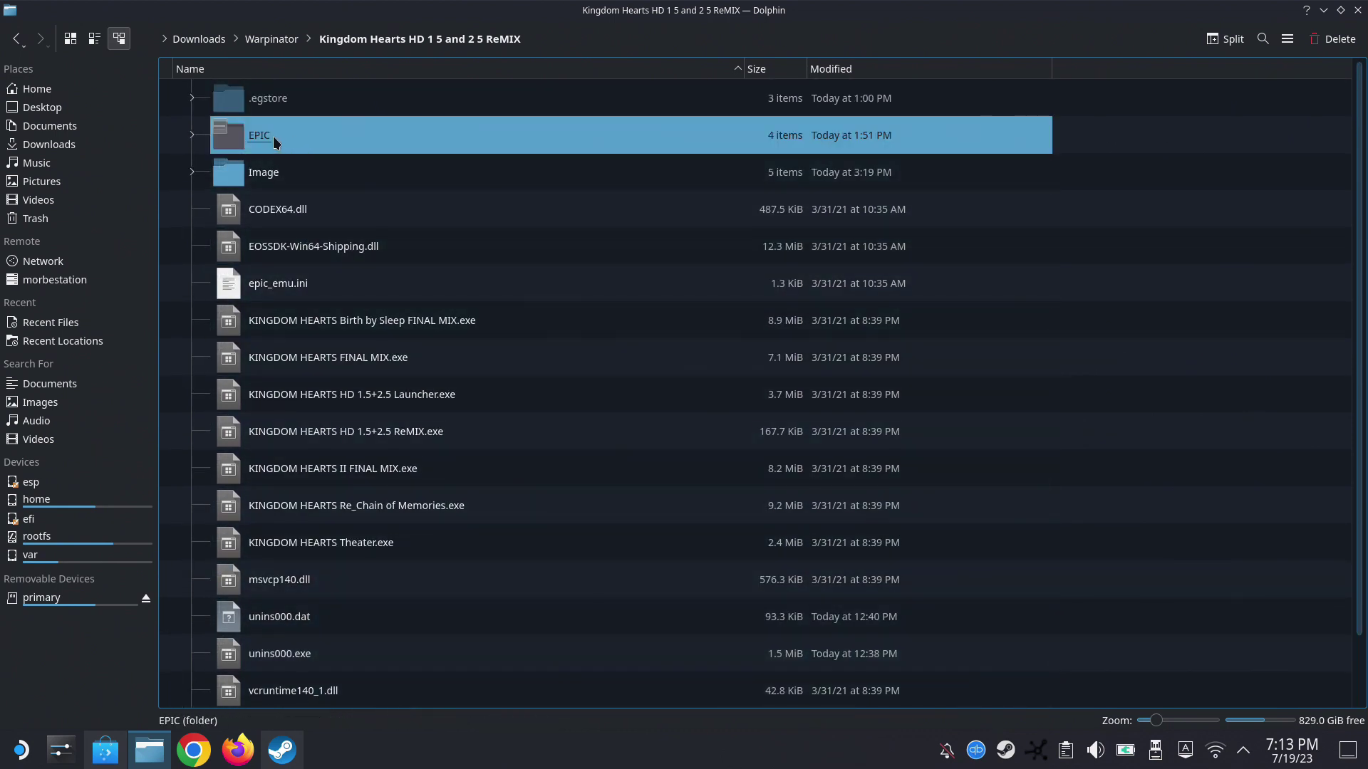
{"action": "left_click", "coordinate": [271, 138]}
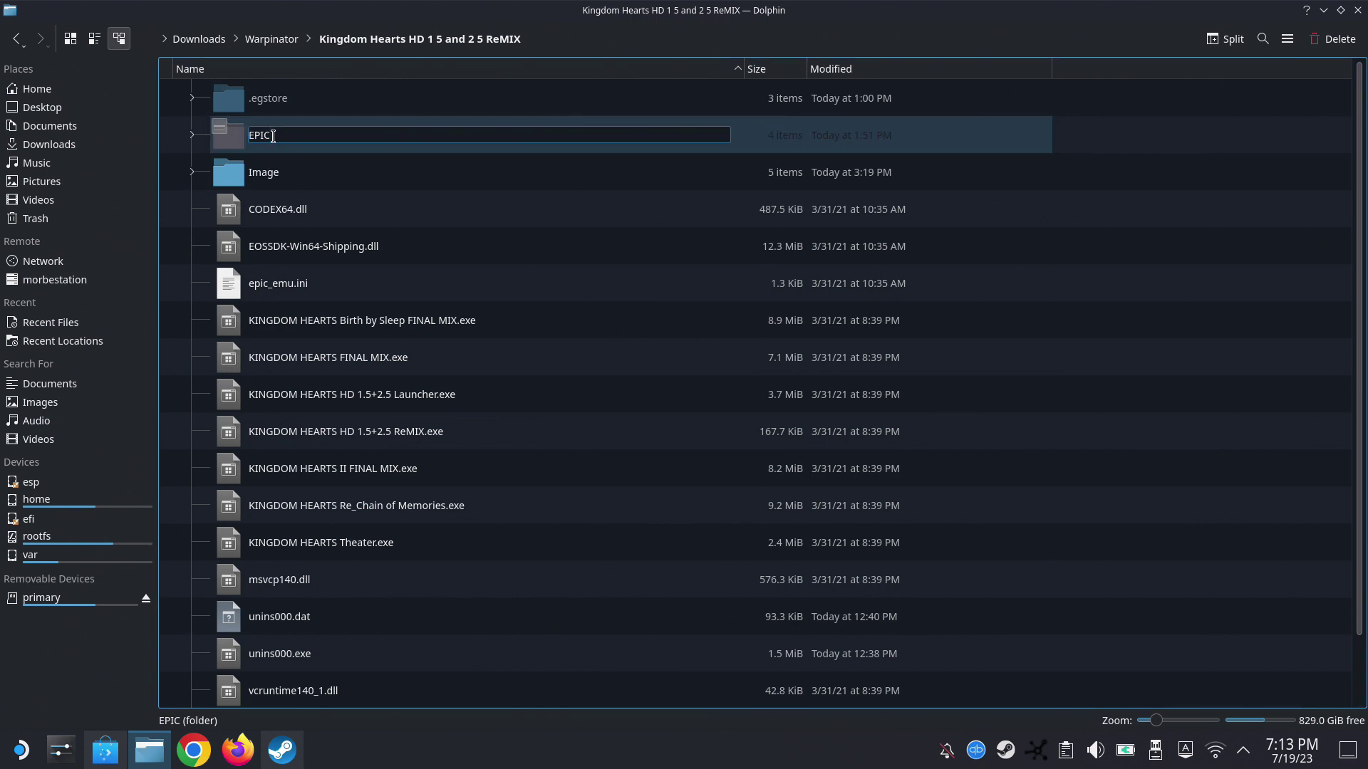
{"action": "type", "text": ".BAK"}
{"action": "key", "text": "Return"}
Check the videos in EPIC.BAK > en > KH1Movie, then return to the game folder.
{"action": "left_click", "coordinate": [273, 142]}
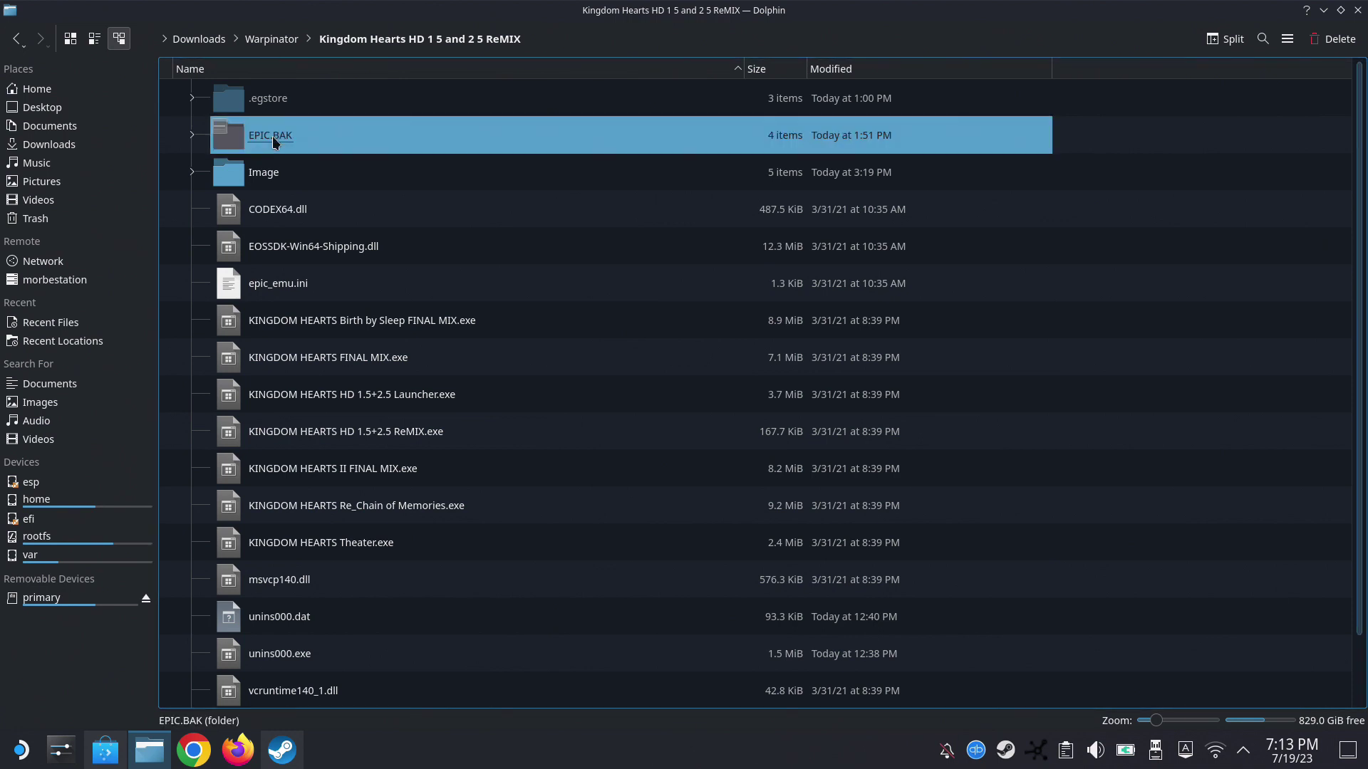
{"action": "double_click", "coordinate": [272, 135]}
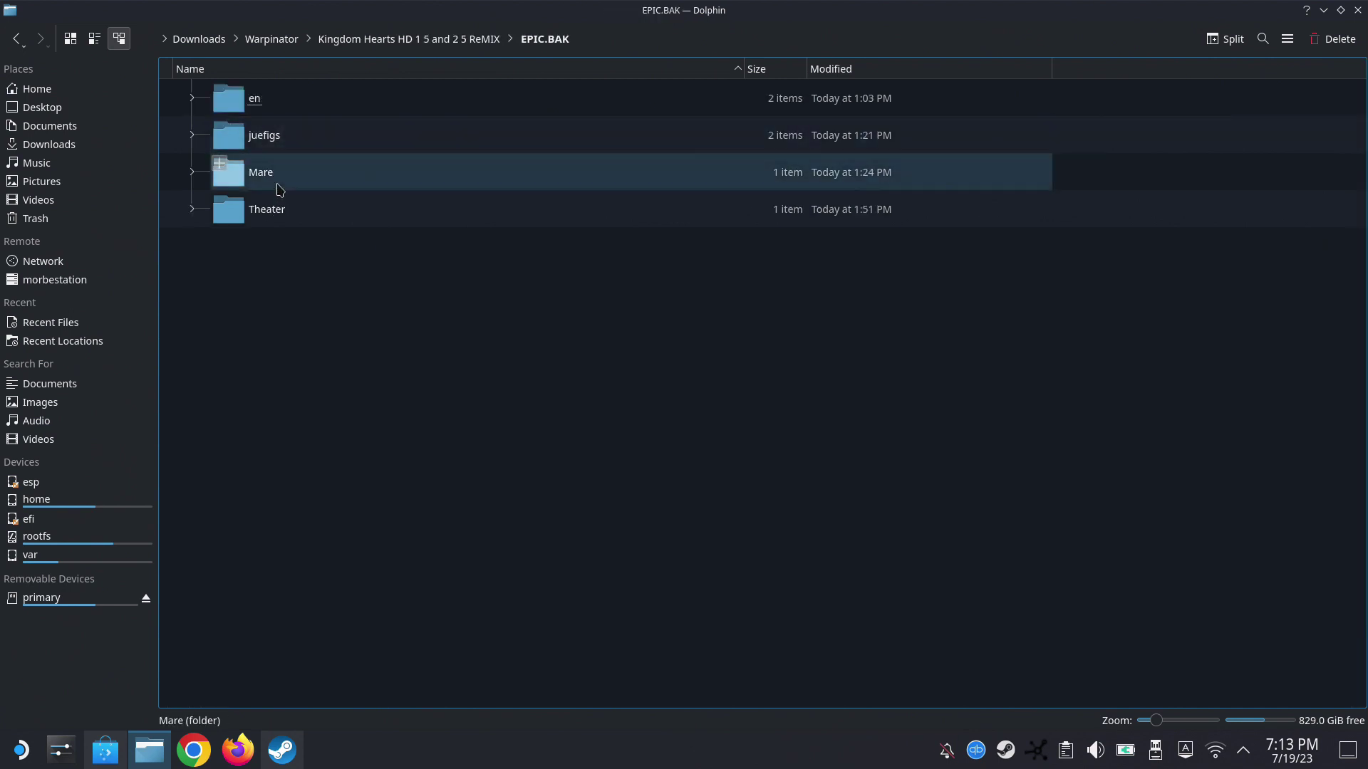
{"action": "double_click", "coordinate": [256, 99]}
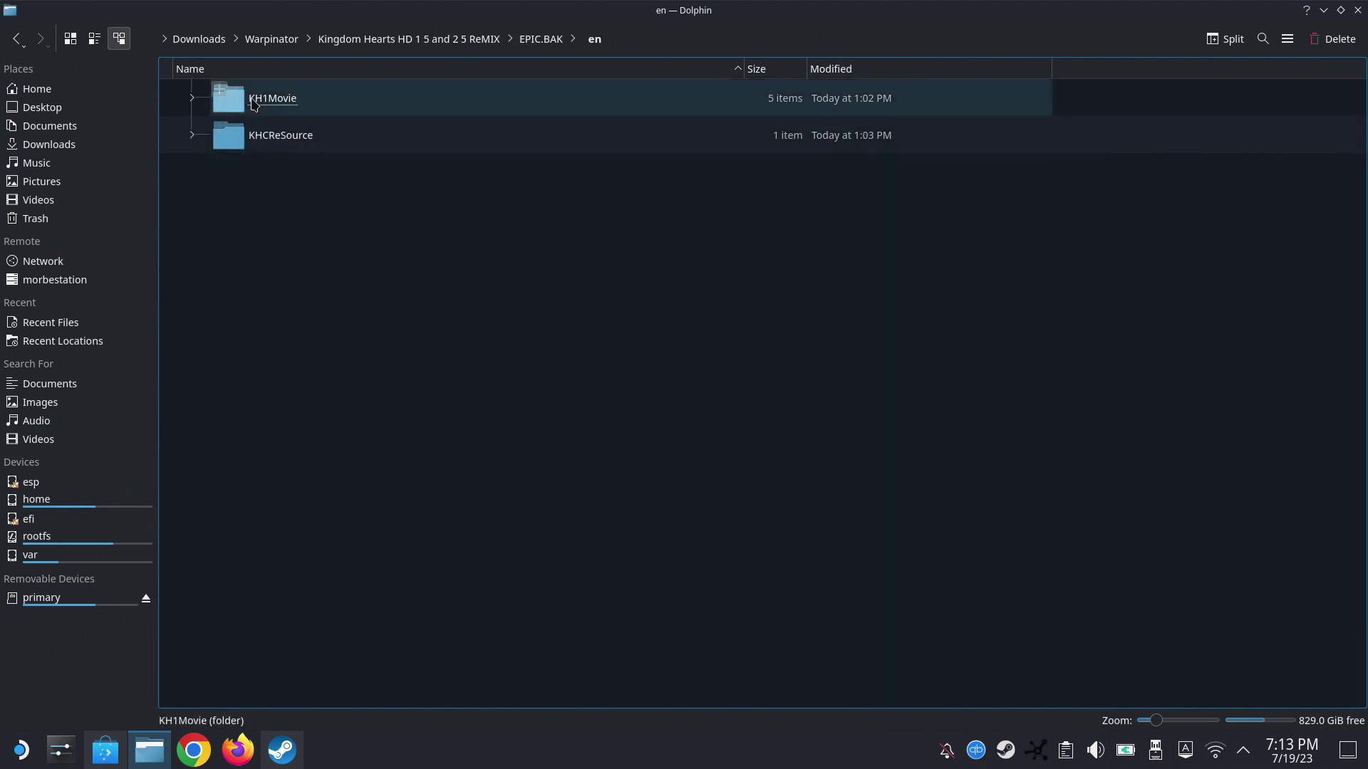
{"action": "double_click", "coordinate": [255, 105]}
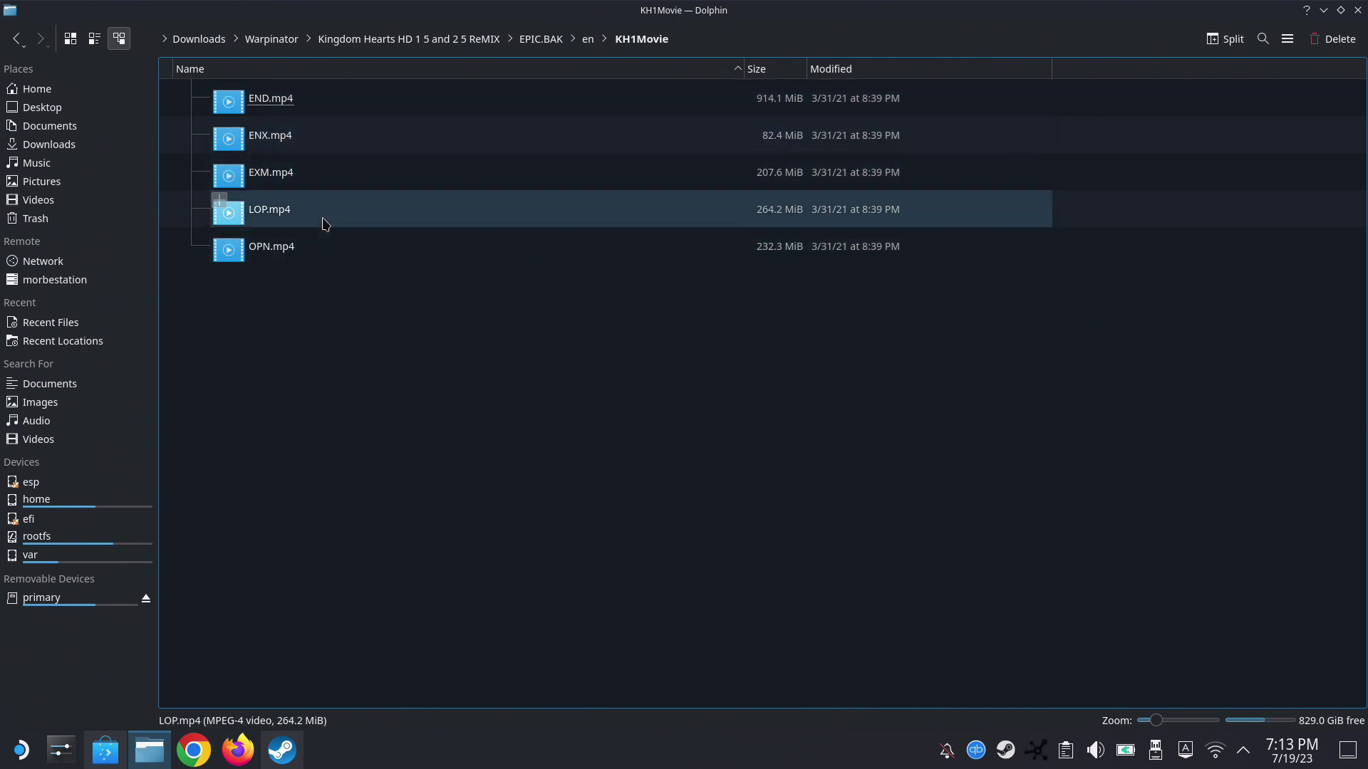
{"action": "left_click", "coordinate": [487, 40]}
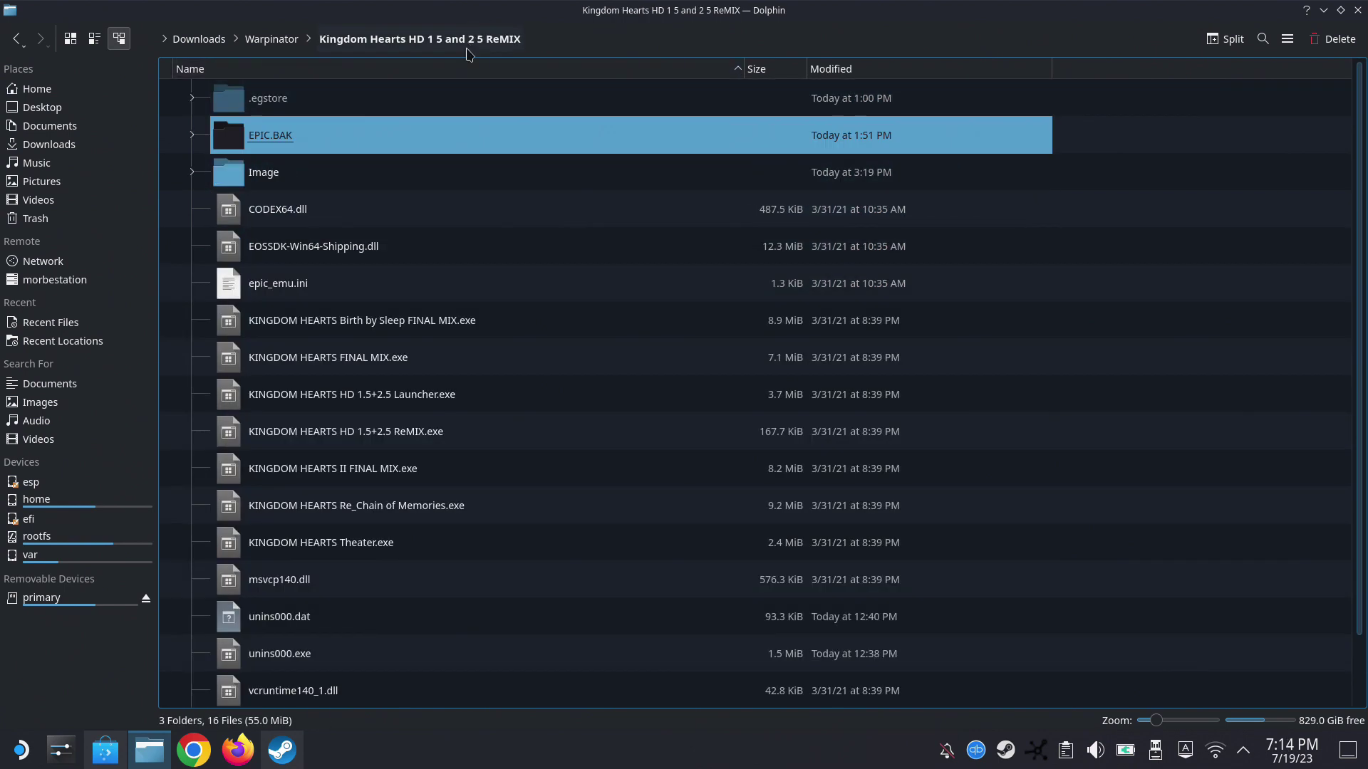
Open Steam's library and start adding a non-Steam game by browsing for its executable.
{"action": "left_click", "coordinate": [1323, 12]}
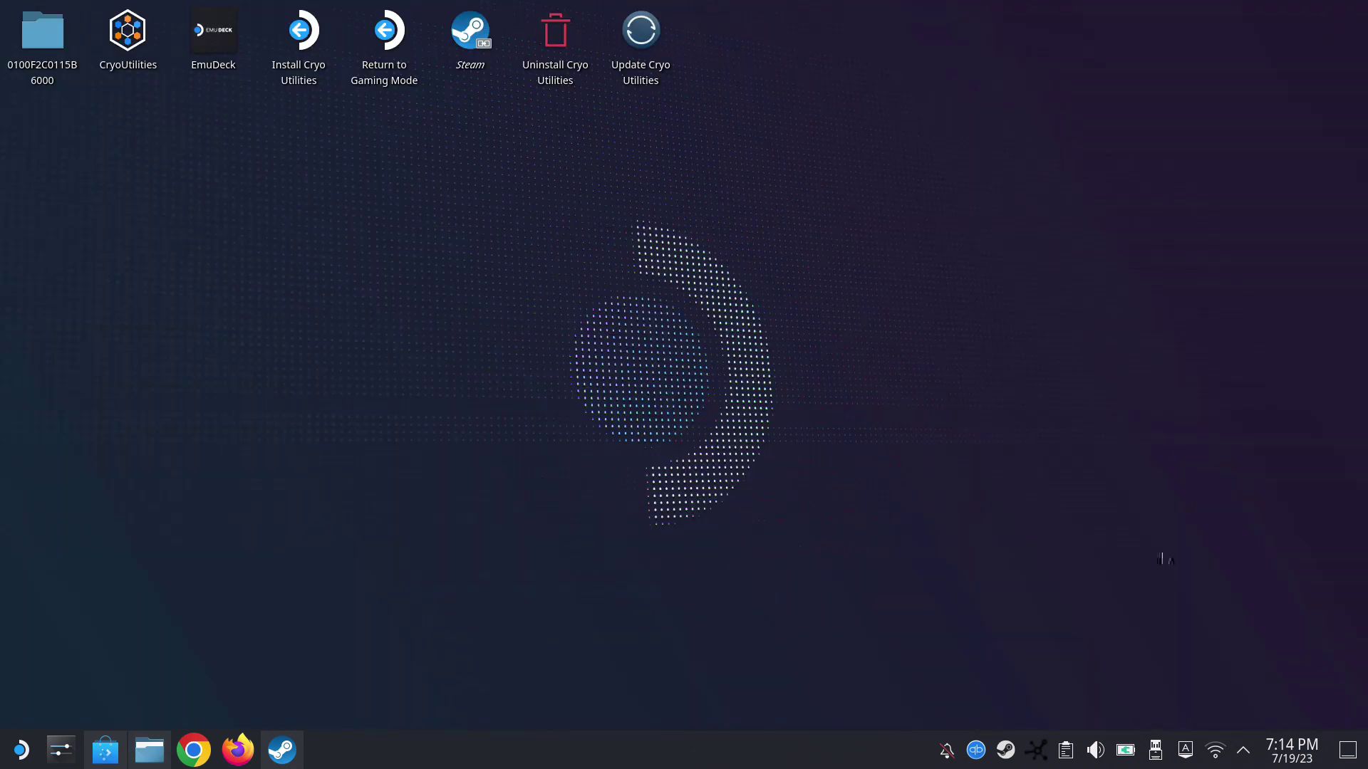
{"action": "right_click", "coordinate": [1005, 750]}
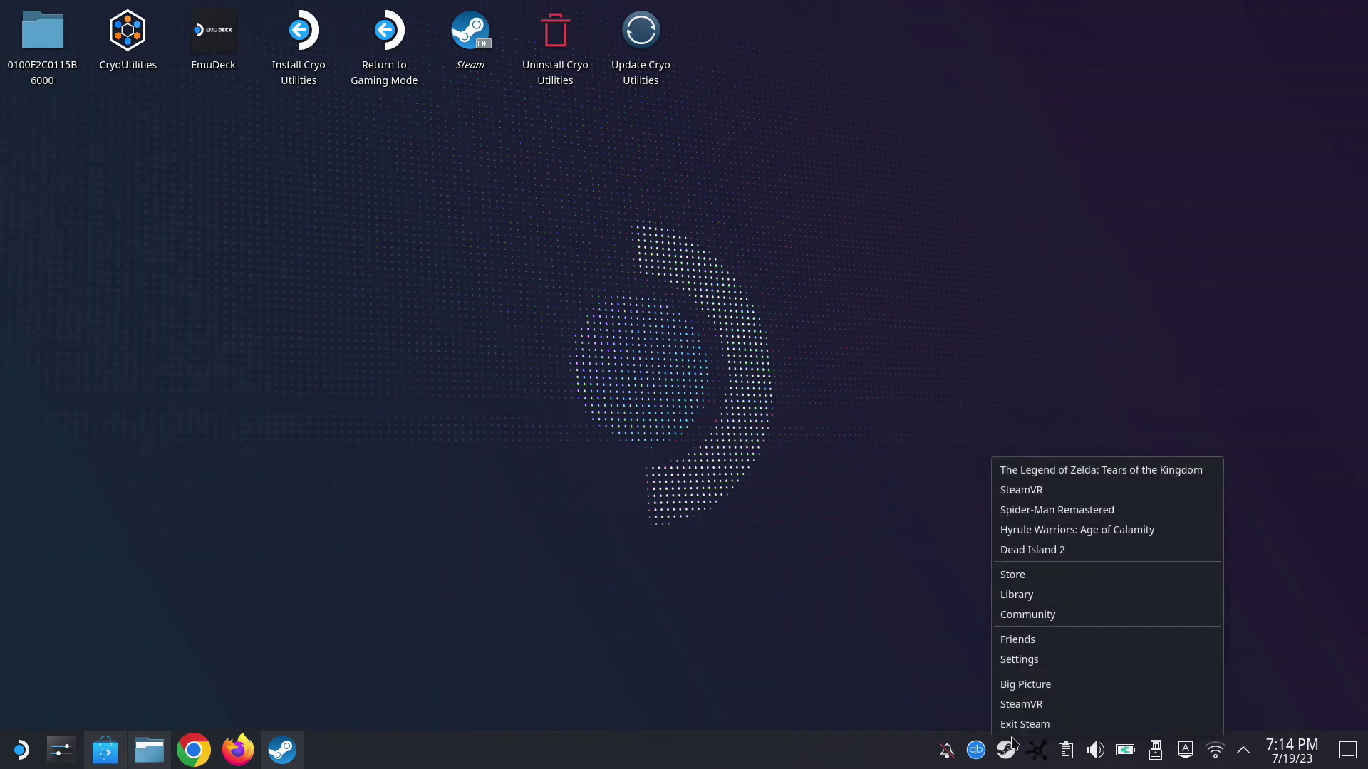
{"action": "left_click", "coordinate": [1026, 595]}
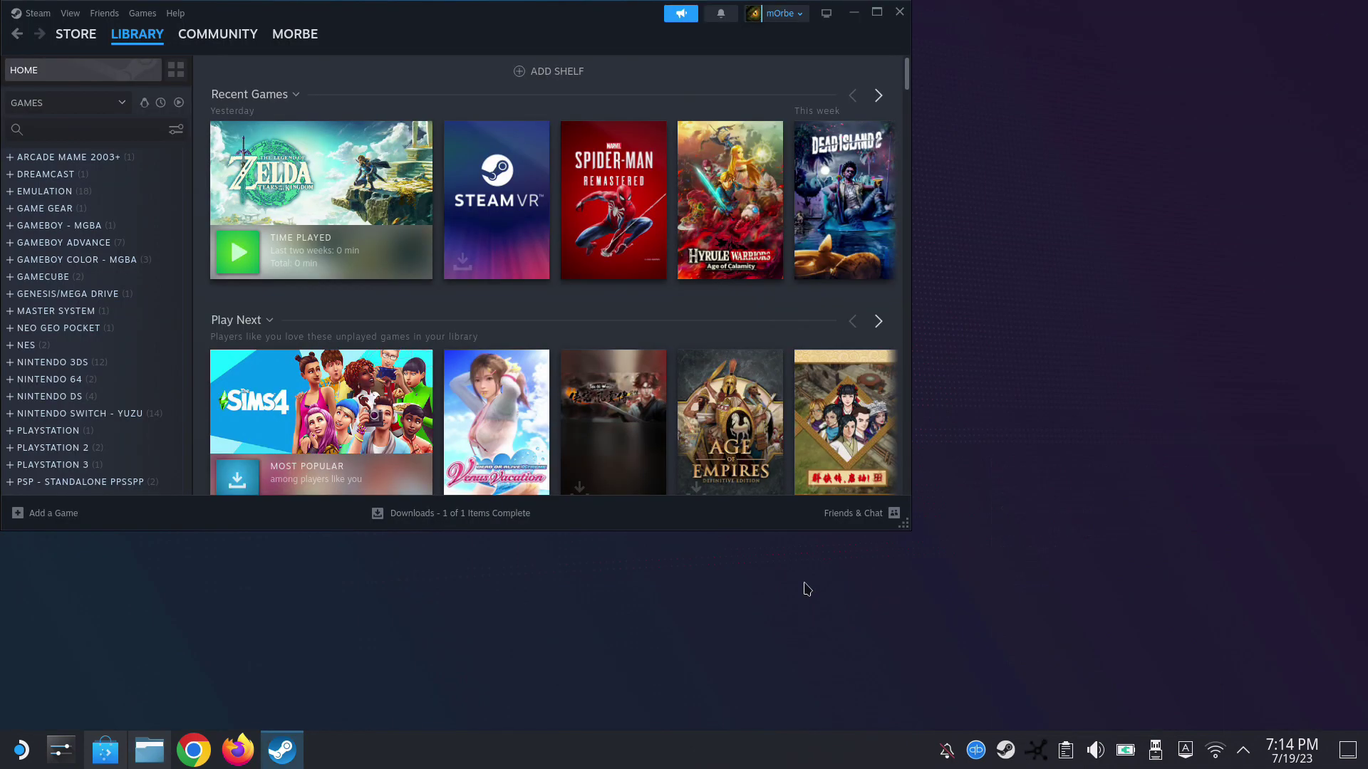
{"action": "left_click", "coordinate": [65, 518]}
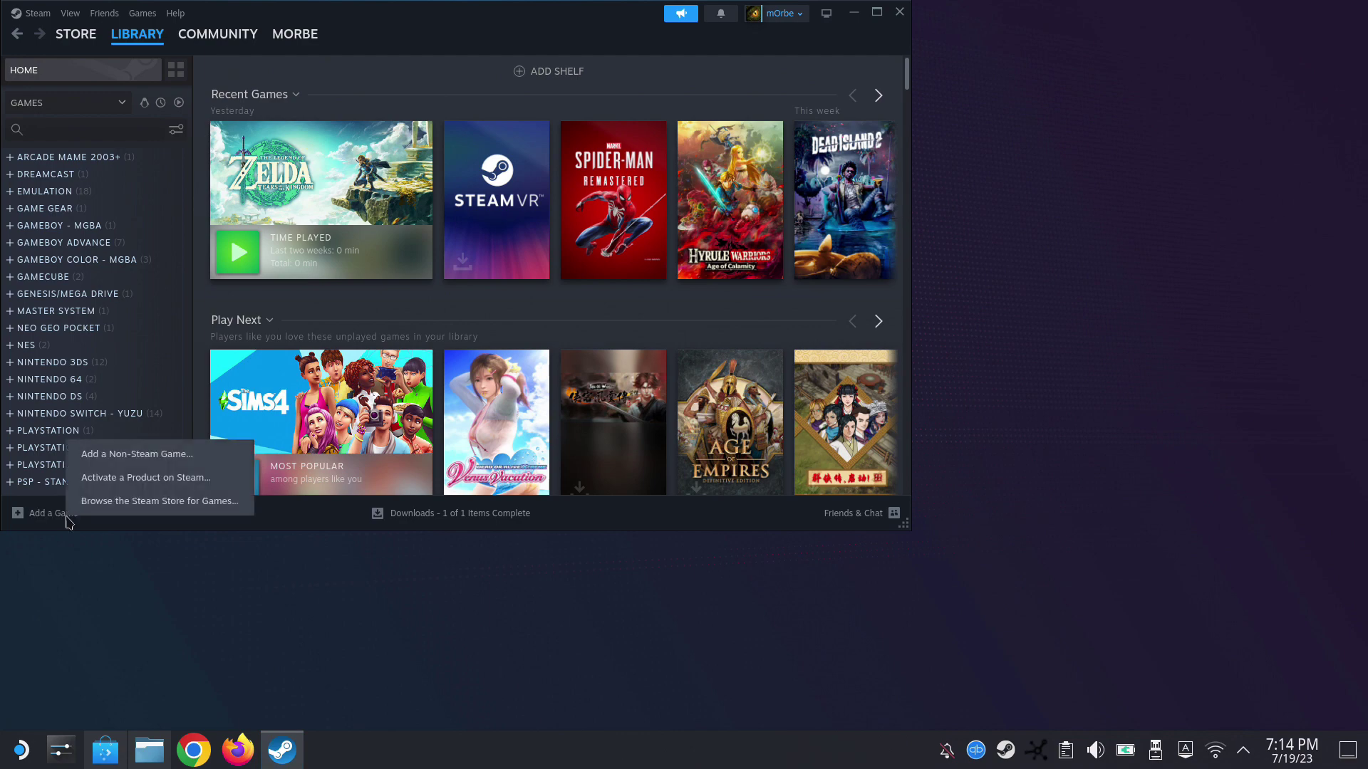
{"action": "left_click", "coordinate": [143, 470]}
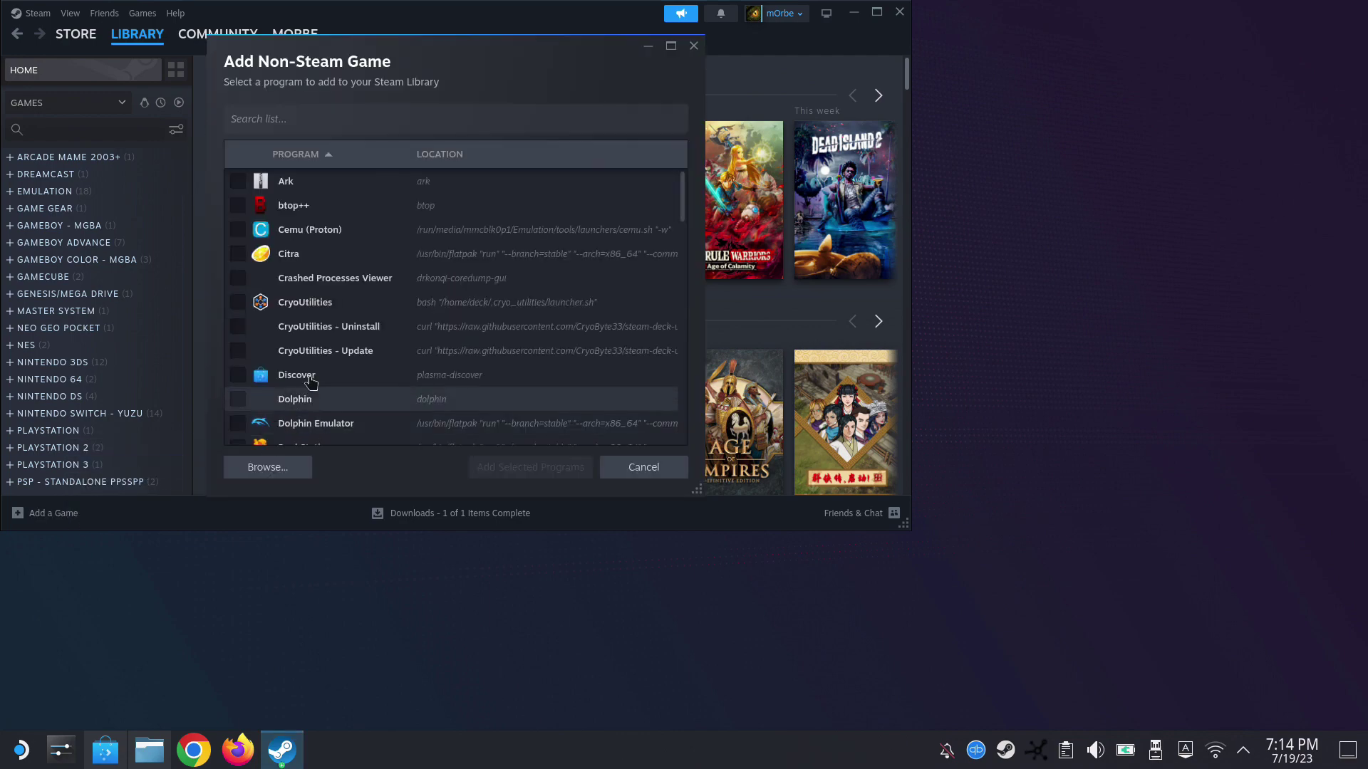
{"action": "left_click", "coordinate": [296, 461]}
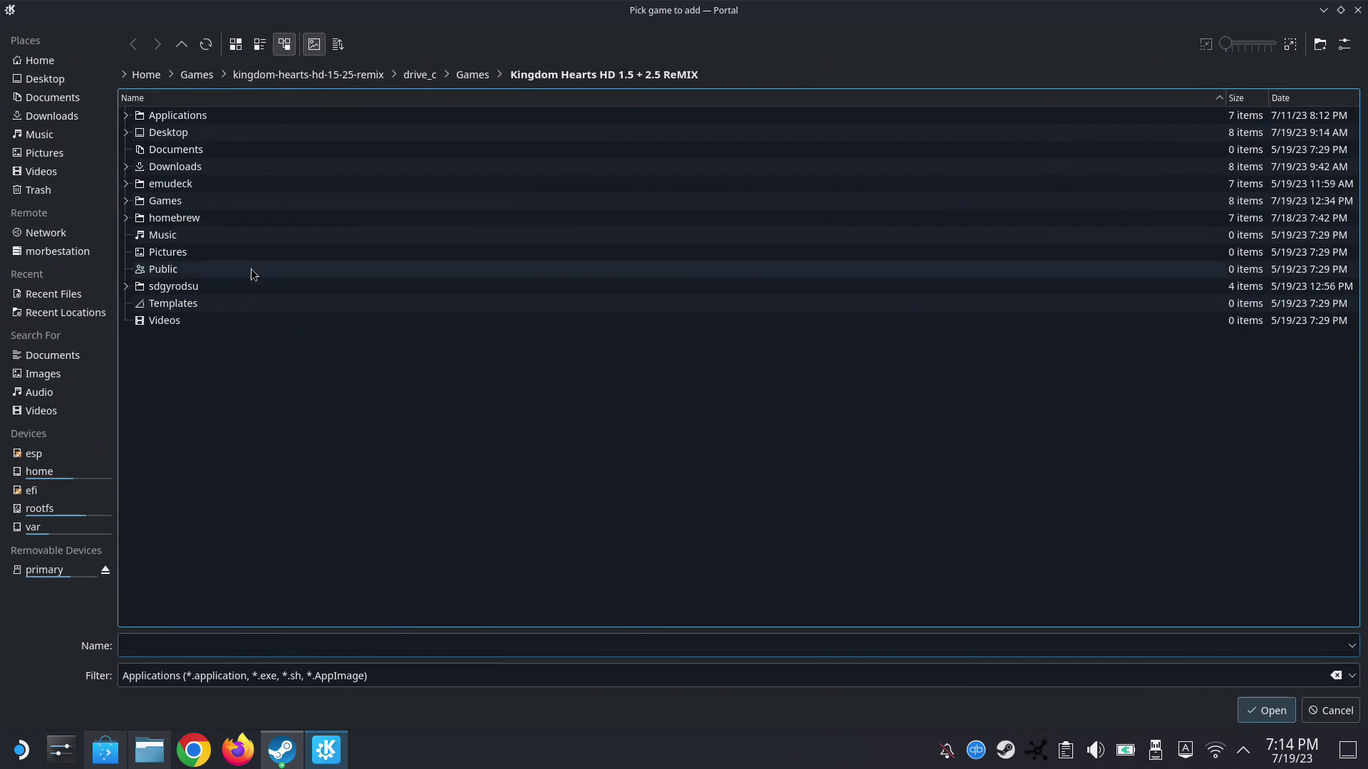
Add KINGDOM HEARTS FINAL MIX.exe from Downloads > Warpinator > Kingdom Hearts folder to the library.
{"action": "left_click", "coordinate": [473, 74]}
{"action": "left_click", "coordinate": [84, 166]}
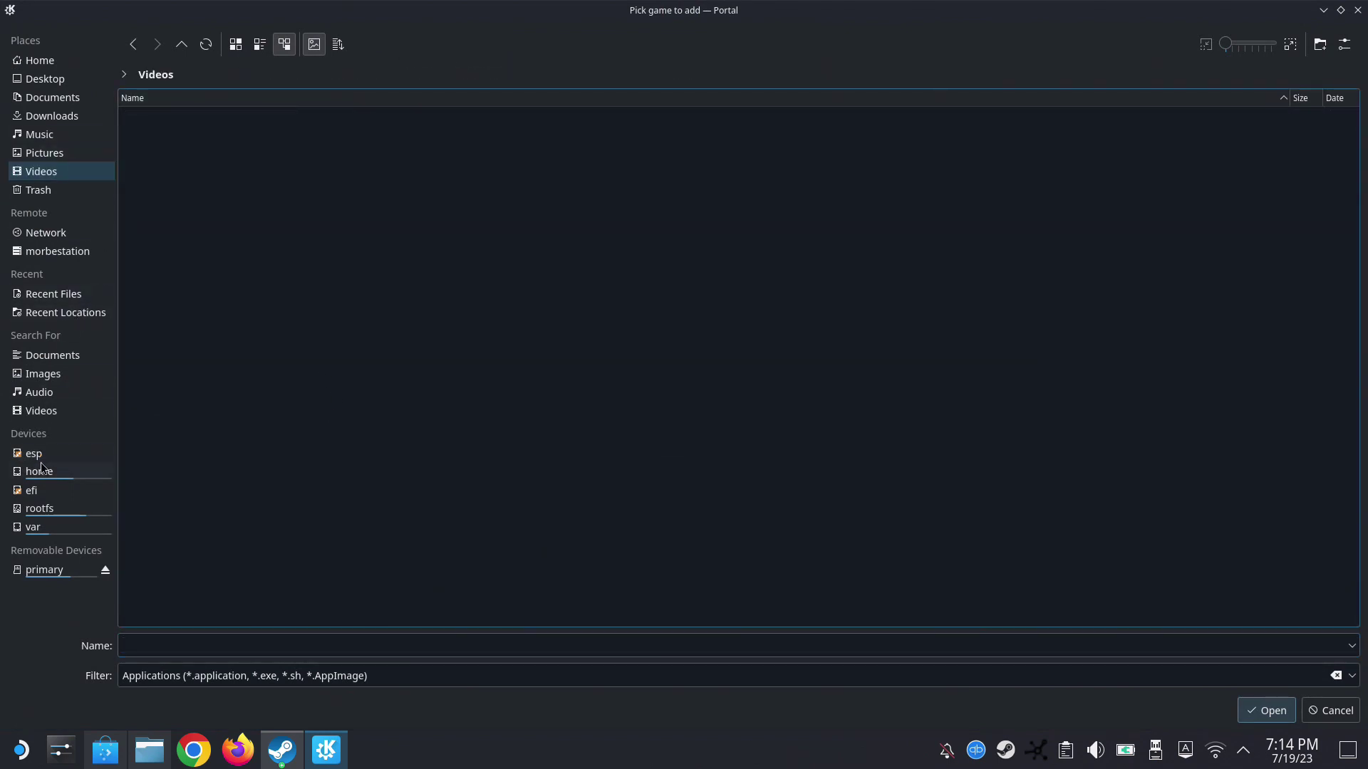
{"action": "left_click", "coordinate": [32, 379]}
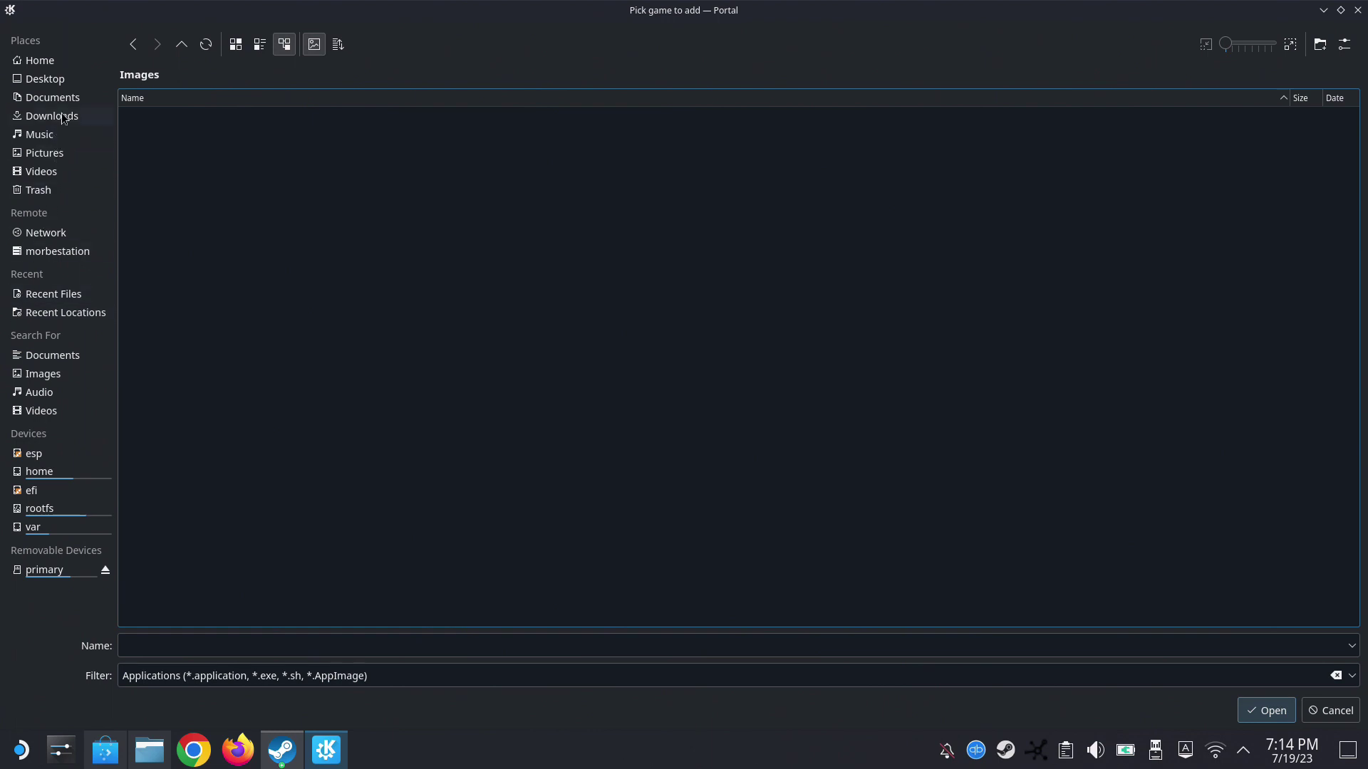
{"action": "left_click", "coordinate": [98, 121]}
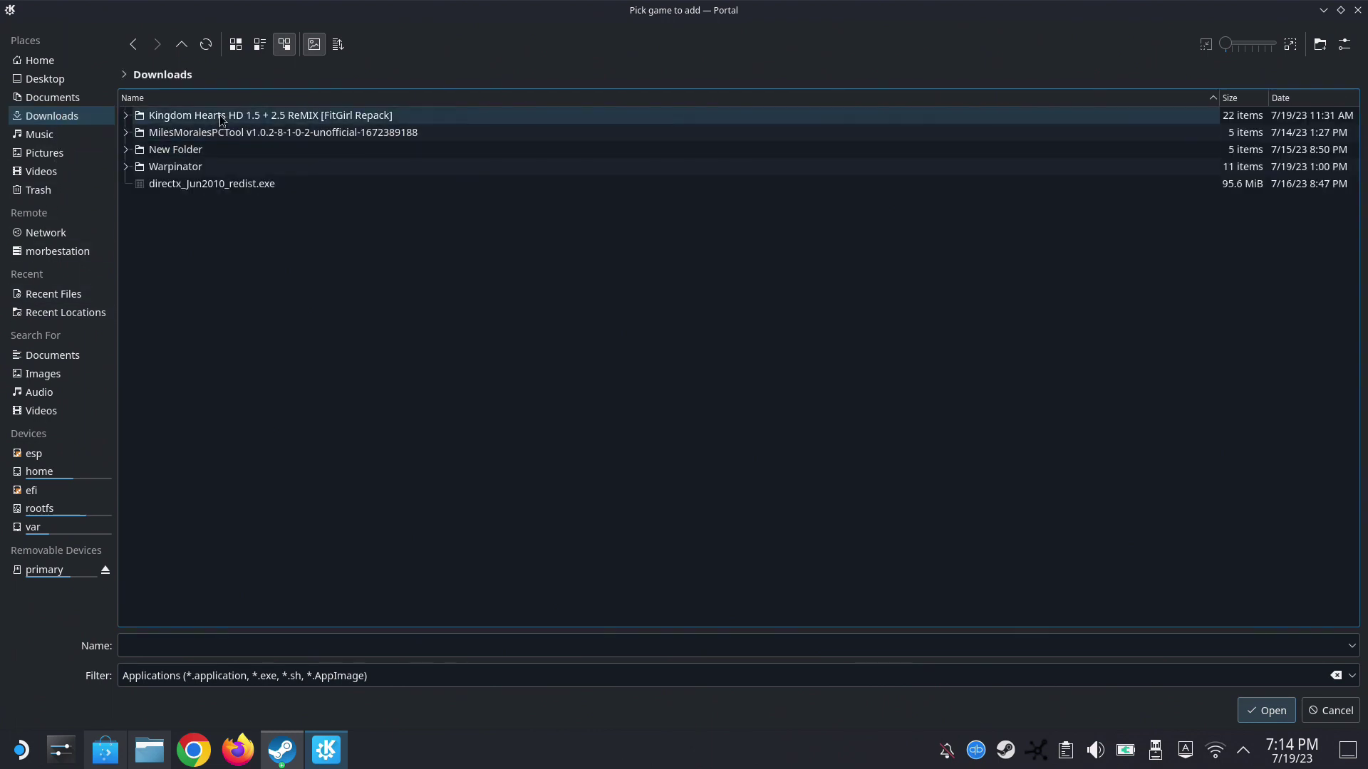
{"action": "double_click", "coordinate": [179, 167]}
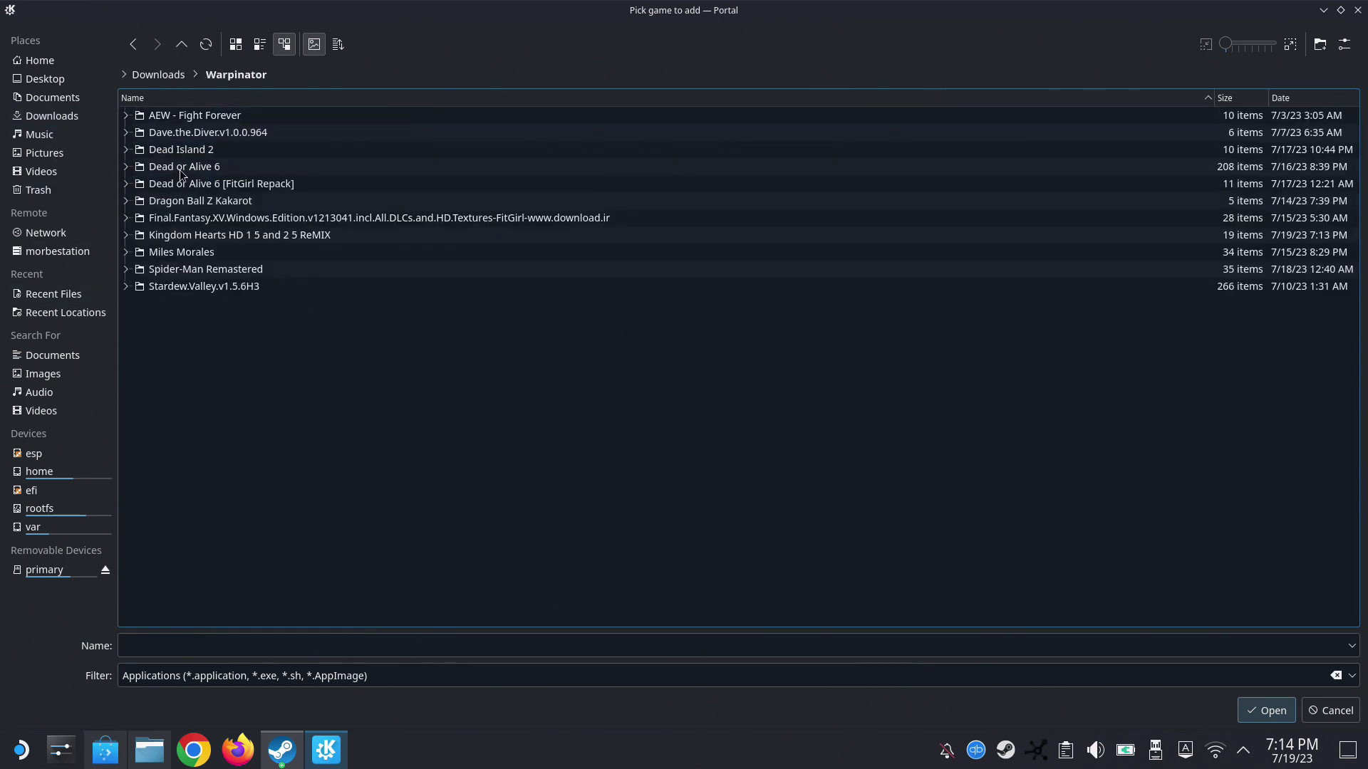
{"action": "double_click", "coordinate": [218, 237]}
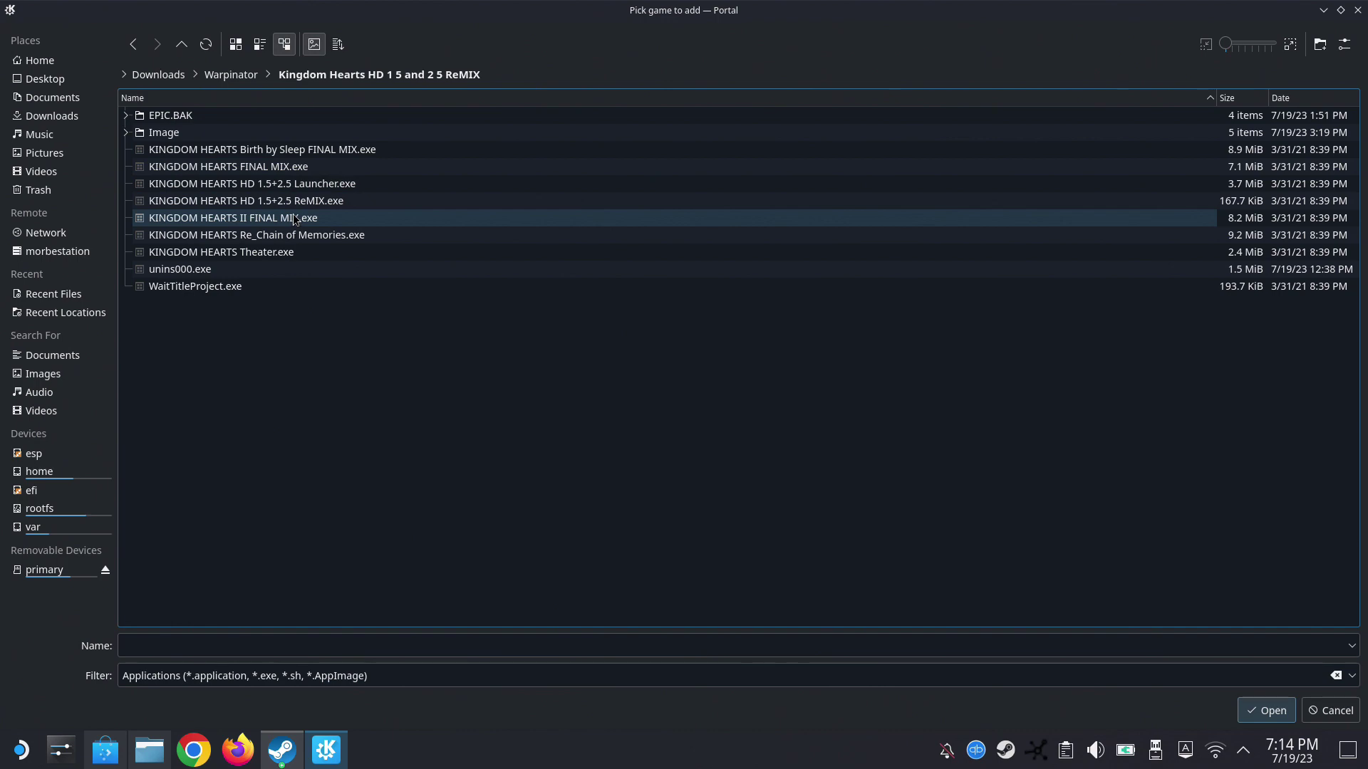
{"action": "double_click", "coordinate": [272, 171]}
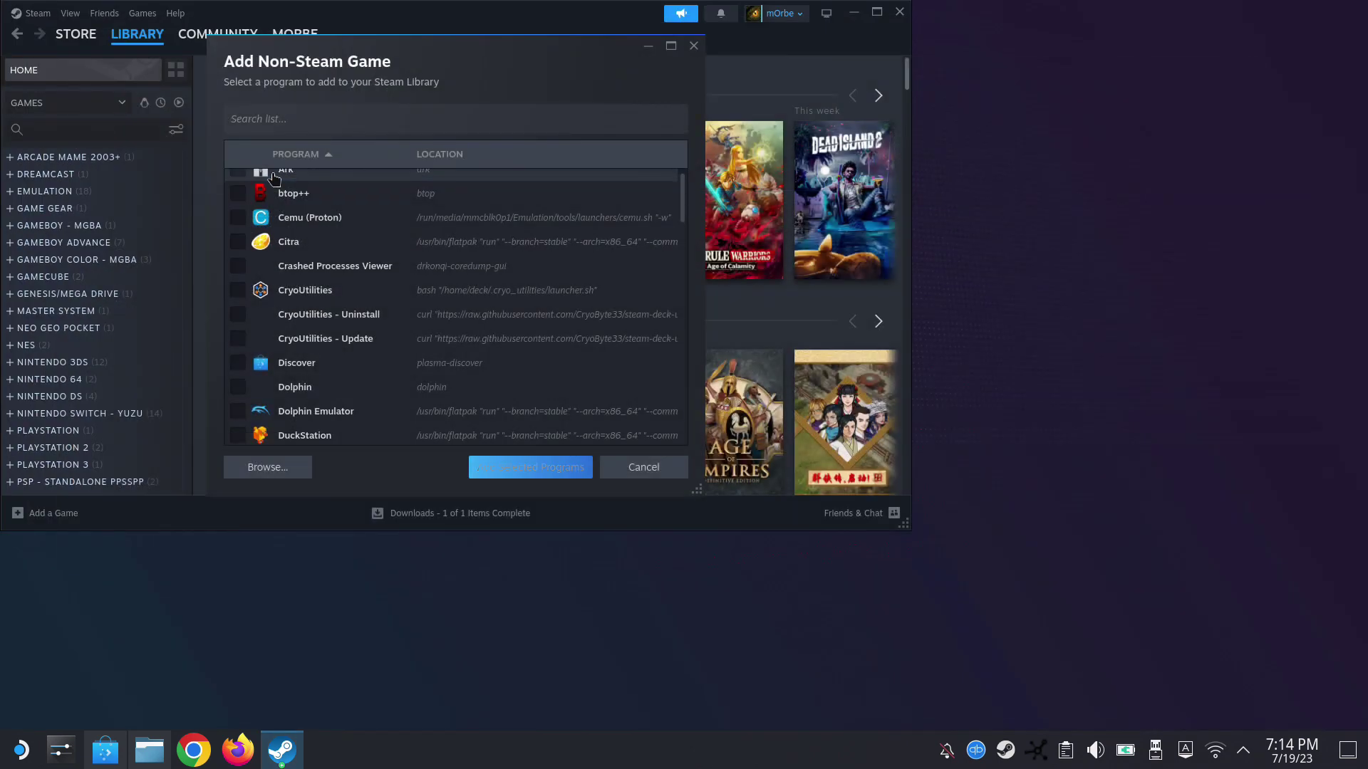
{"action": "left_click", "coordinate": [491, 467]}
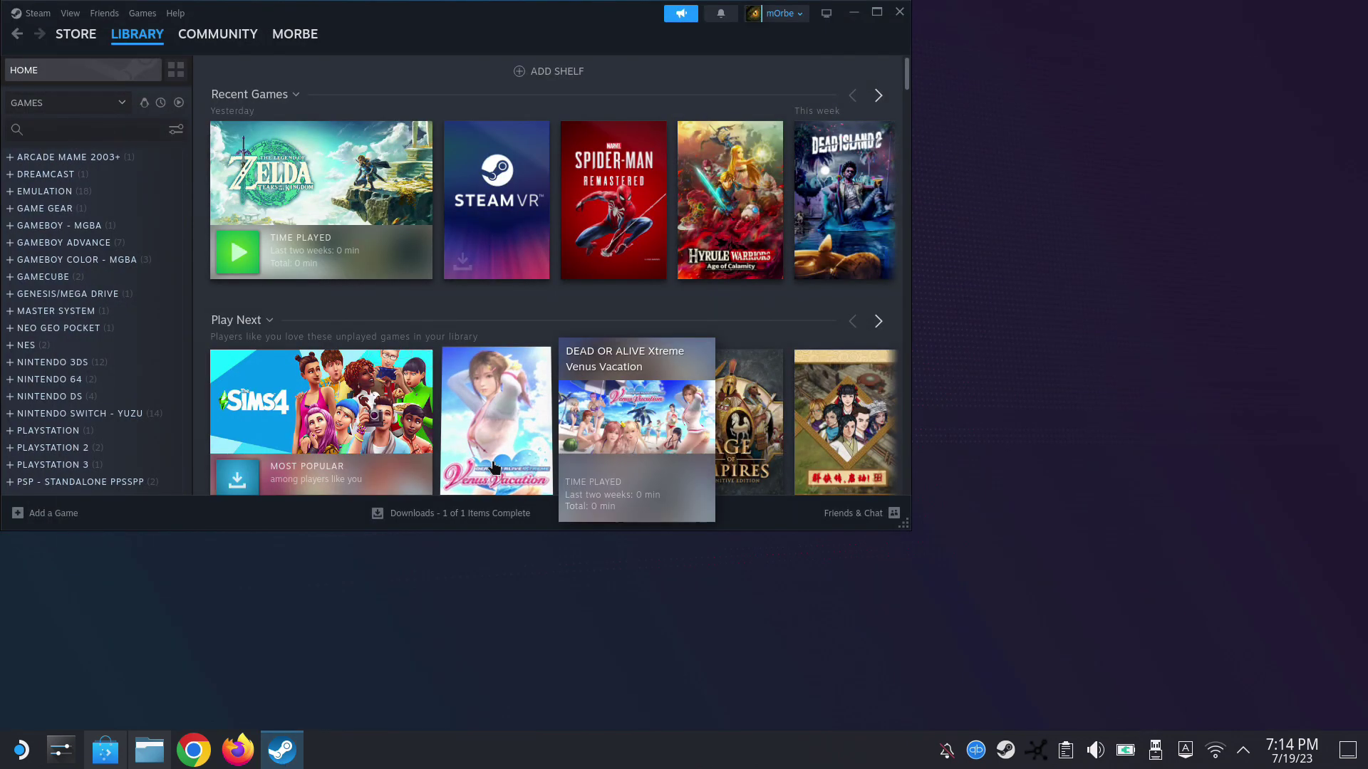
Force KINGDOM HEARTS FINAL MIX.exe to use Proton Experimental, then launch it.
{"action": "scroll", "coordinate": [135, 416], "scroll_direction": "down", "scroll_amount": 8}
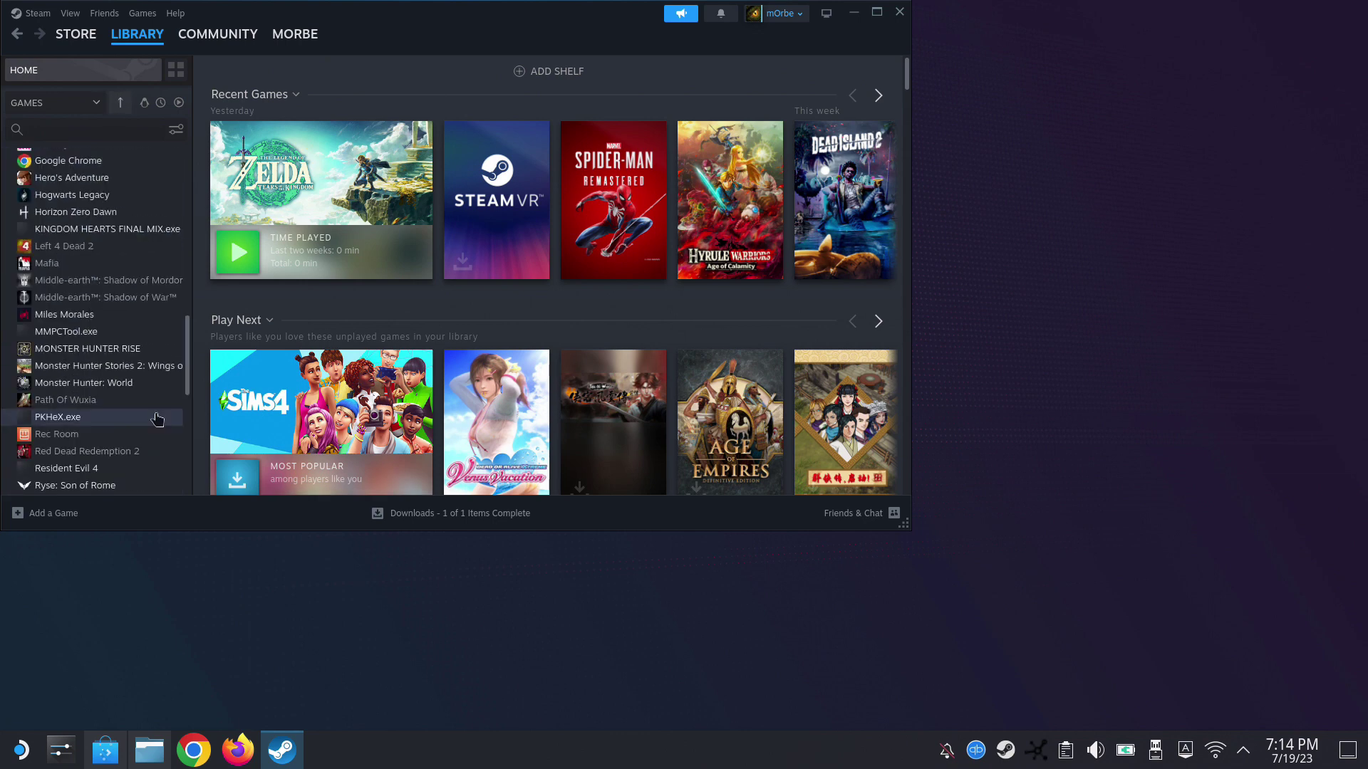
{"action": "left_click", "coordinate": [40, 235]}
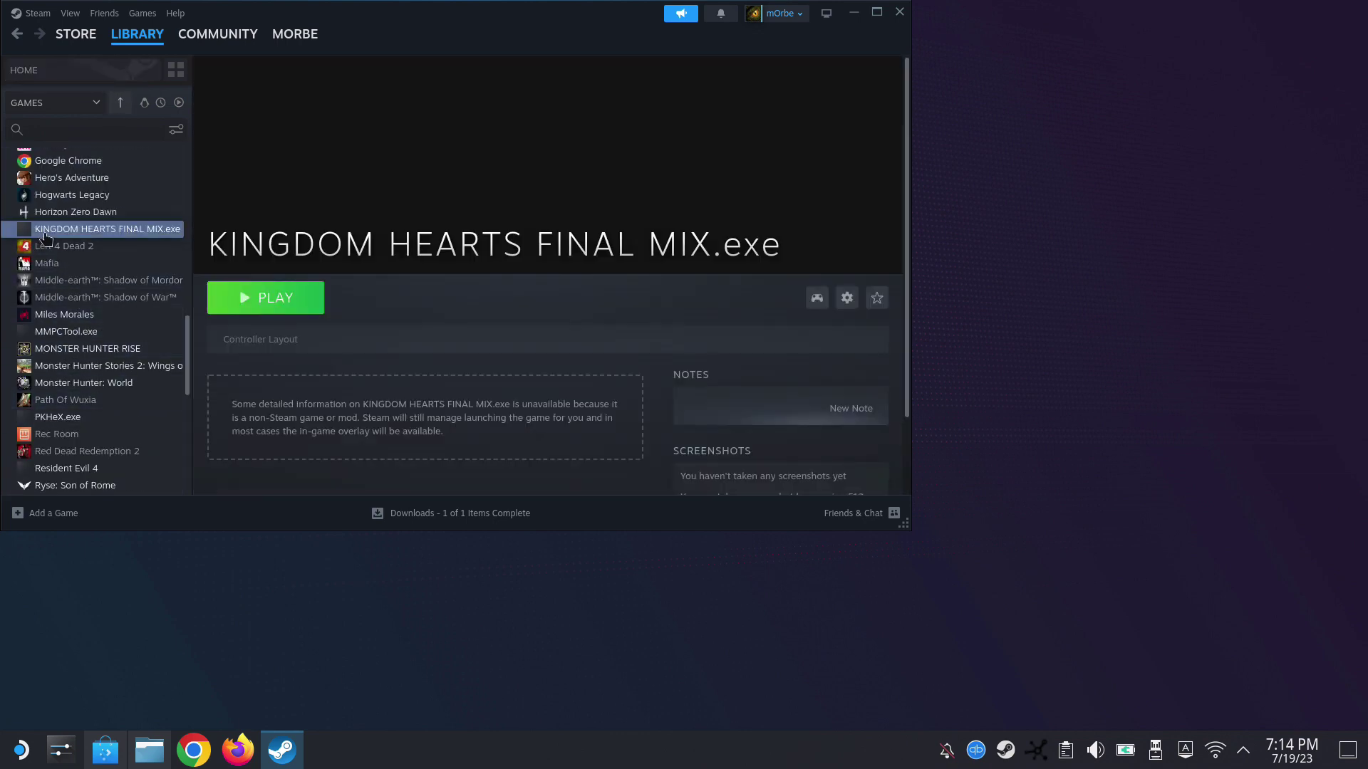
{"action": "right_click", "coordinate": [40, 236]}
{"action": "left_click", "coordinate": [96, 349]}
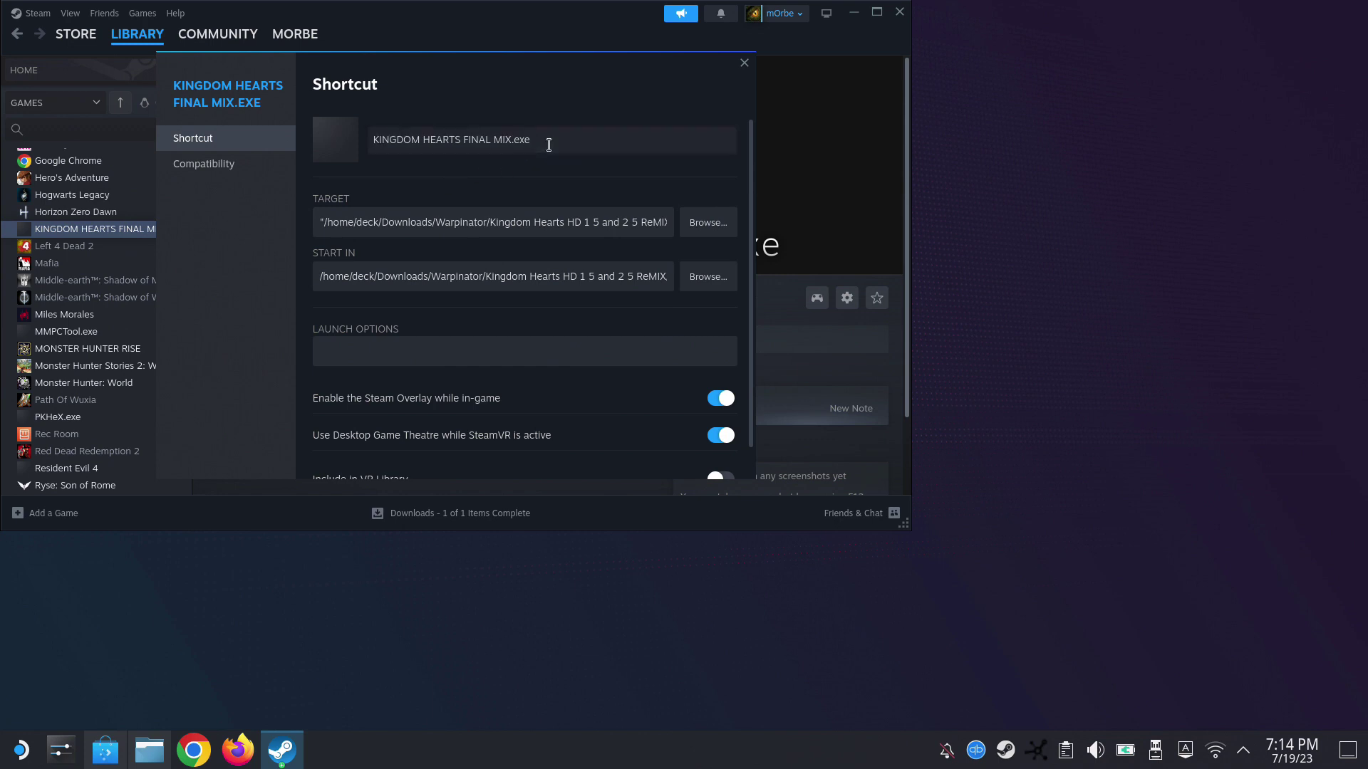
{"action": "left_click", "coordinate": [260, 171]}
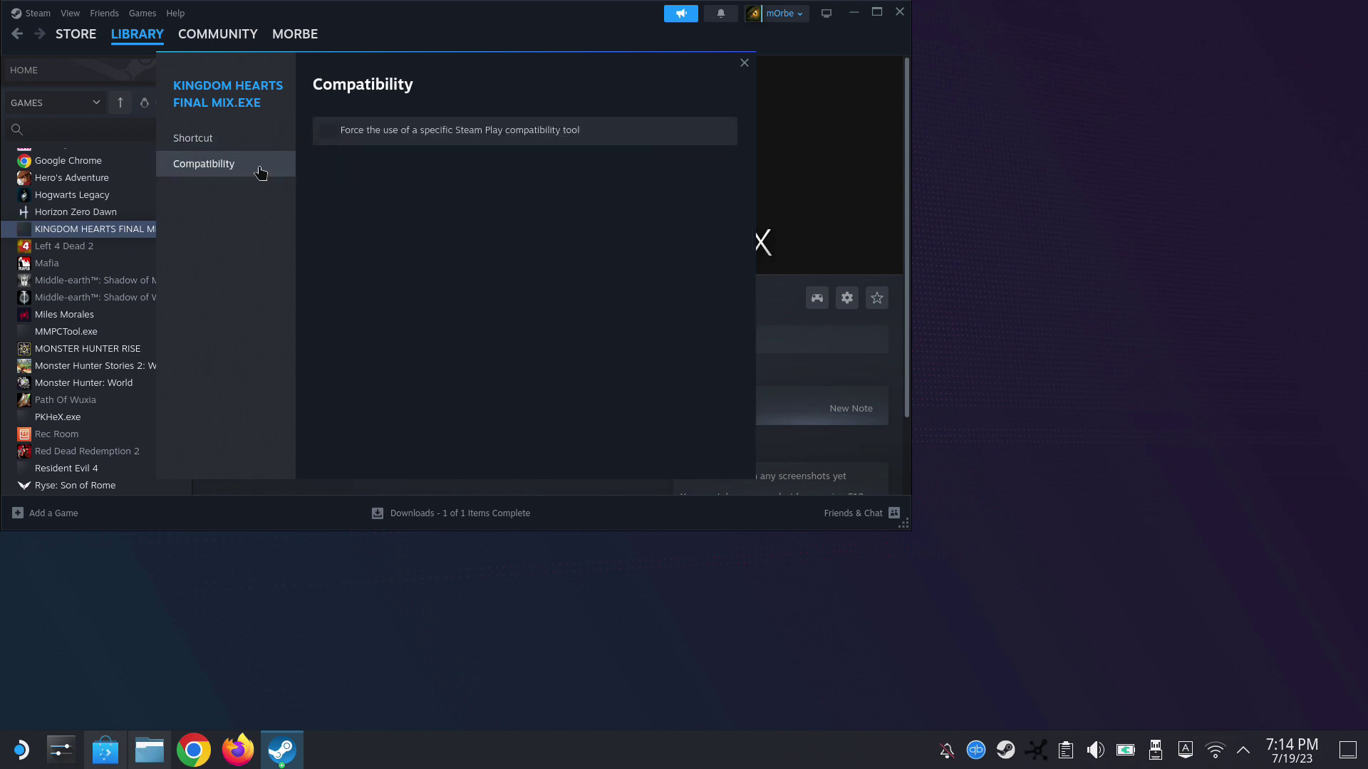
{"action": "left_click", "coordinate": [399, 136]}
{"action": "left_click", "coordinate": [399, 164]}
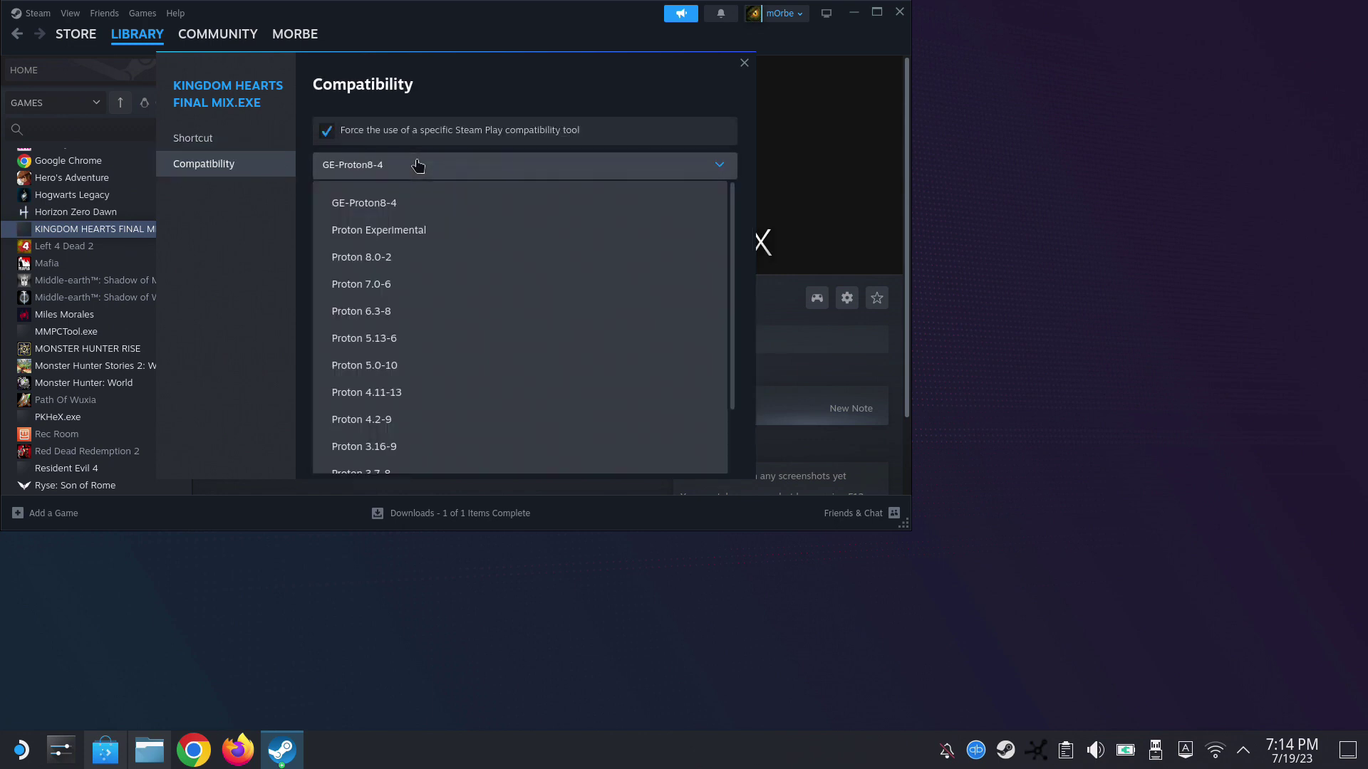
{"action": "left_click", "coordinate": [412, 230]}
{"action": "left_click", "coordinate": [744, 63]}
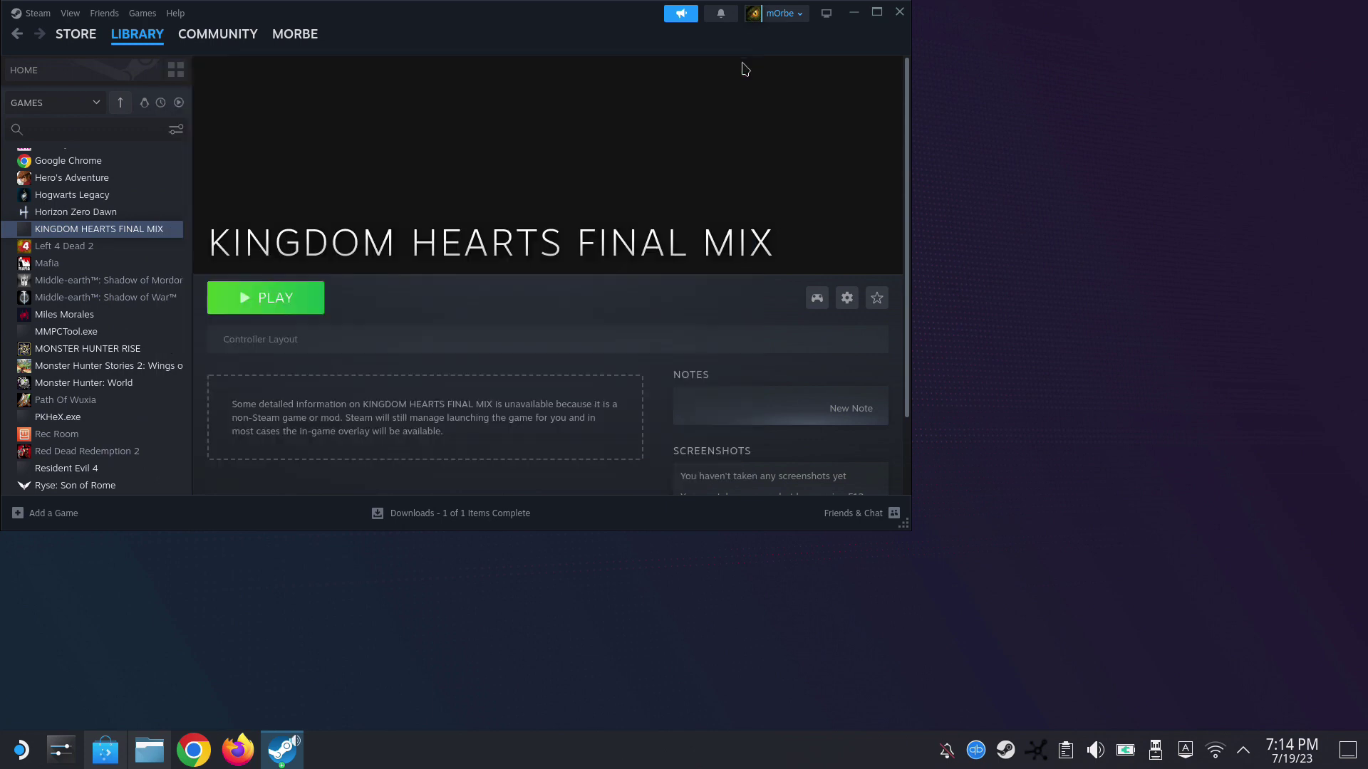
{"action": "left_click", "coordinate": [291, 297]}
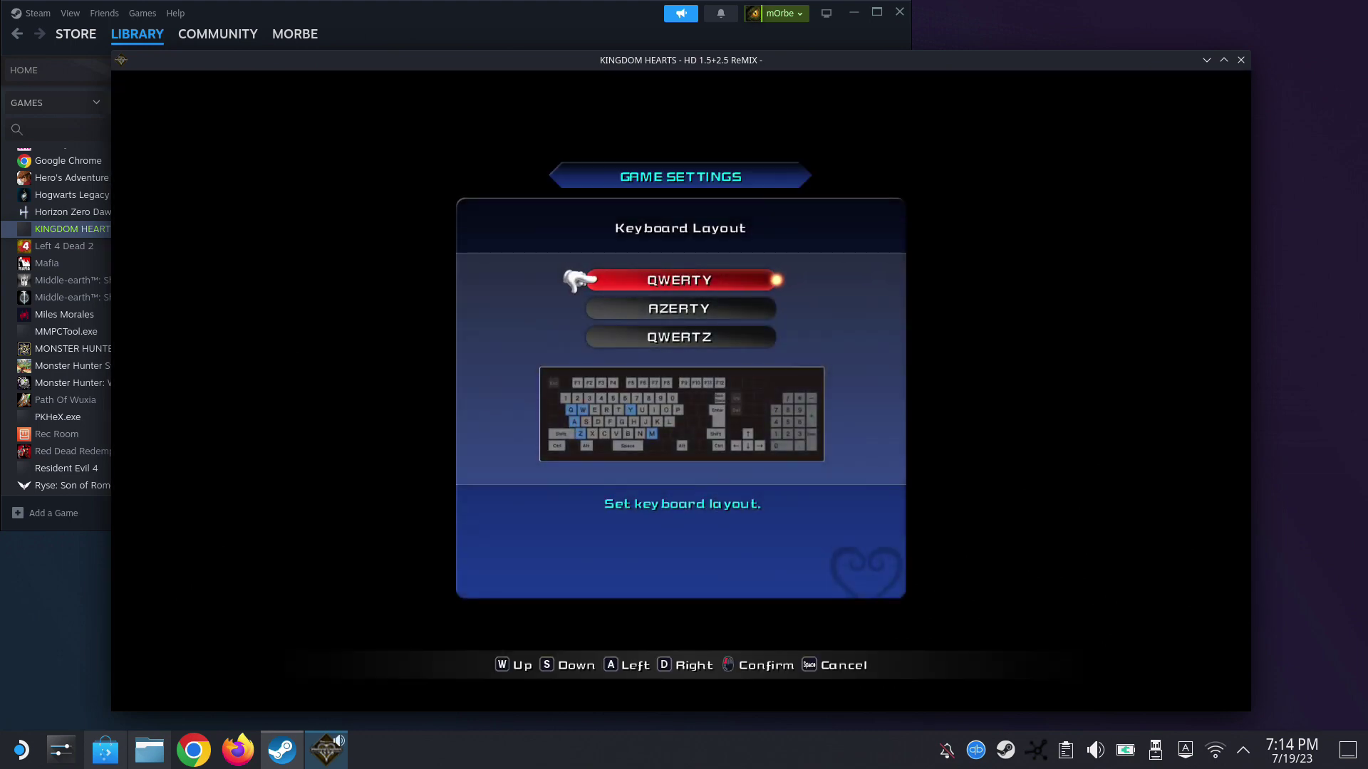
Choose the QWERTY keyboard layout and begin with these settings to reach the Final Mix title.
{"action": "key", "text": "Return"}
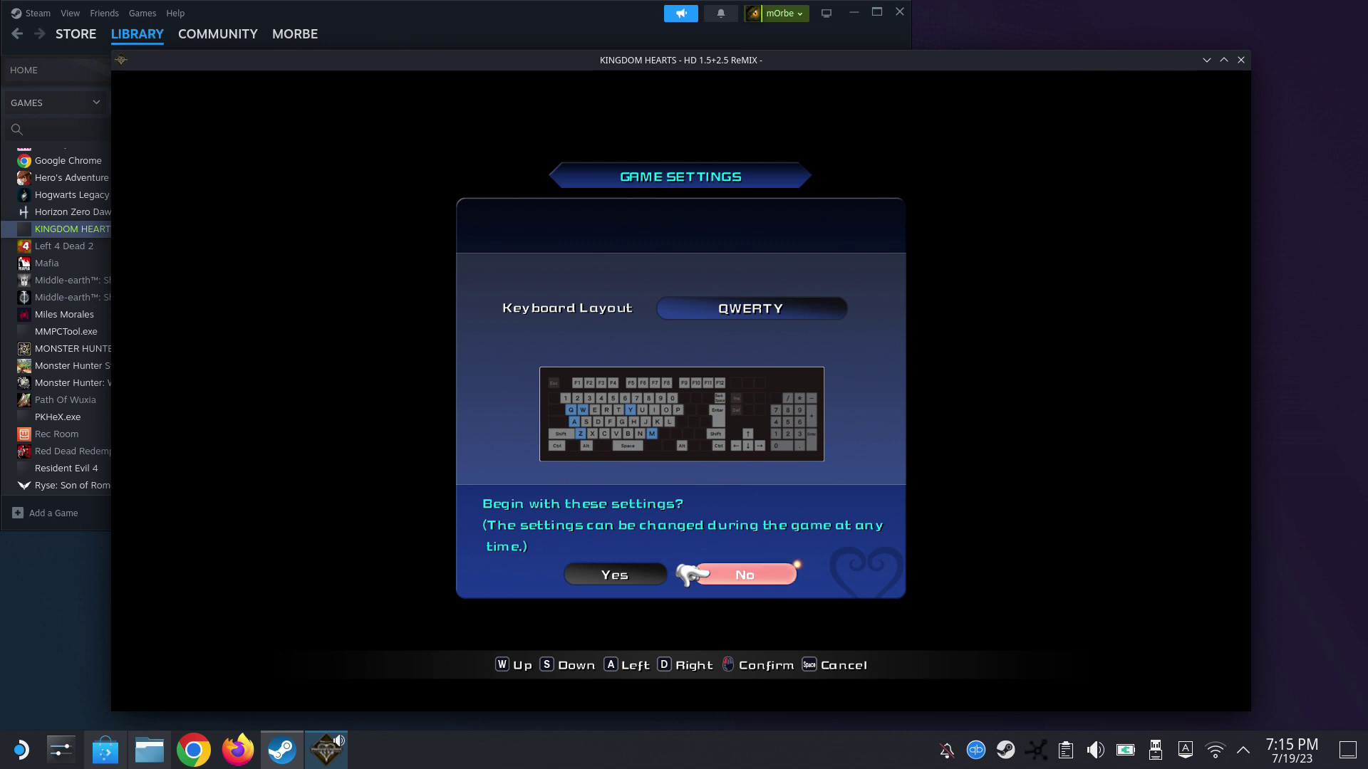
{"action": "key", "text": "Return"}
{"action": "key", "text": "Return"}
{"action": "key", "text": "Left"}
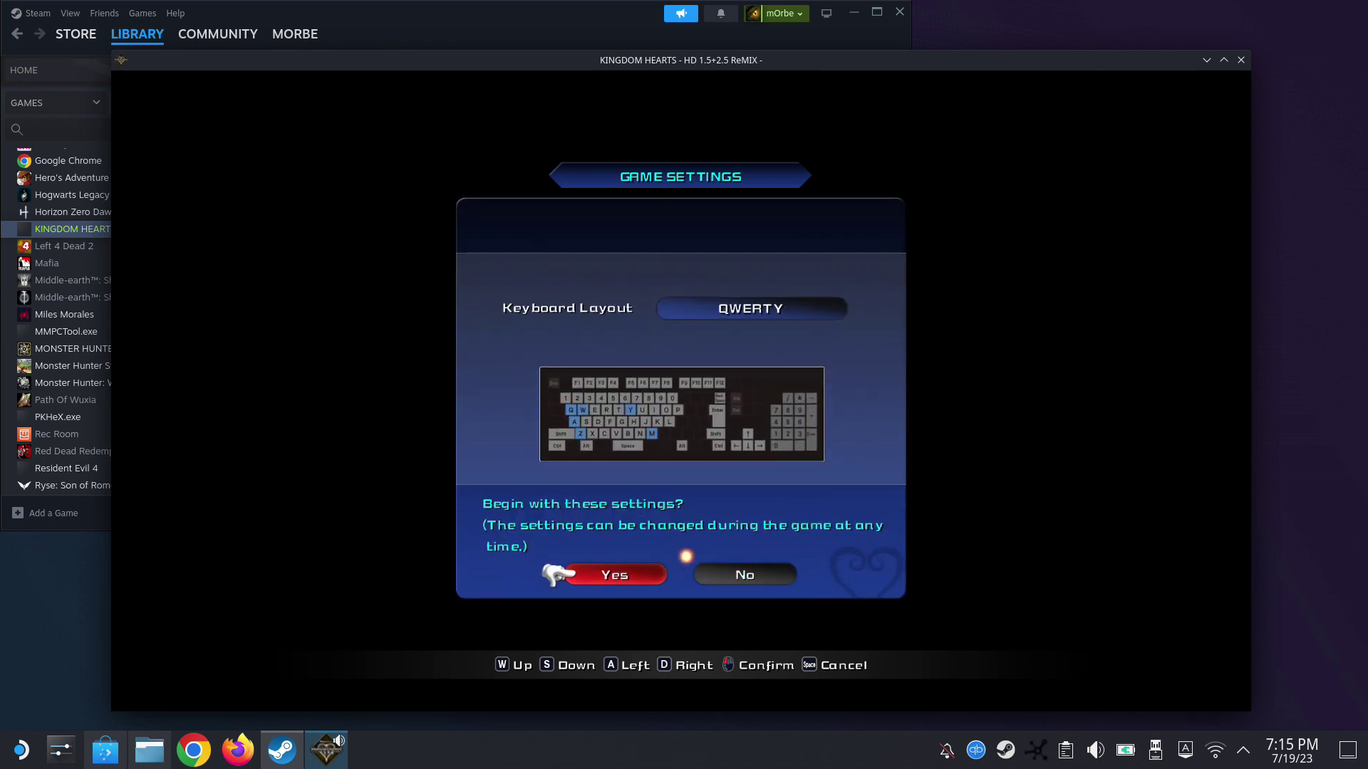
{"action": "key", "text": "Return"}
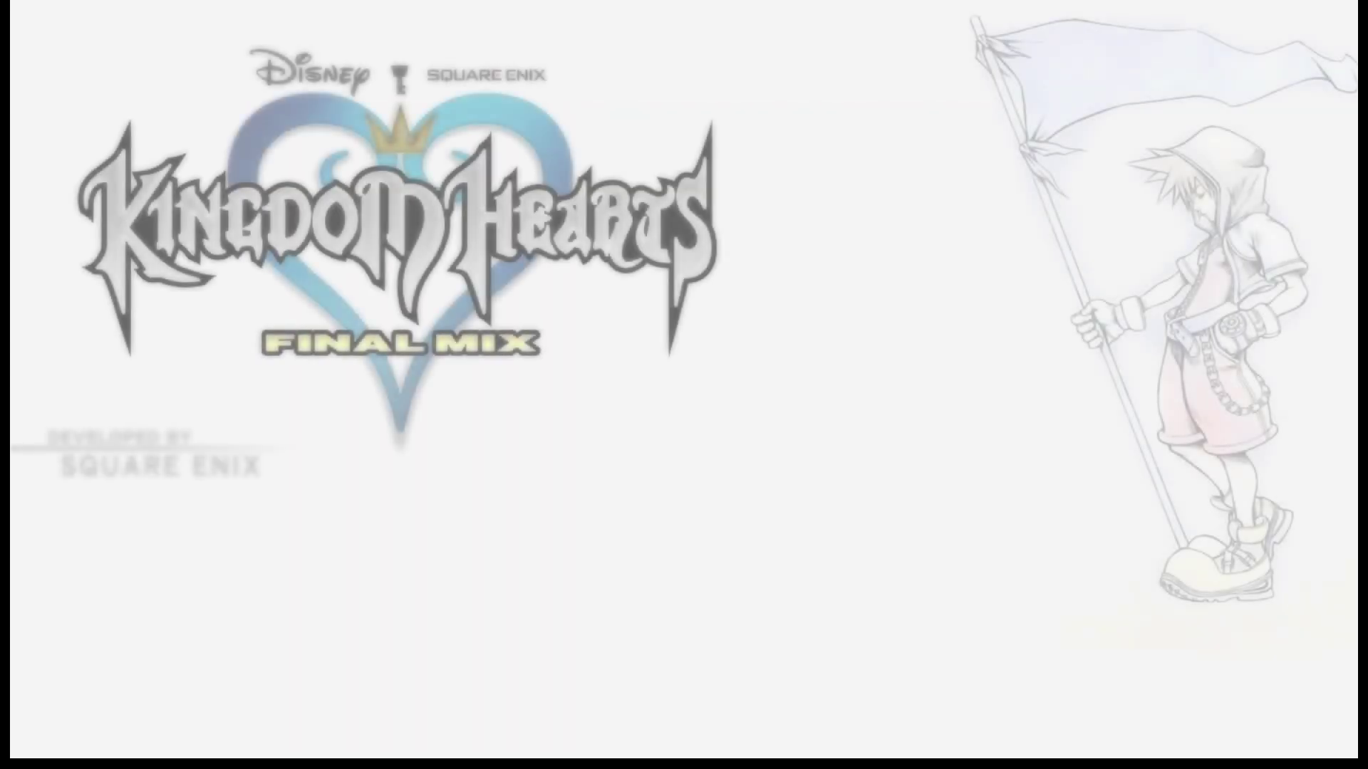
Start a new game on Final Mix difficulty with automatic camera and vibration on.
{"action": "key", "text": "Return"}
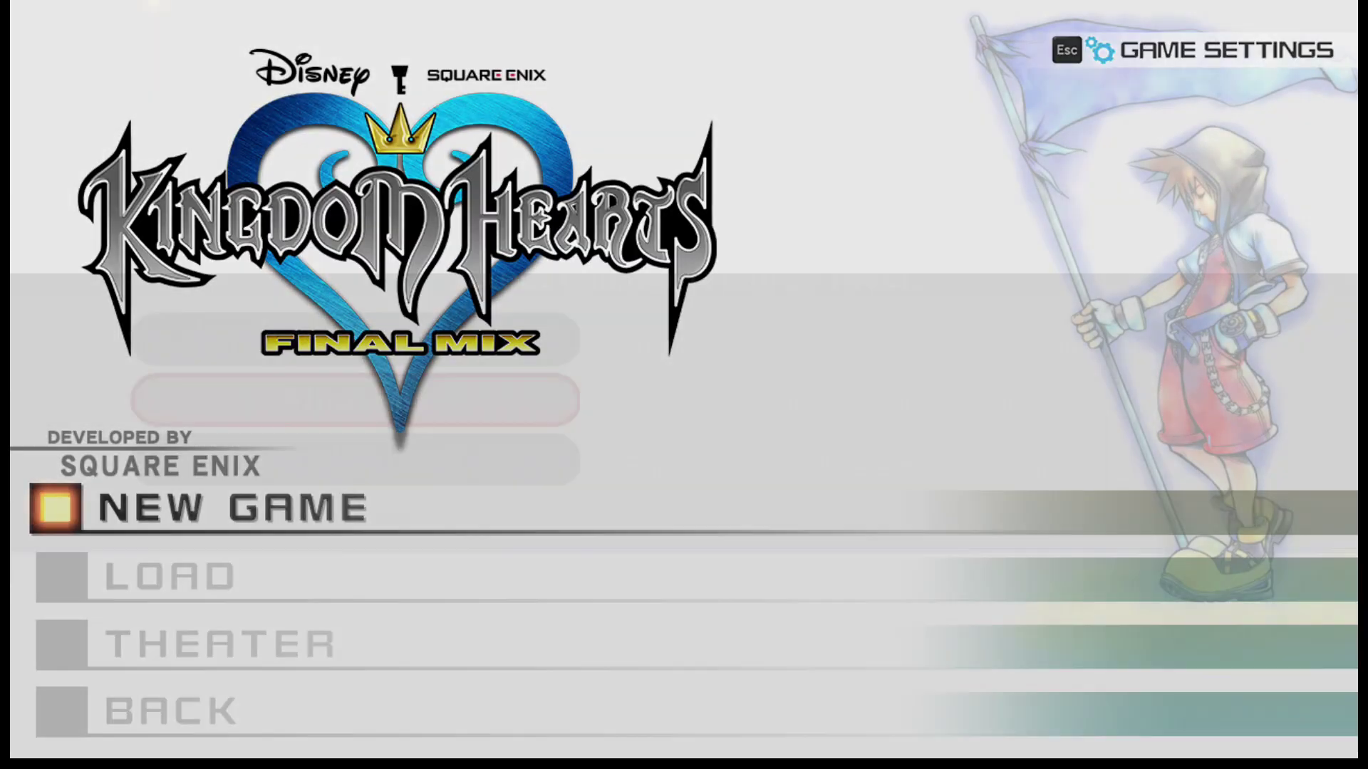
{"action": "key", "text": "Return"}
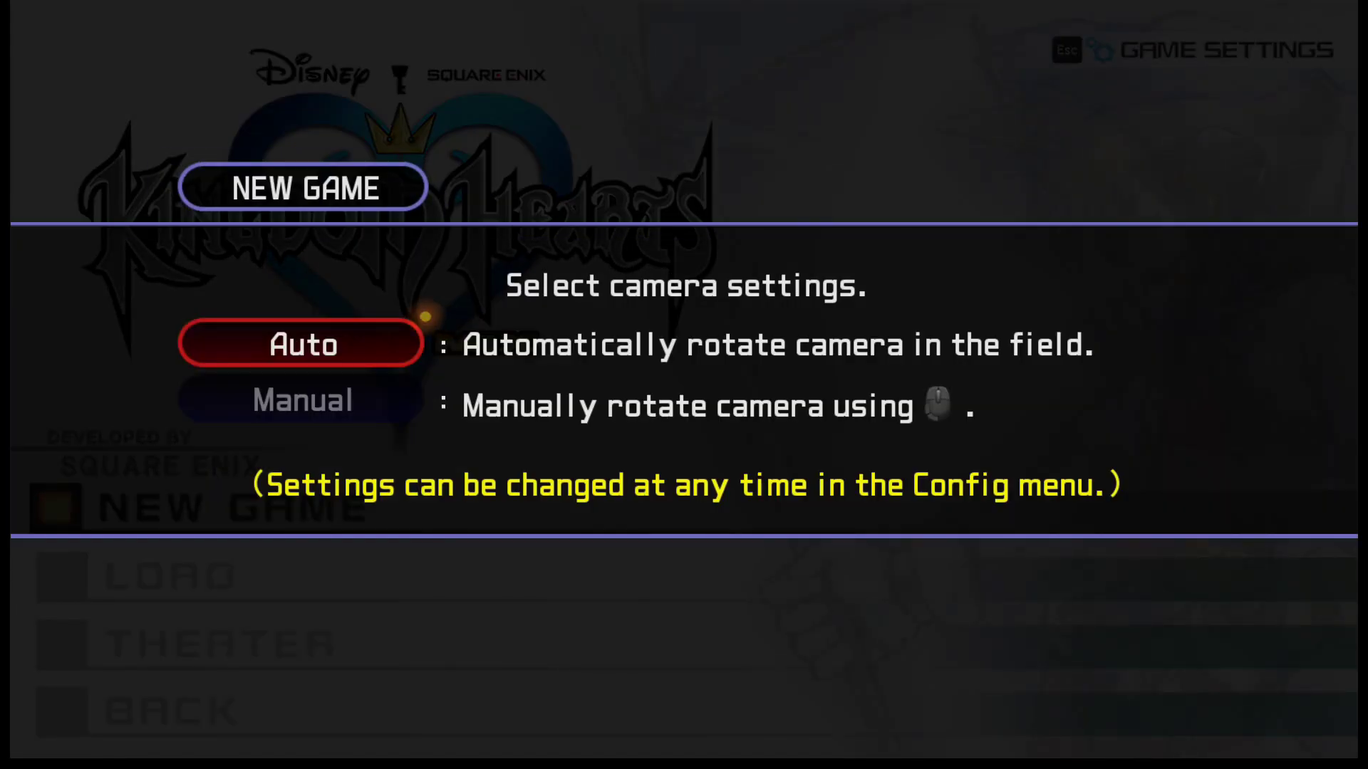
{"action": "key", "text": "Return"}
{"action": "key", "text": "Return"}
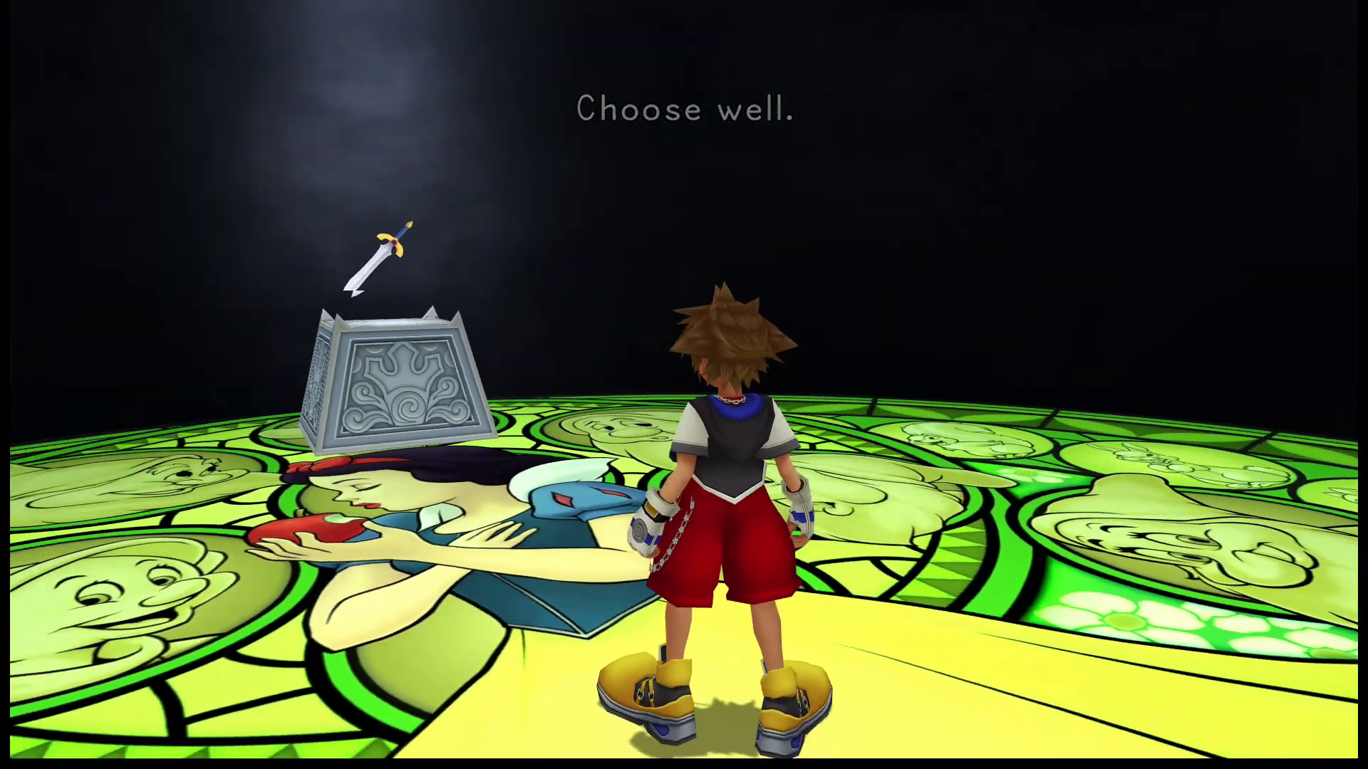
Walk Sora forward to the sword pedestal, then quit the game without saving.
{"action": "key", "text": "w"}
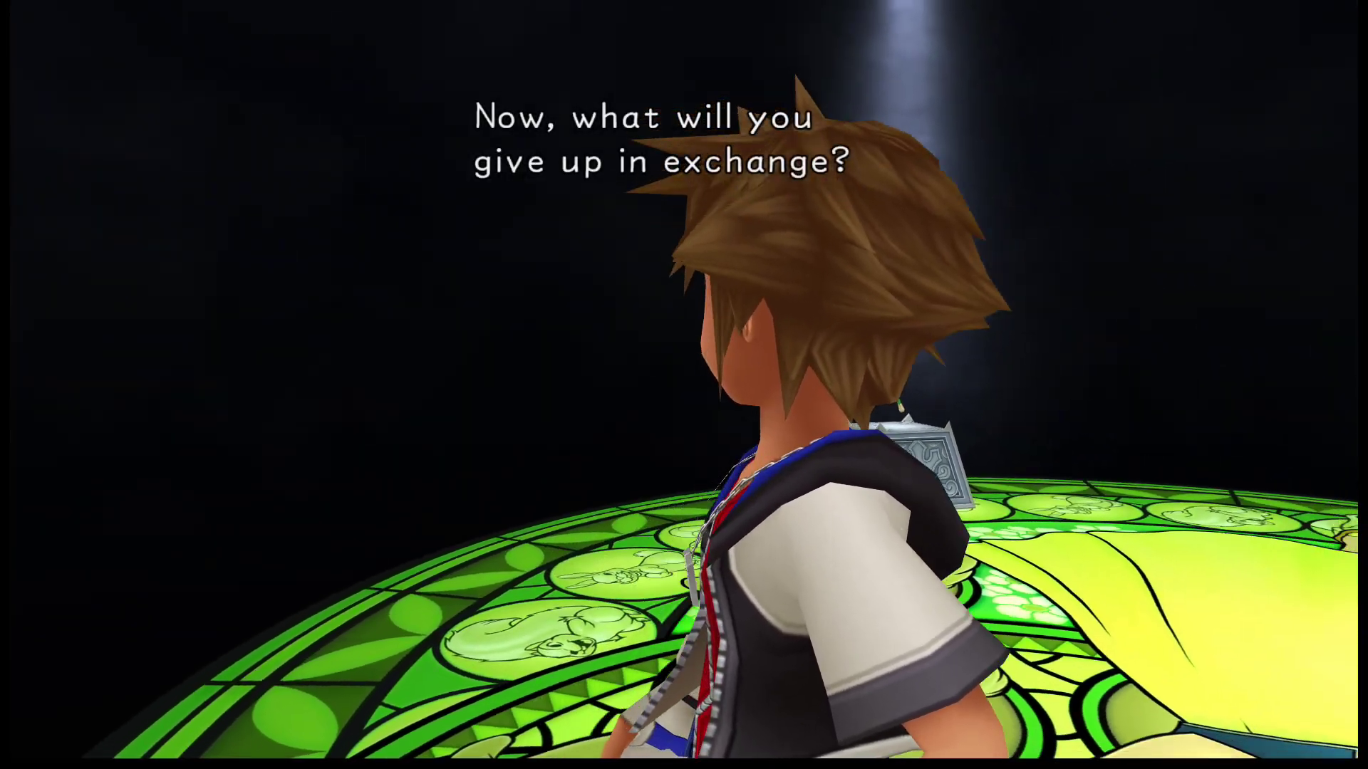
{"action": "key", "text": "alt+F4"}
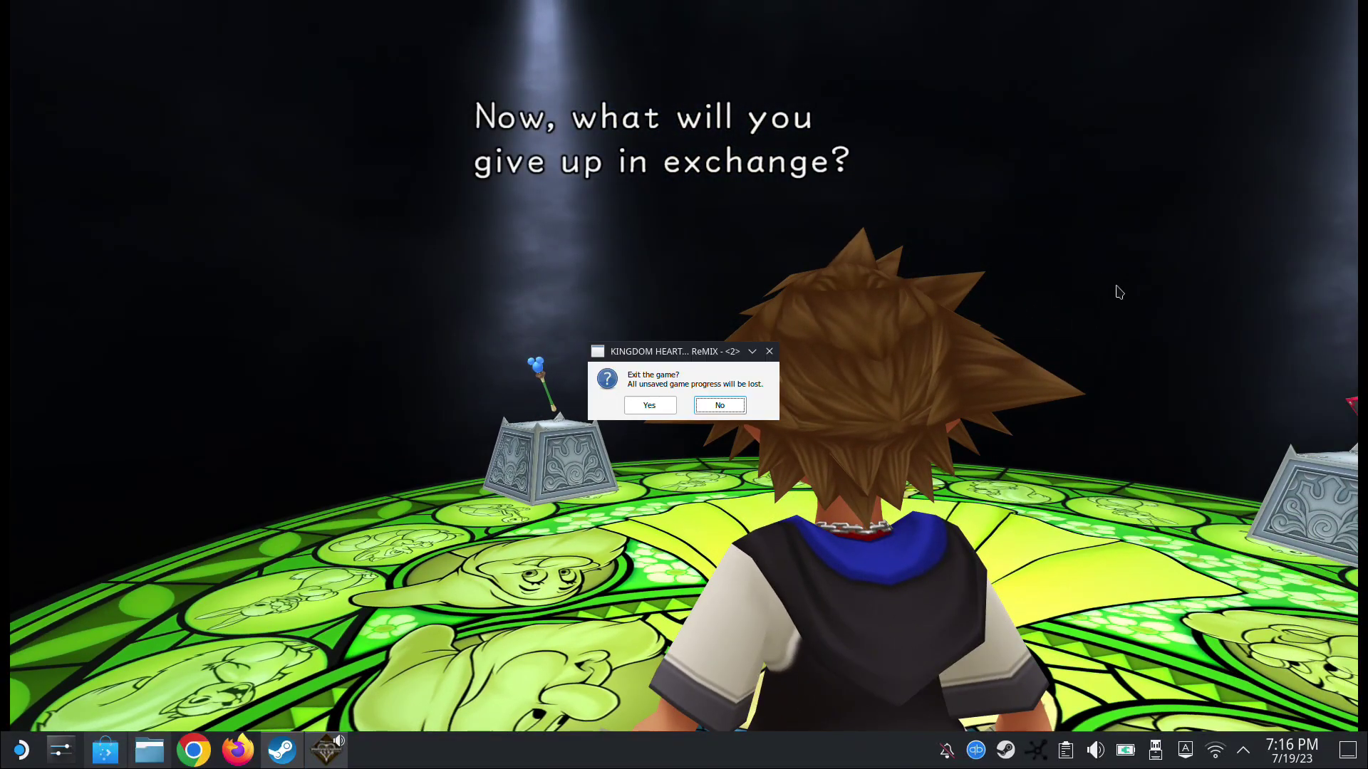
{"action": "left_click", "coordinate": [649, 405]}
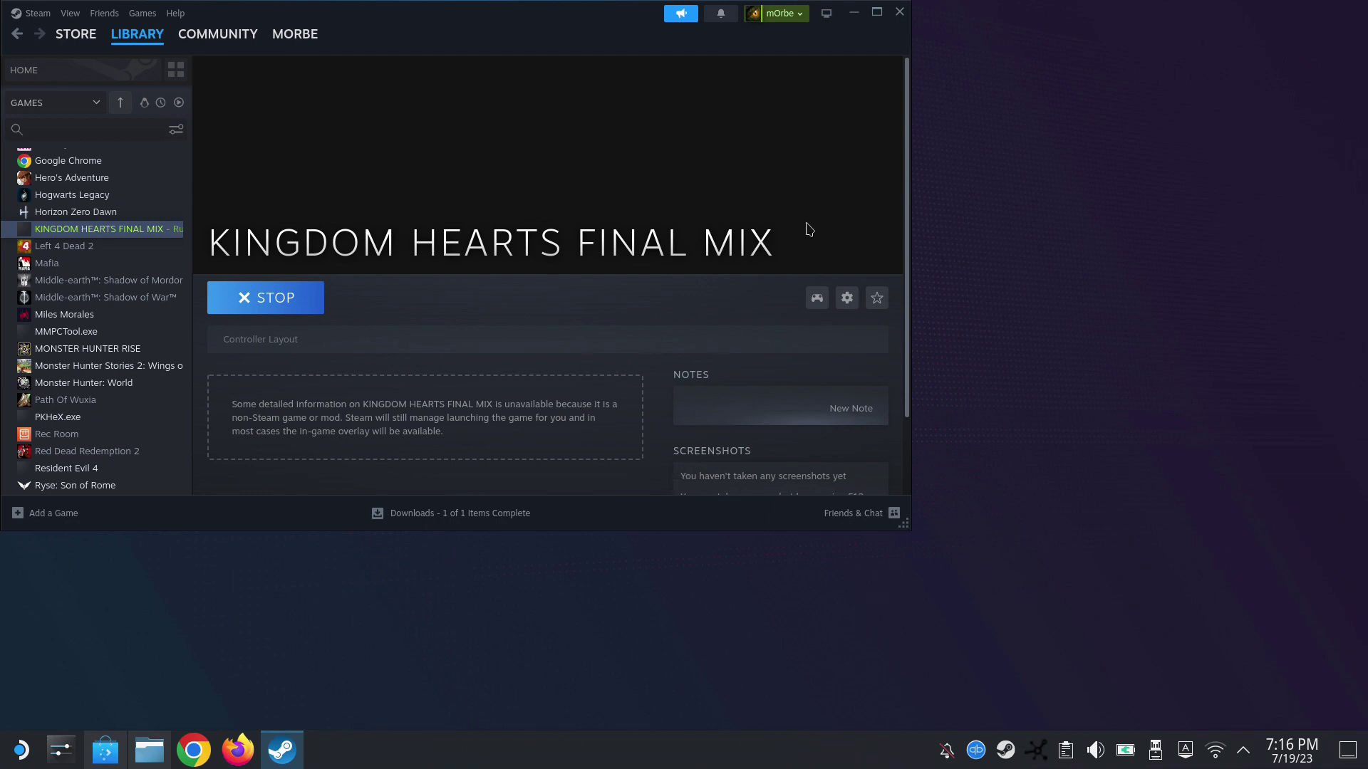
Minimize Steam and launch the Return to Gaming Mode desktop shortcut.
{"action": "left_click", "coordinate": [863, 21]}
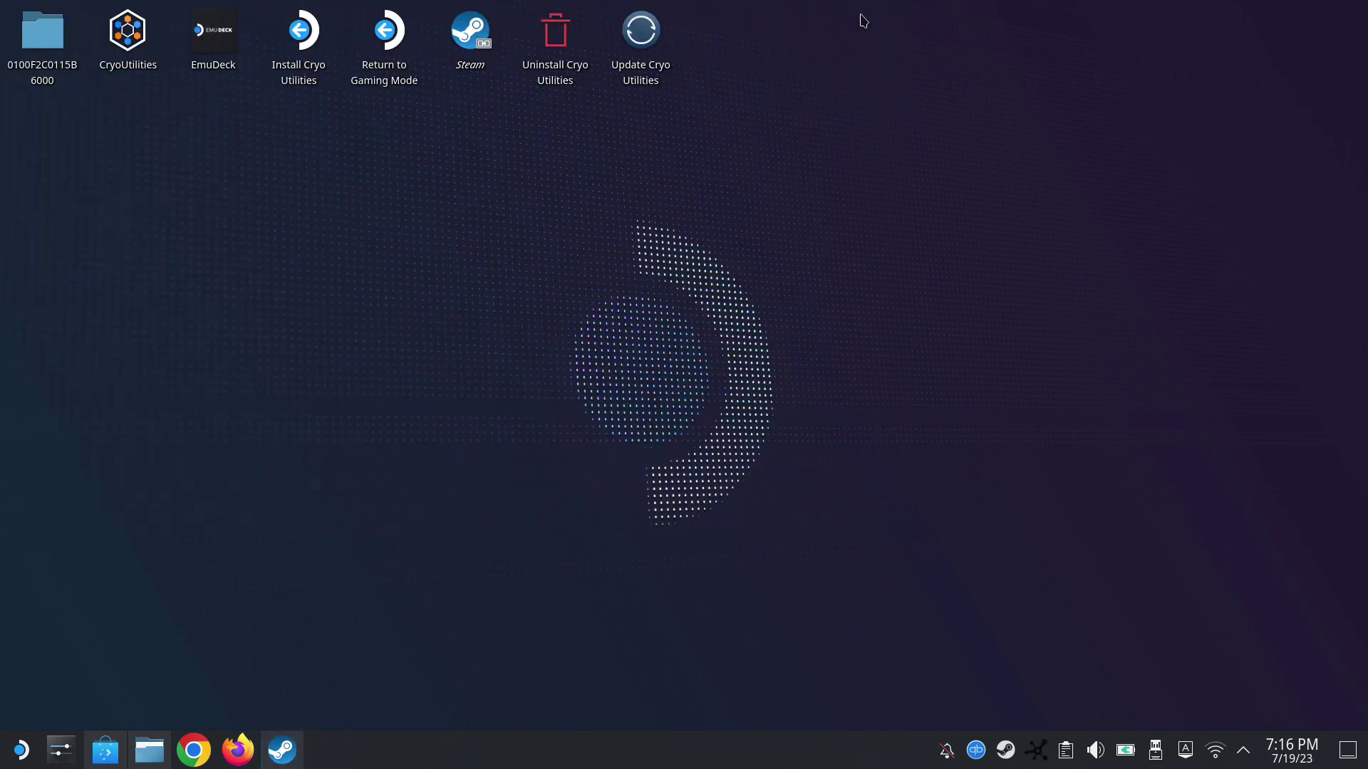
{"action": "double_click", "coordinate": [391, 44]}
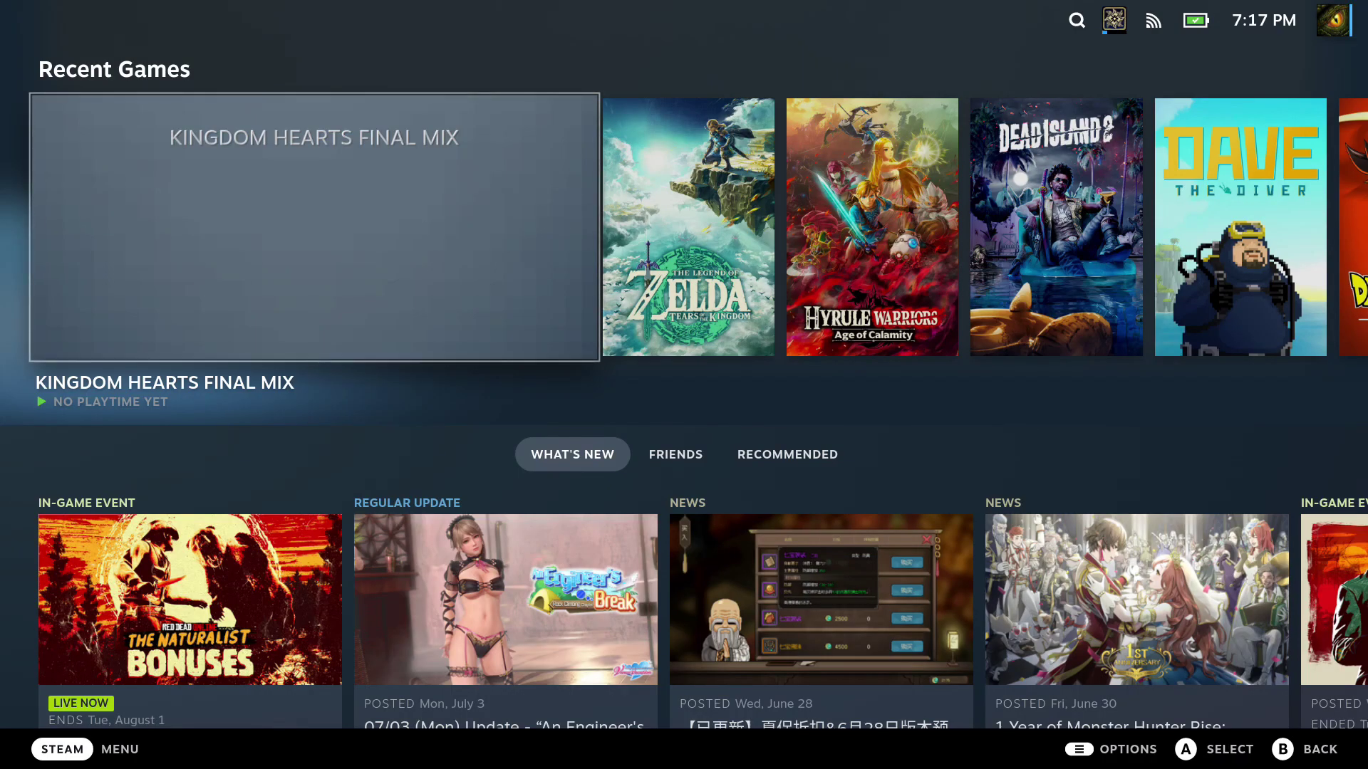
Open KINGDOM HEARTS FINAL MIX's SteamGridDB artwork picker and apply the first capsule image.
{"action": "key", "text": "Menu"}
{"action": "key", "text": "Up"}
{"action": "key", "text": "Up"}
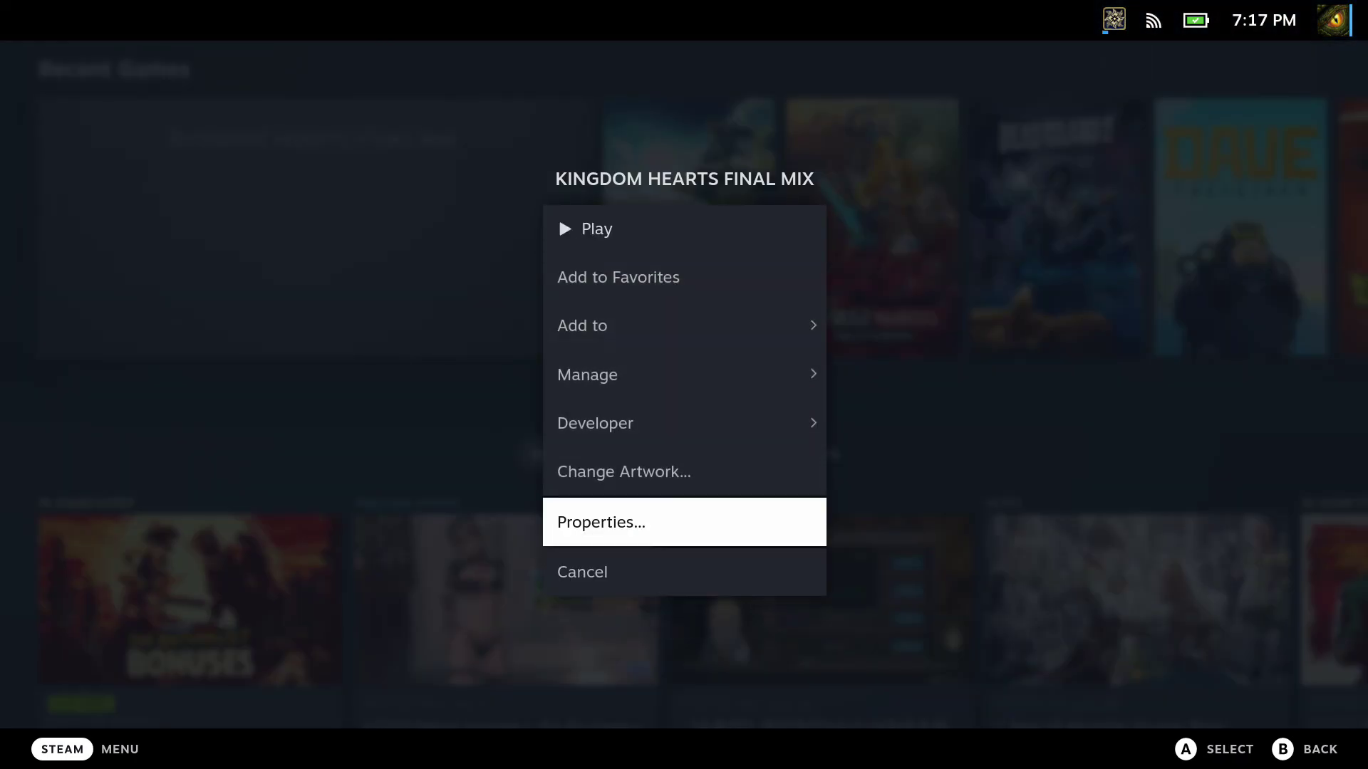
{"action": "key", "text": "Up"}
{"action": "key", "text": "Return"}
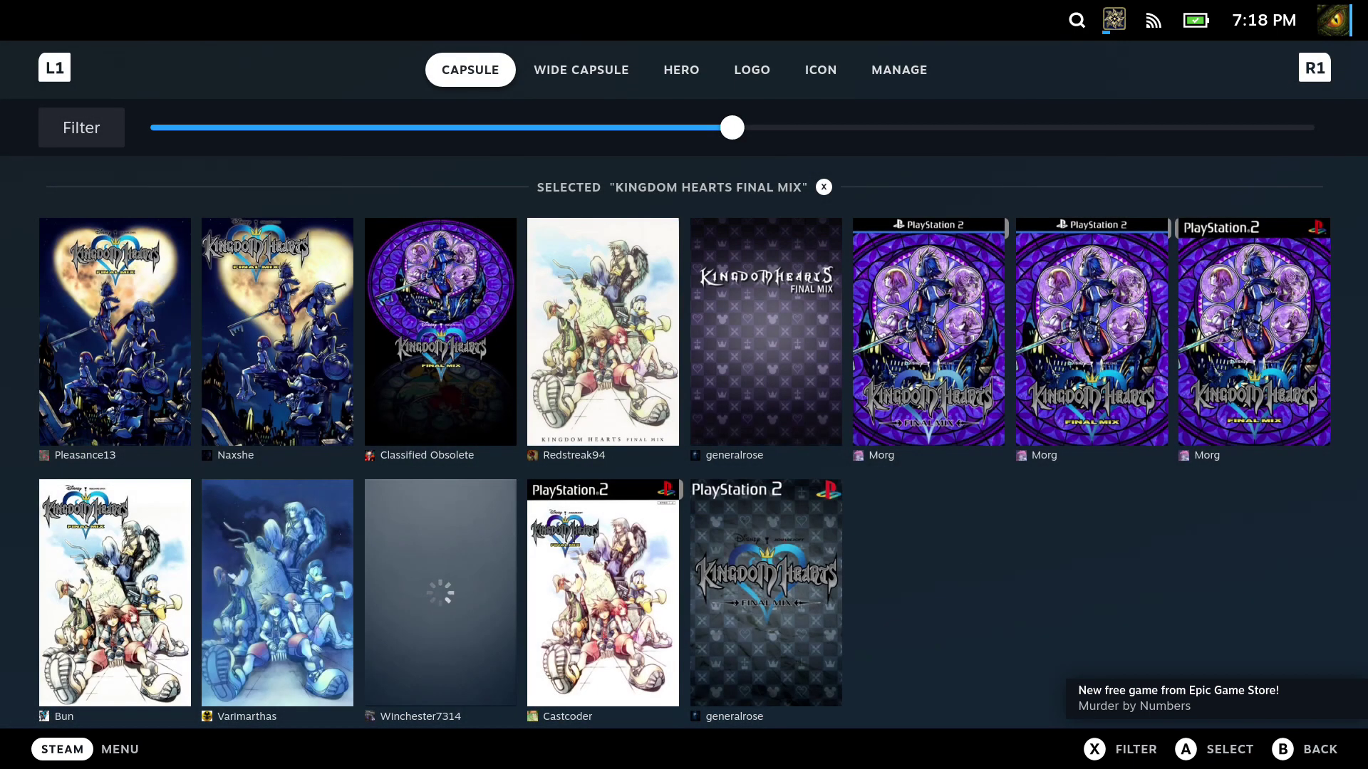
{"action": "key", "text": "Down"}
{"action": "key", "text": "Down"}
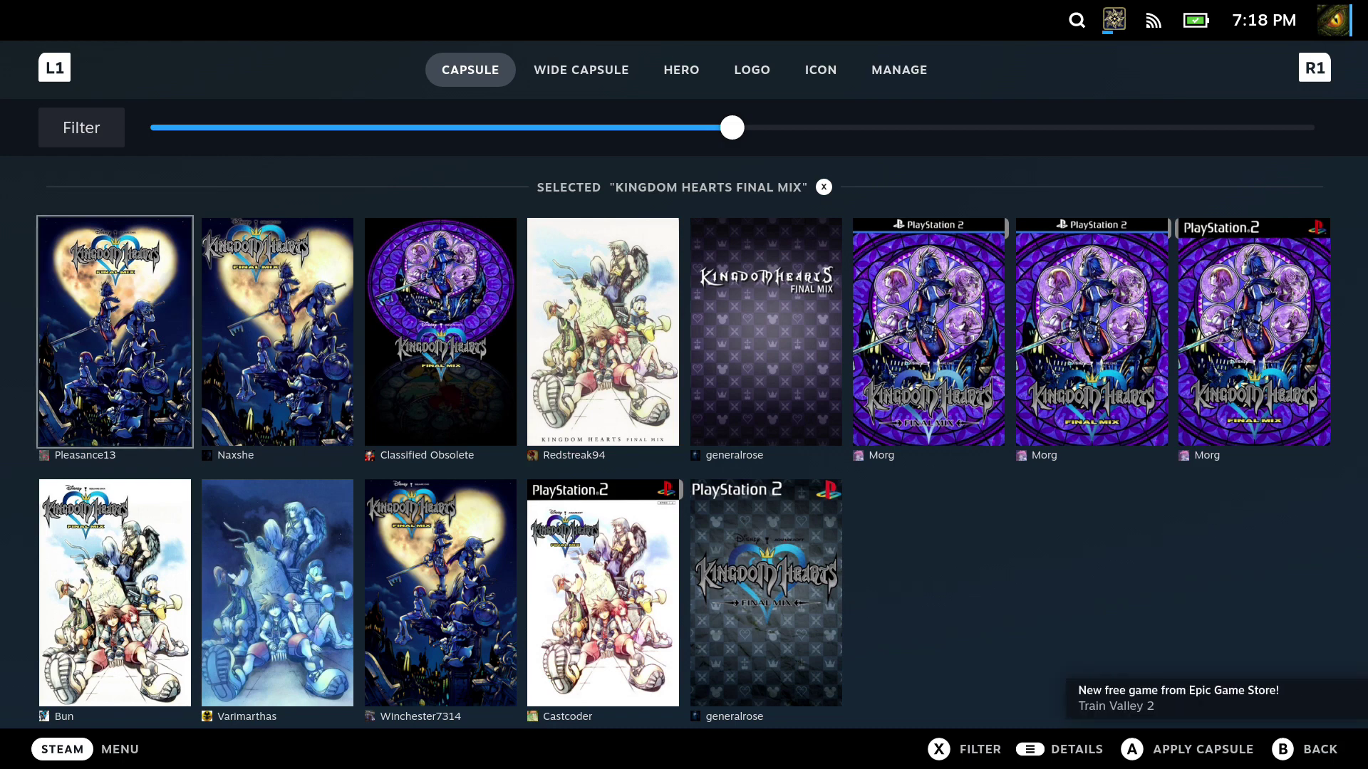
{"action": "key", "text": "Up"}
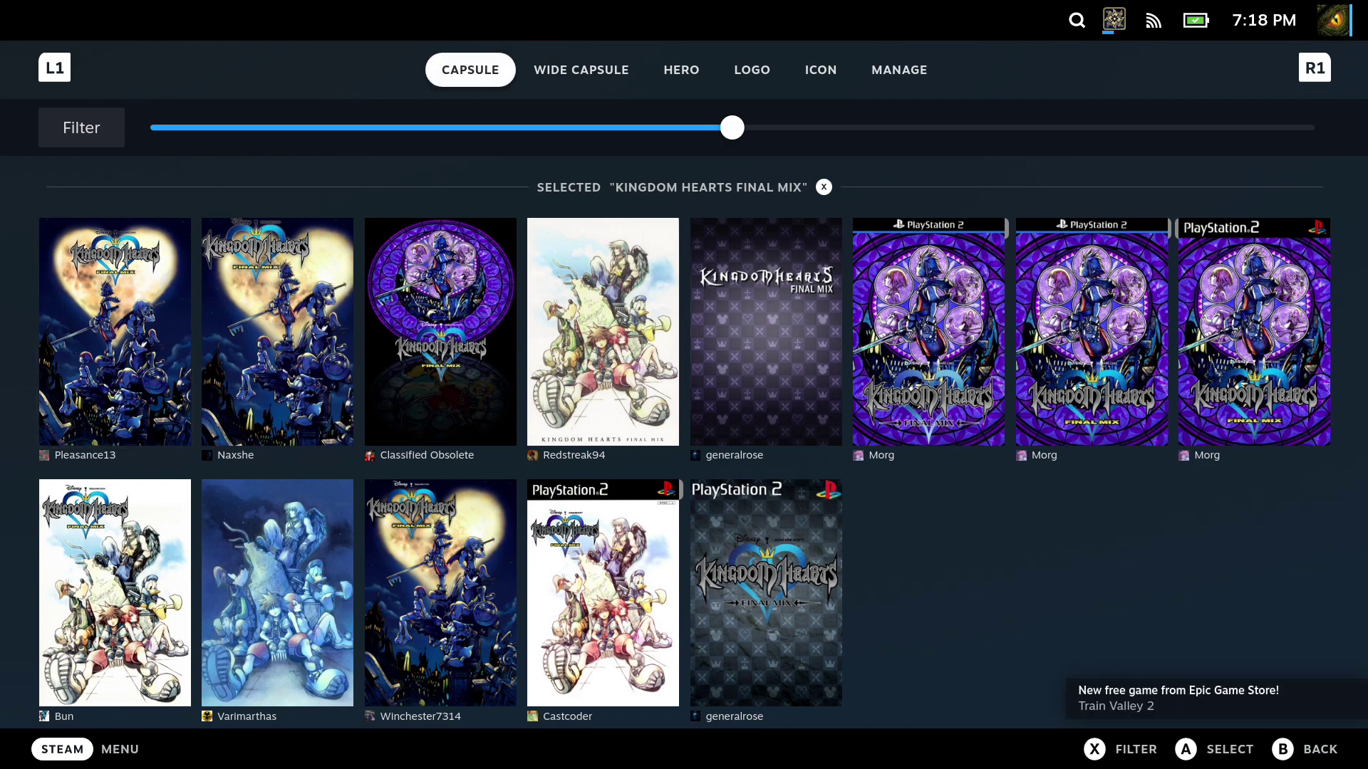
{"action": "key", "text": "Down"}
{"action": "key", "text": "Return"}
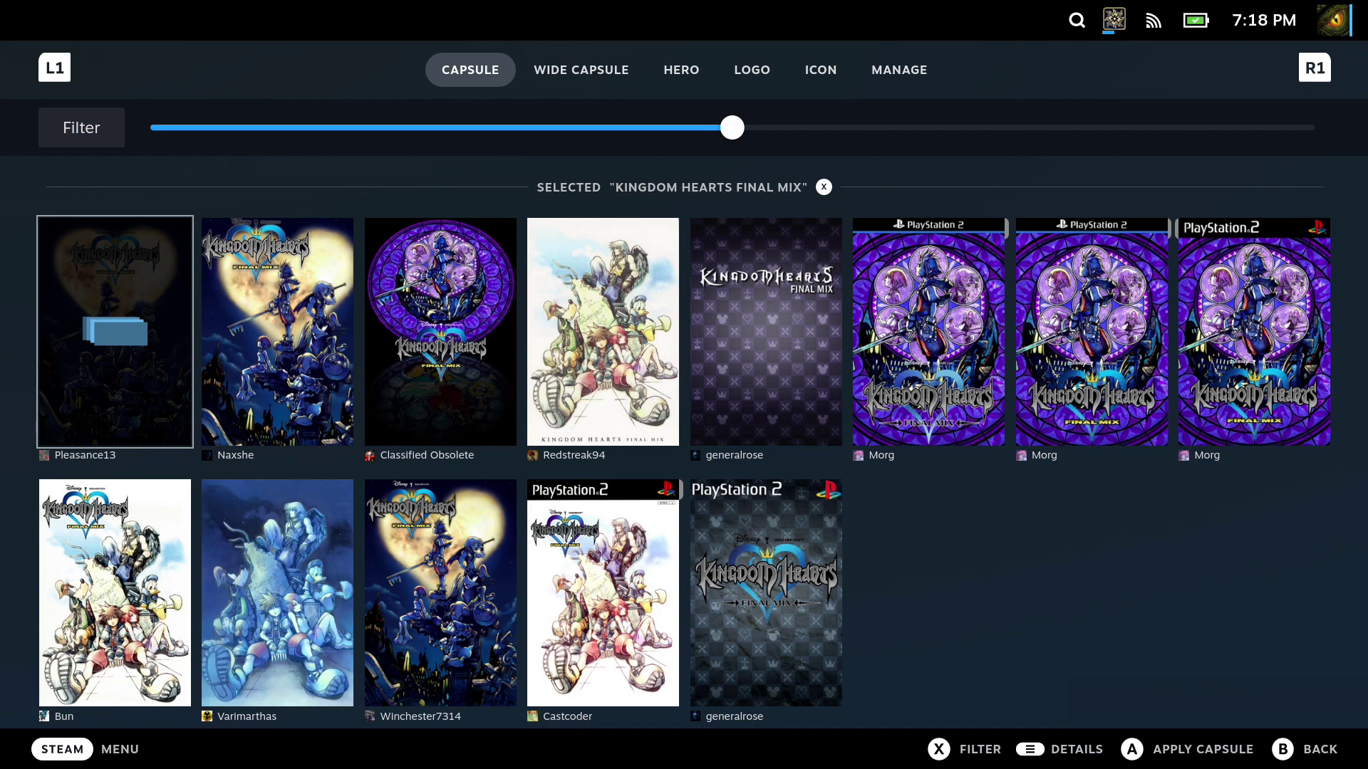
Apply Pleasance13's dark character-group image as the wide capsule.
{"action": "key", "text": "Tab"}
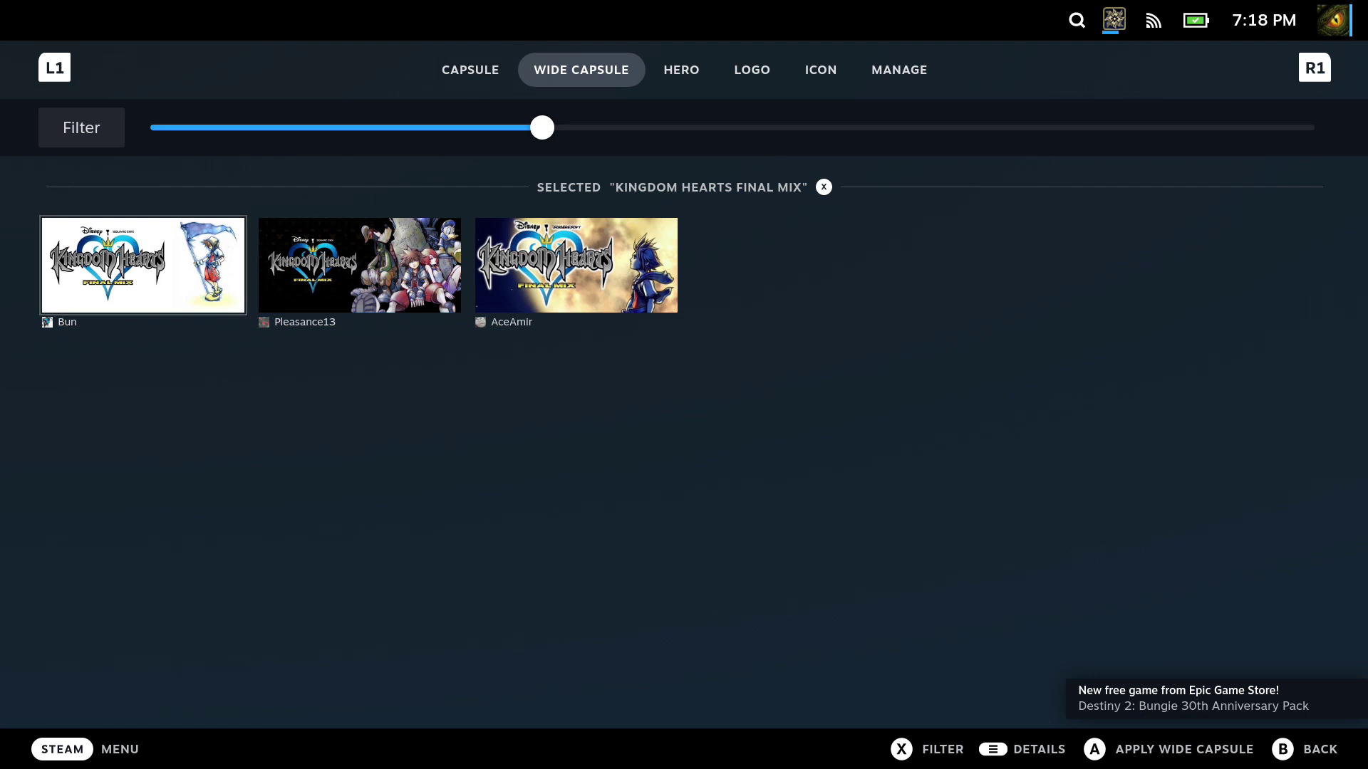
{"action": "key", "text": "Return"}
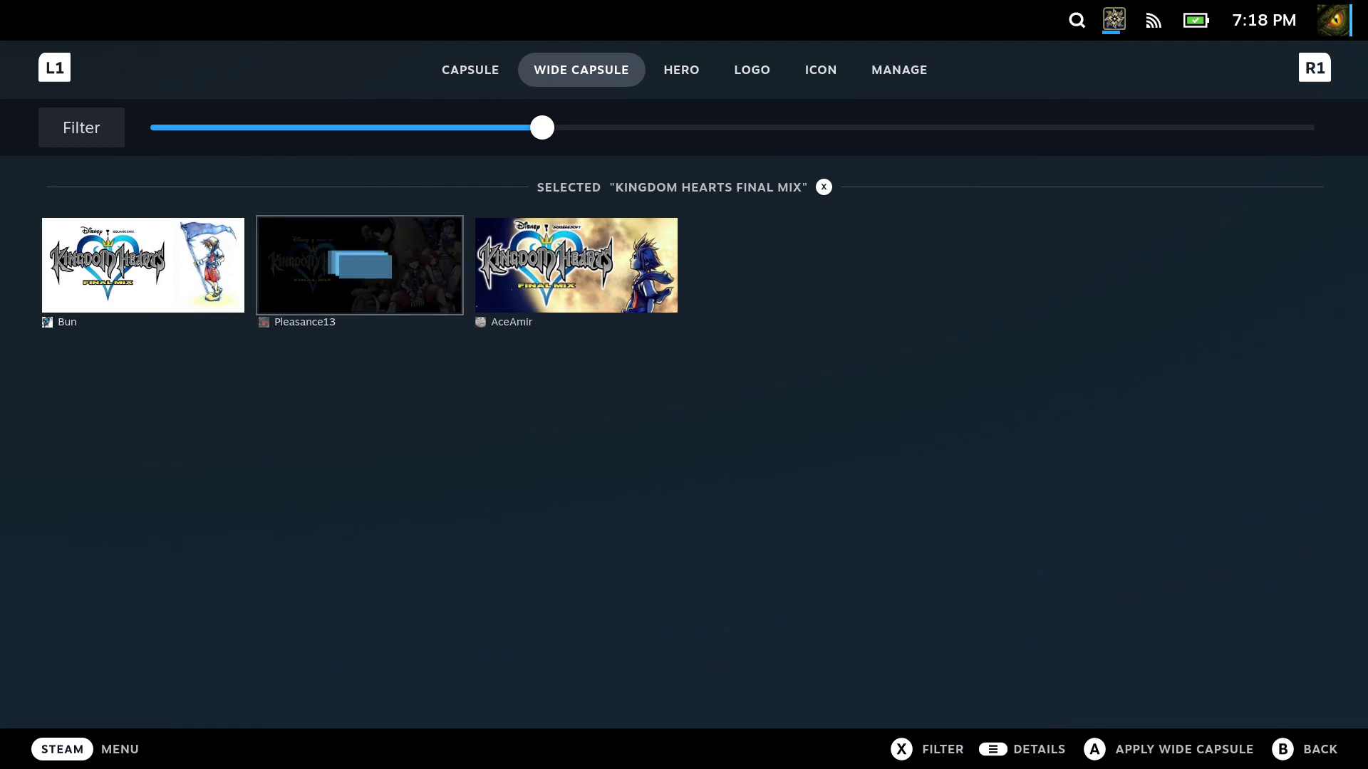
{"action": "key", "text": "Tab"}
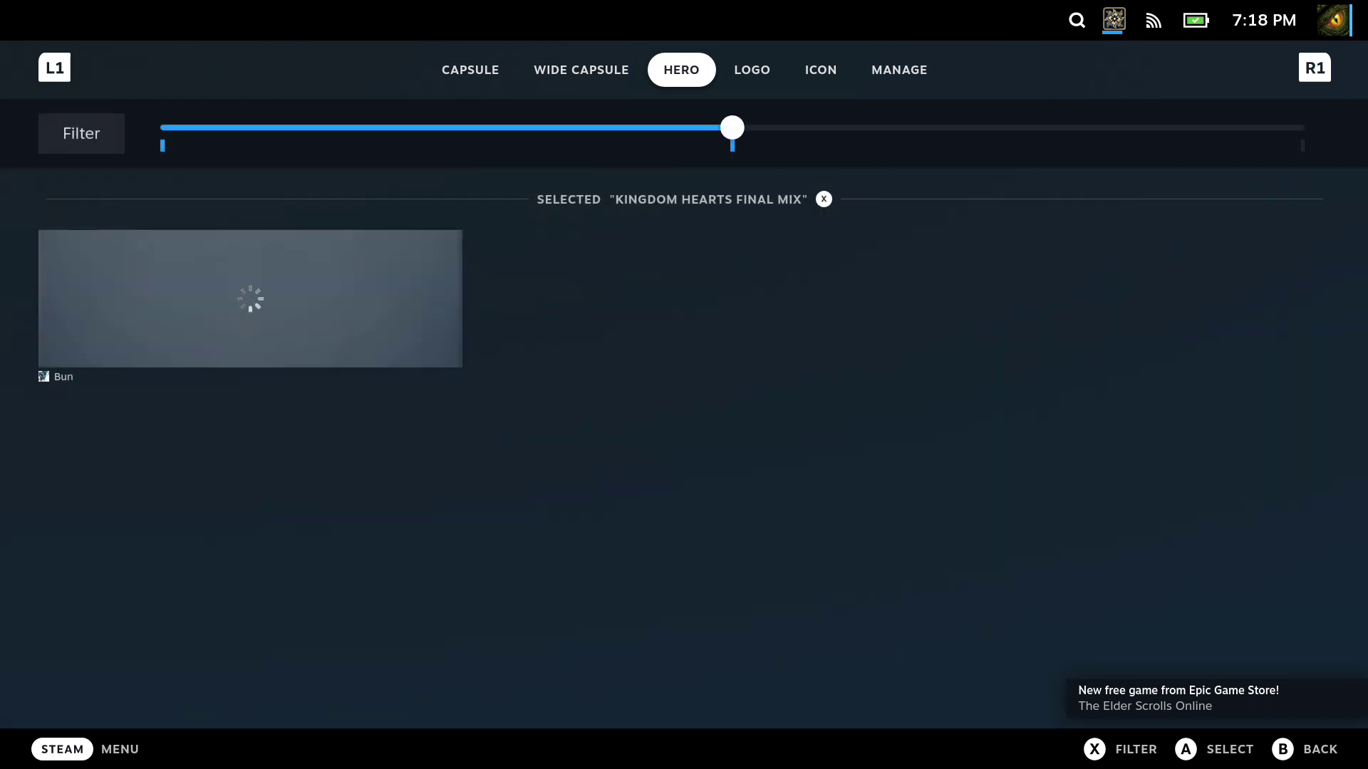
Apply the sketched Sora hero image and the first Kingdom Hearts logo.
{"action": "key", "text": "Return"}
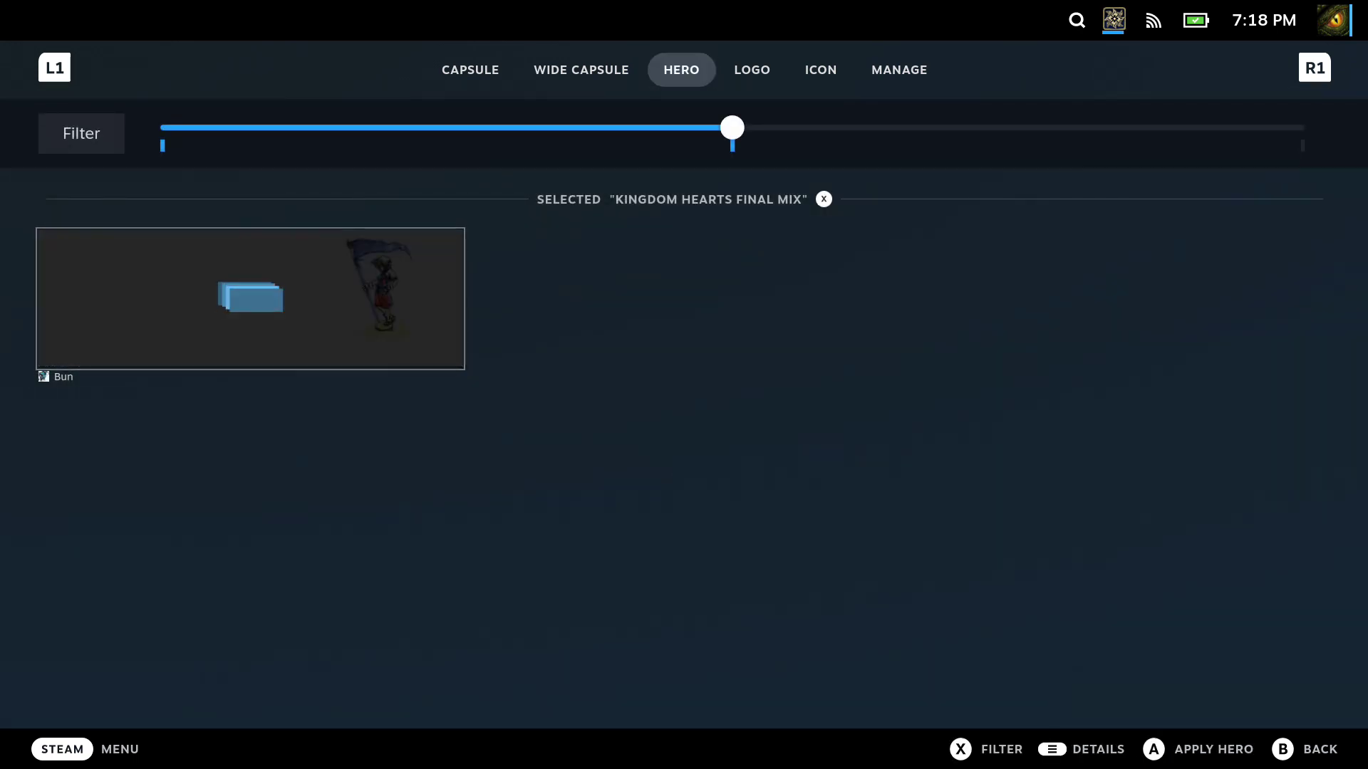
{"action": "key", "text": "Tab"}
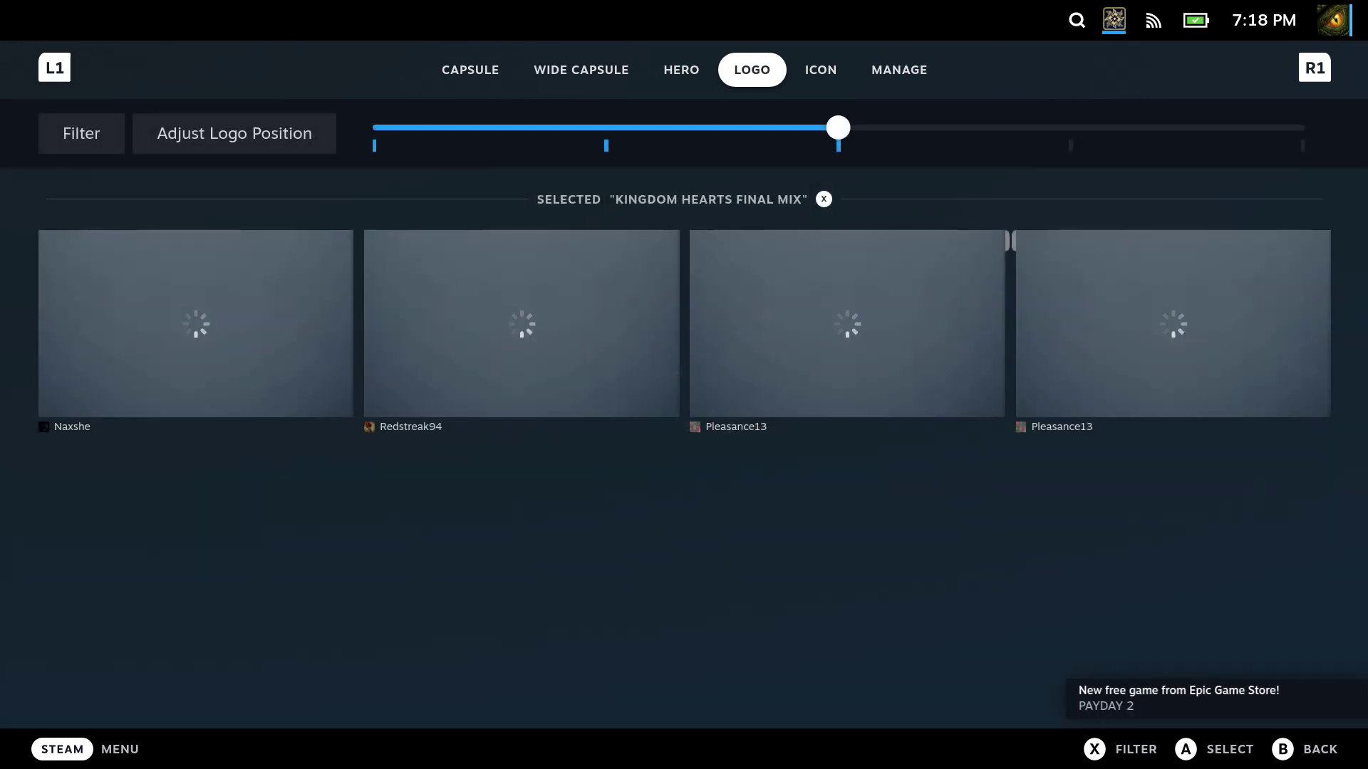
{"action": "key", "text": "Down"}
{"action": "key", "text": "Return"}
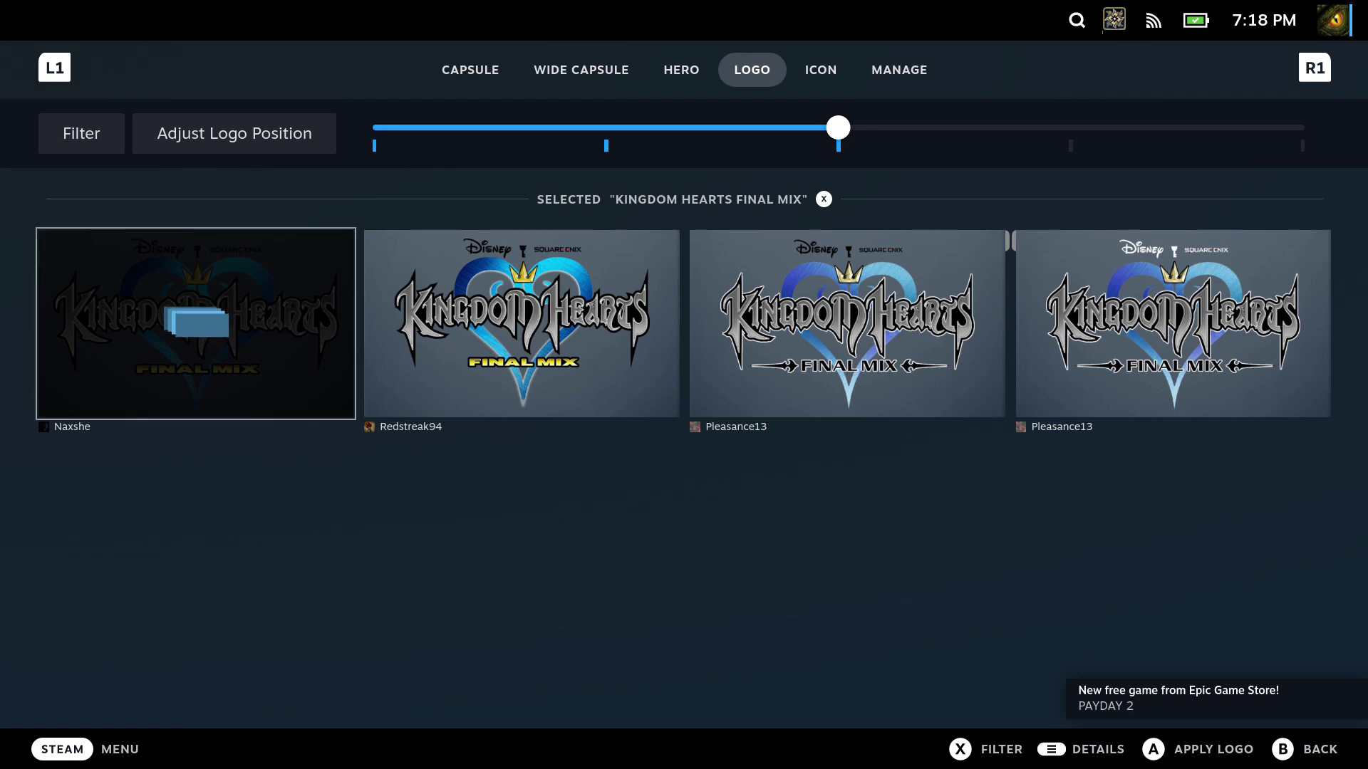
{"action": "key", "text": "Right"}
{"action": "key", "text": "Right"}
{"action": "key", "text": "Right"}
{"action": "key", "text": "Left"}
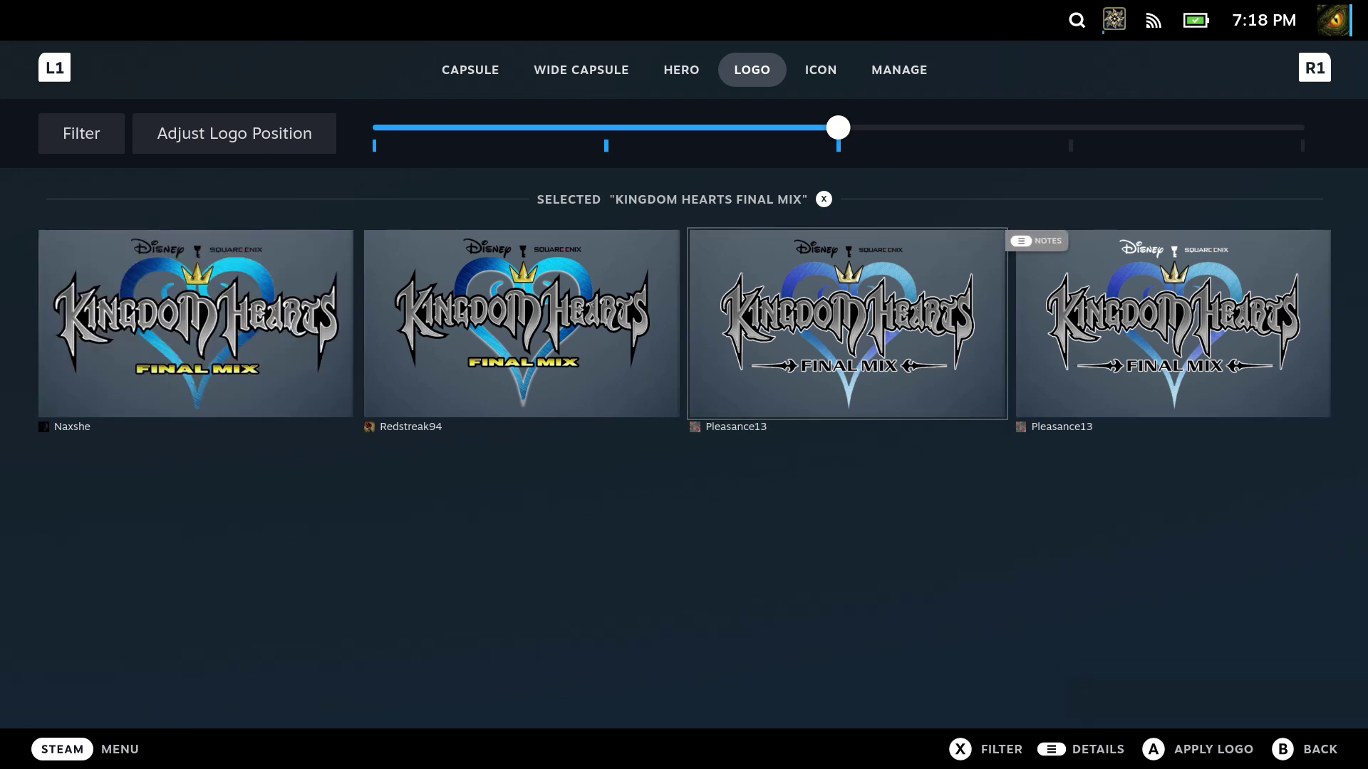
Apply the heart emblem icon and choose Later on the Restart Steam prompt.
{"action": "key", "text": "ctrl+Tab"}
{"action": "key", "text": "Down"}
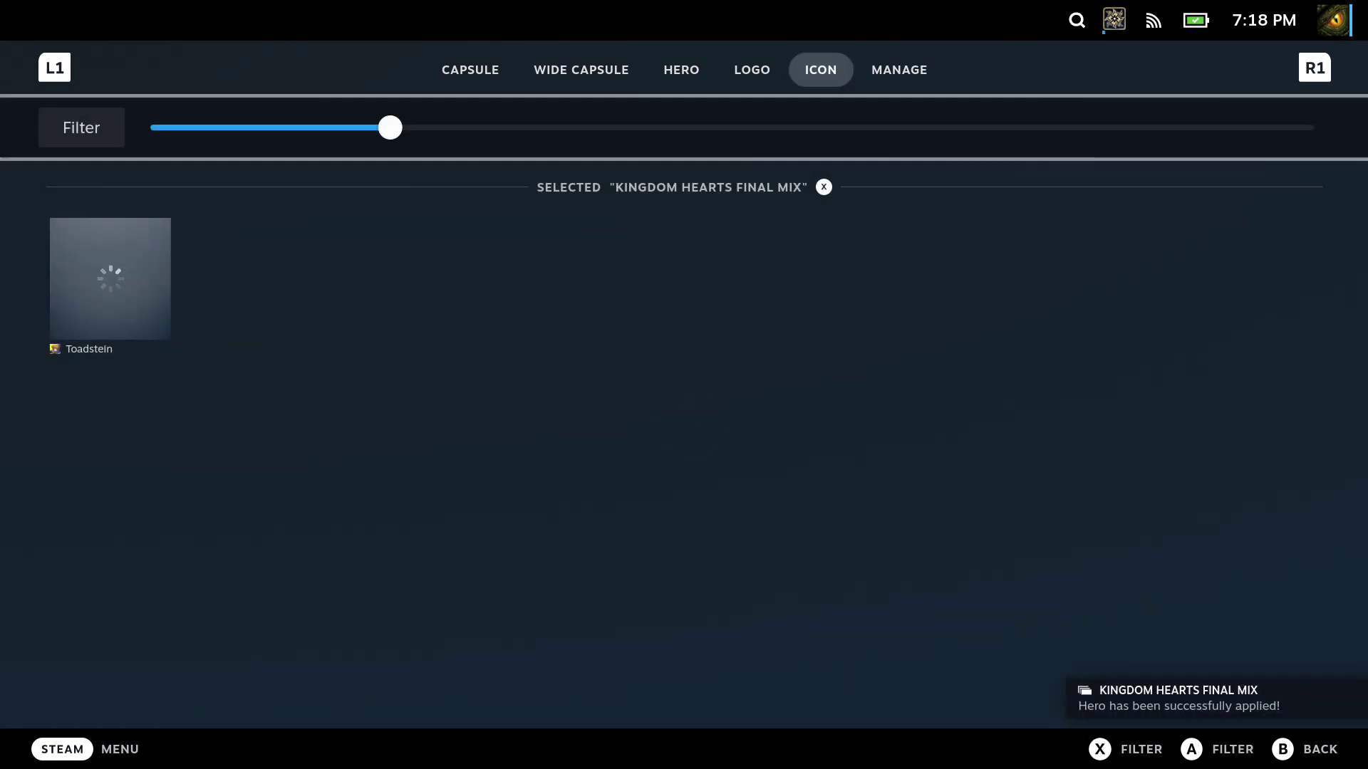
{"action": "key", "text": "Down"}
{"action": "key", "text": "Return"}
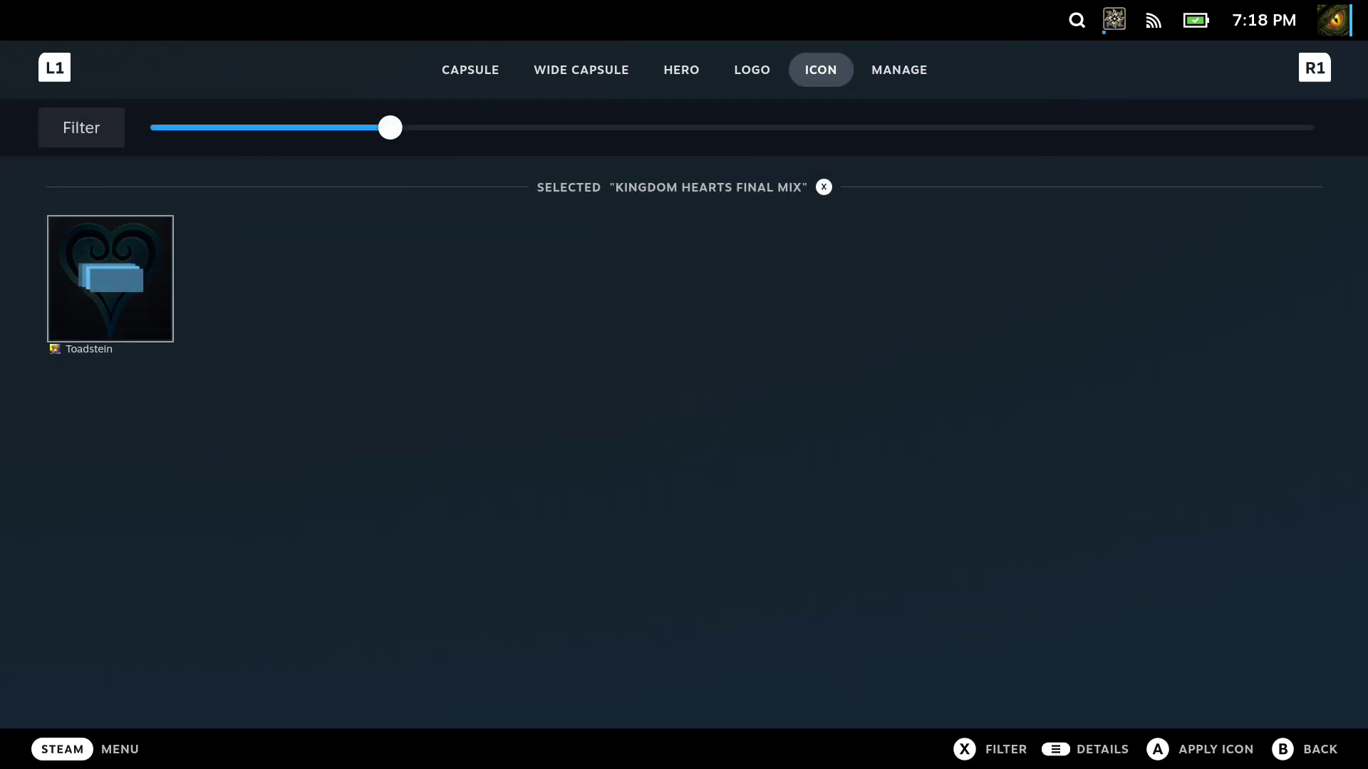
{"action": "key", "text": "ctrl+Tab"}
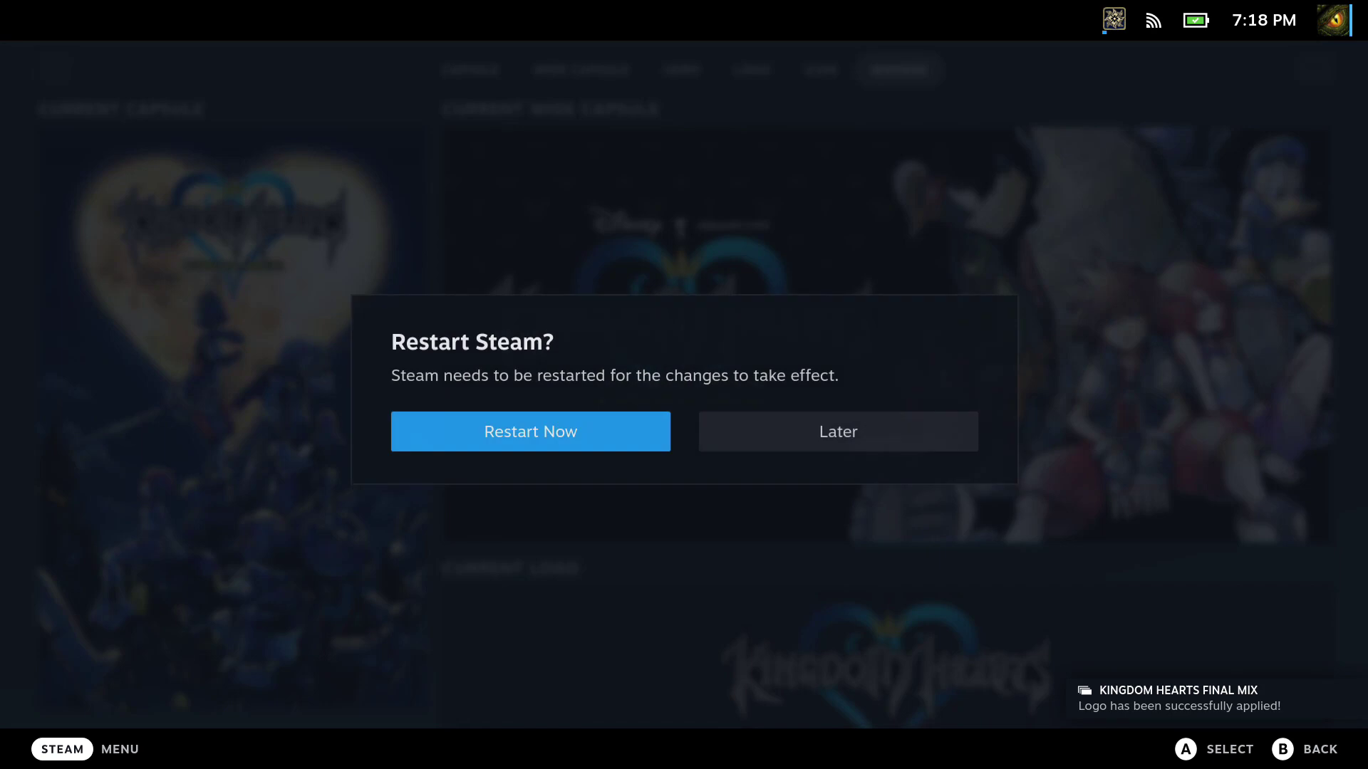
{"action": "key", "text": "Right"}
{"action": "key", "text": "Return"}
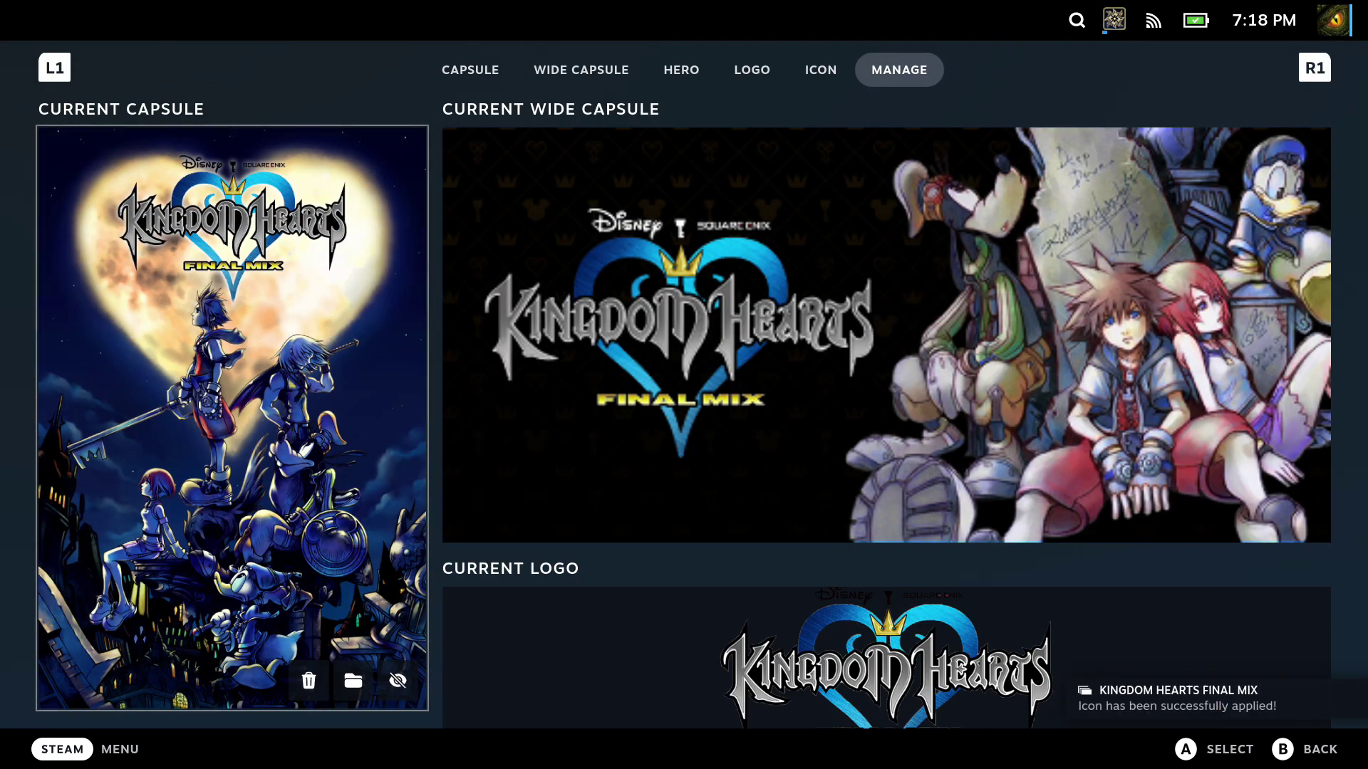
Review the current wide capsule and logo under MANAGE, then return home.
{"action": "key", "text": "Right"}
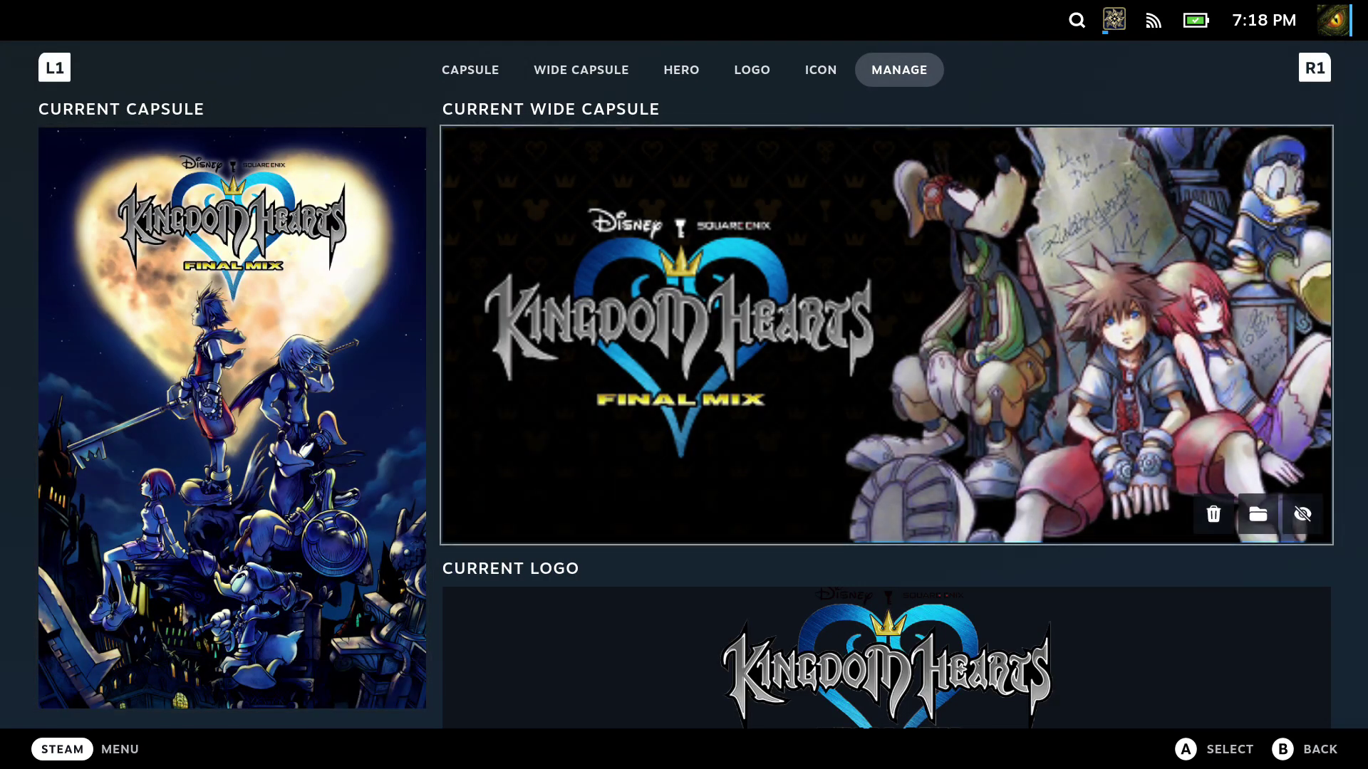
{"action": "key", "text": "Down"}
{"action": "key", "text": "Up"}
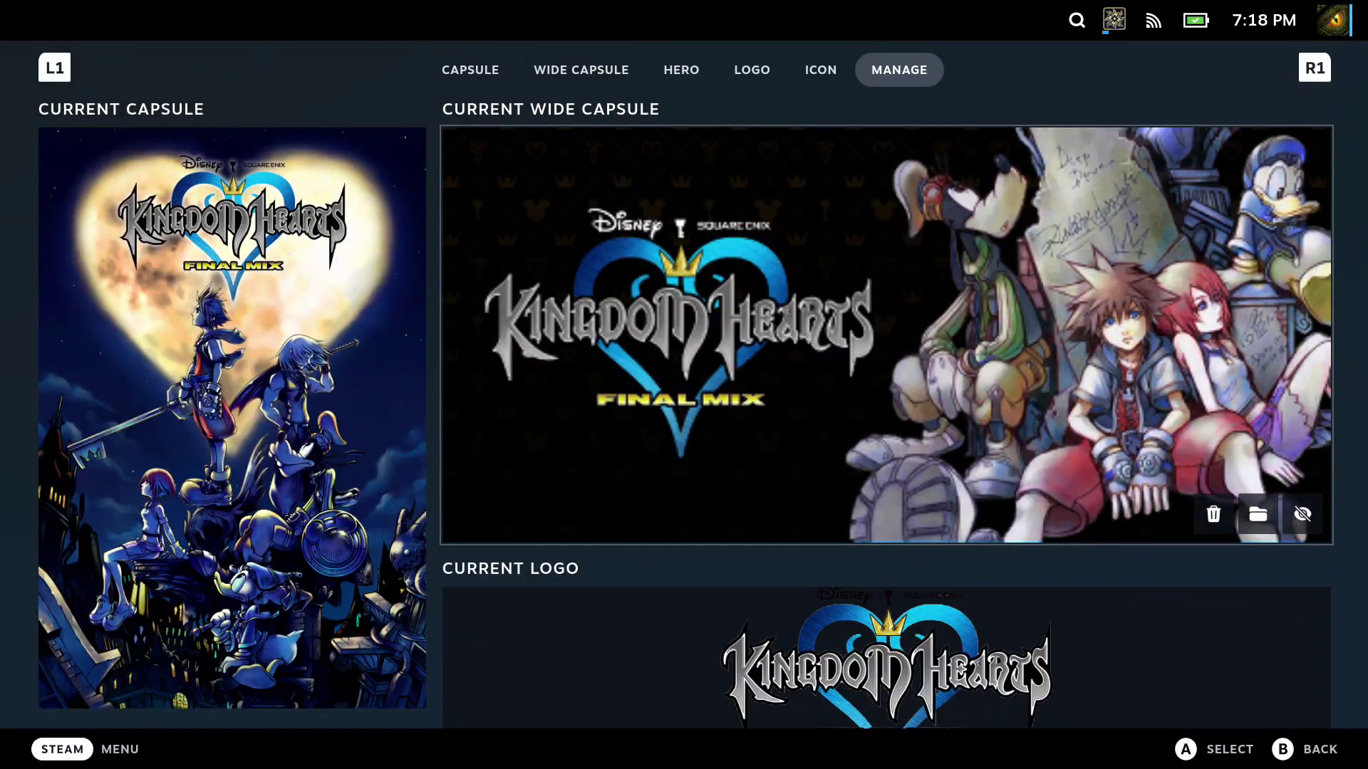
{"action": "key", "text": "Up"}
{"action": "key", "text": "Escape"}
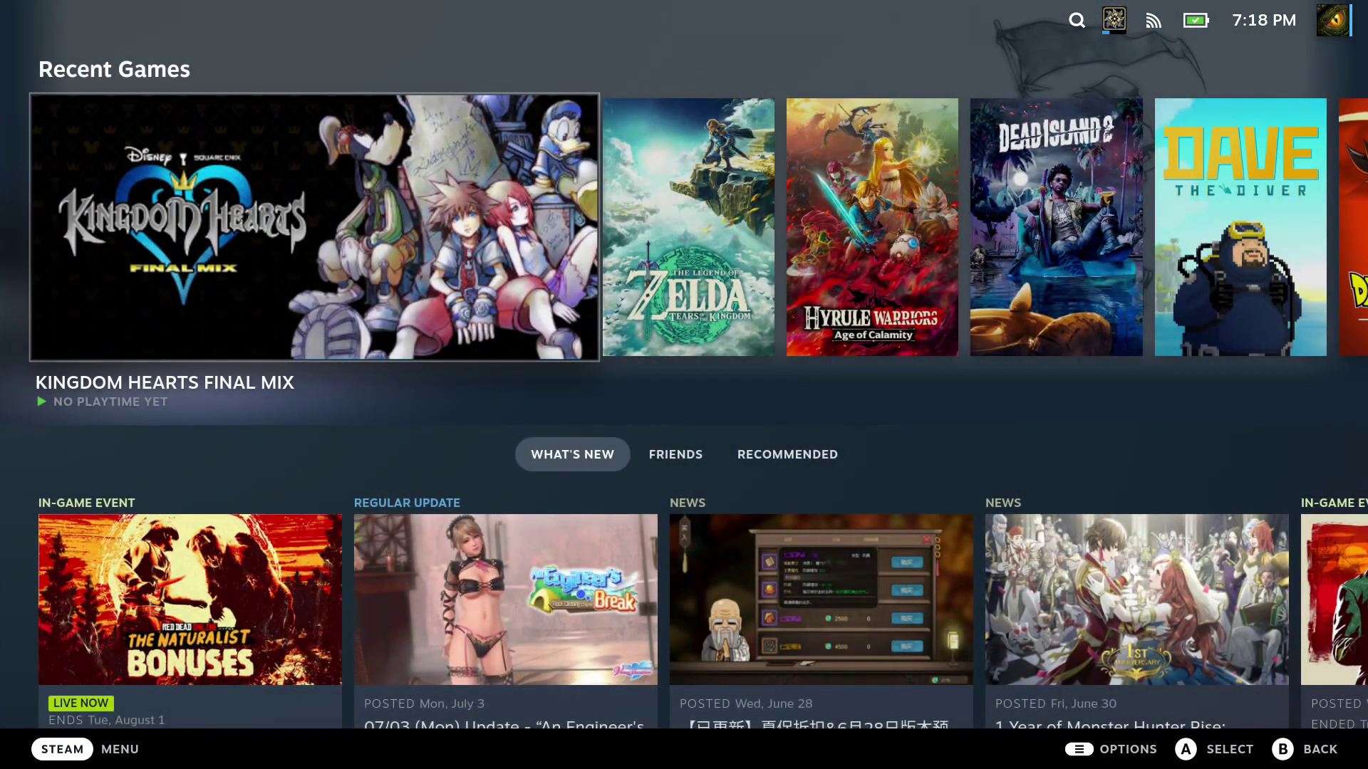
Open the KINGDOM HEARTS FINAL MIX game page from the home screen and launch it.
{"action": "key", "text": "Return"}
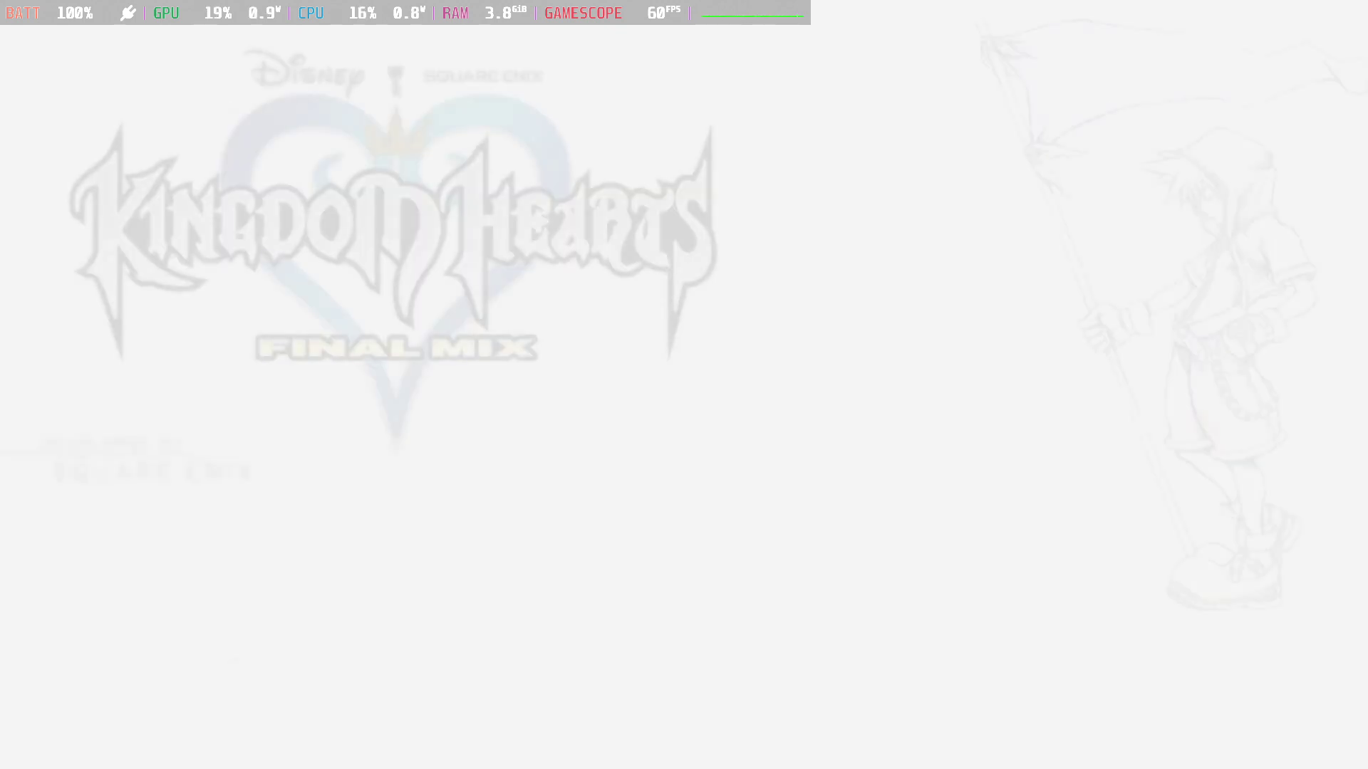
Start a new game on Final Mix difficulty, keeping the automatic camera setting.
{"action": "key", "text": "Return"}
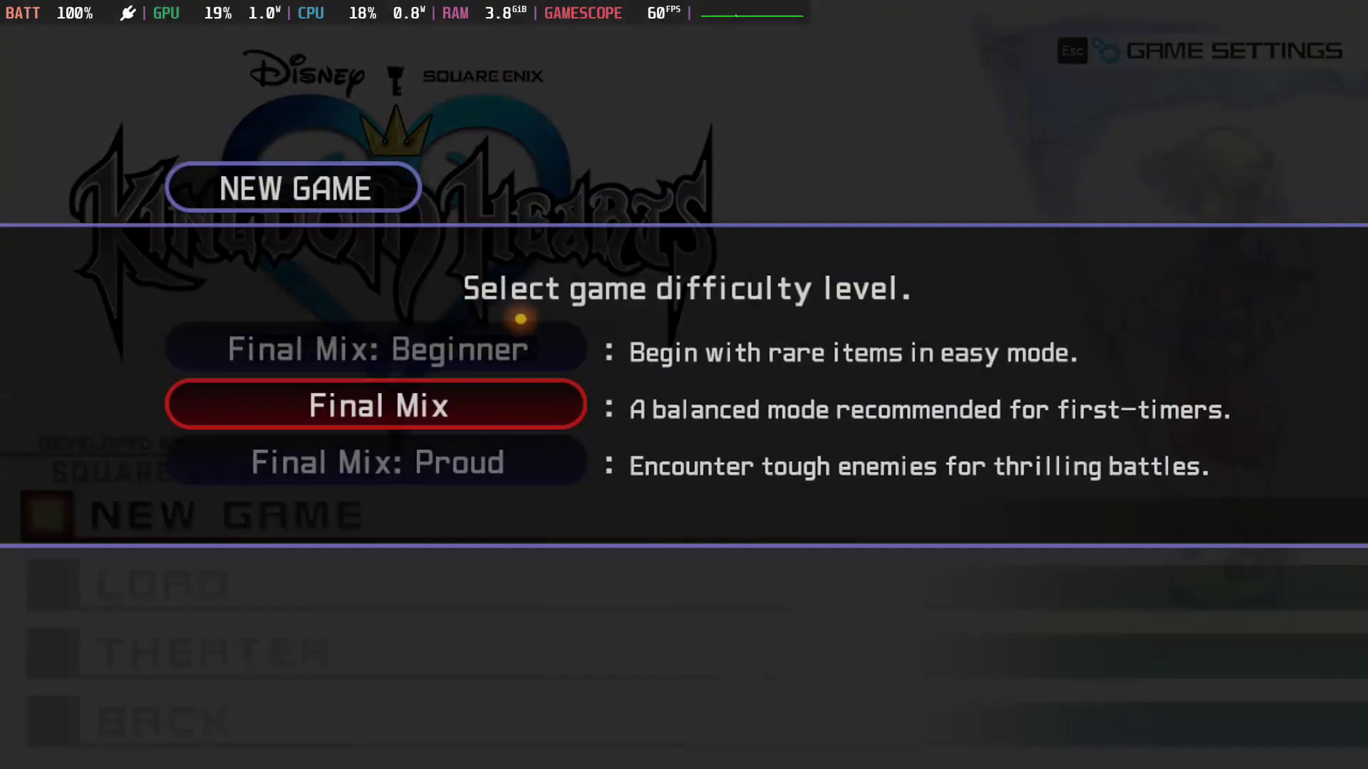
{"action": "key", "text": "Return"}
{"action": "key", "text": "Return"}
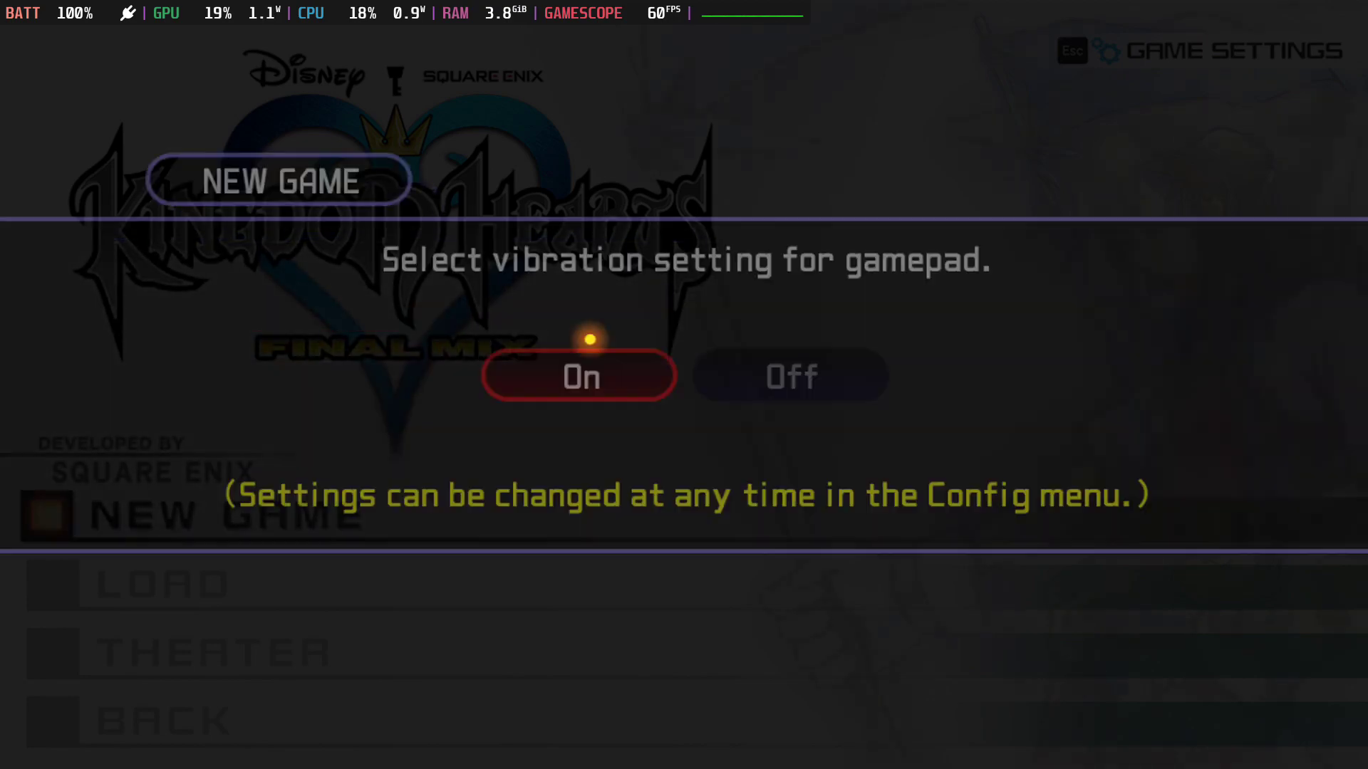
{"action": "key", "text": "Return"}
{"action": "key", "text": "Return"}
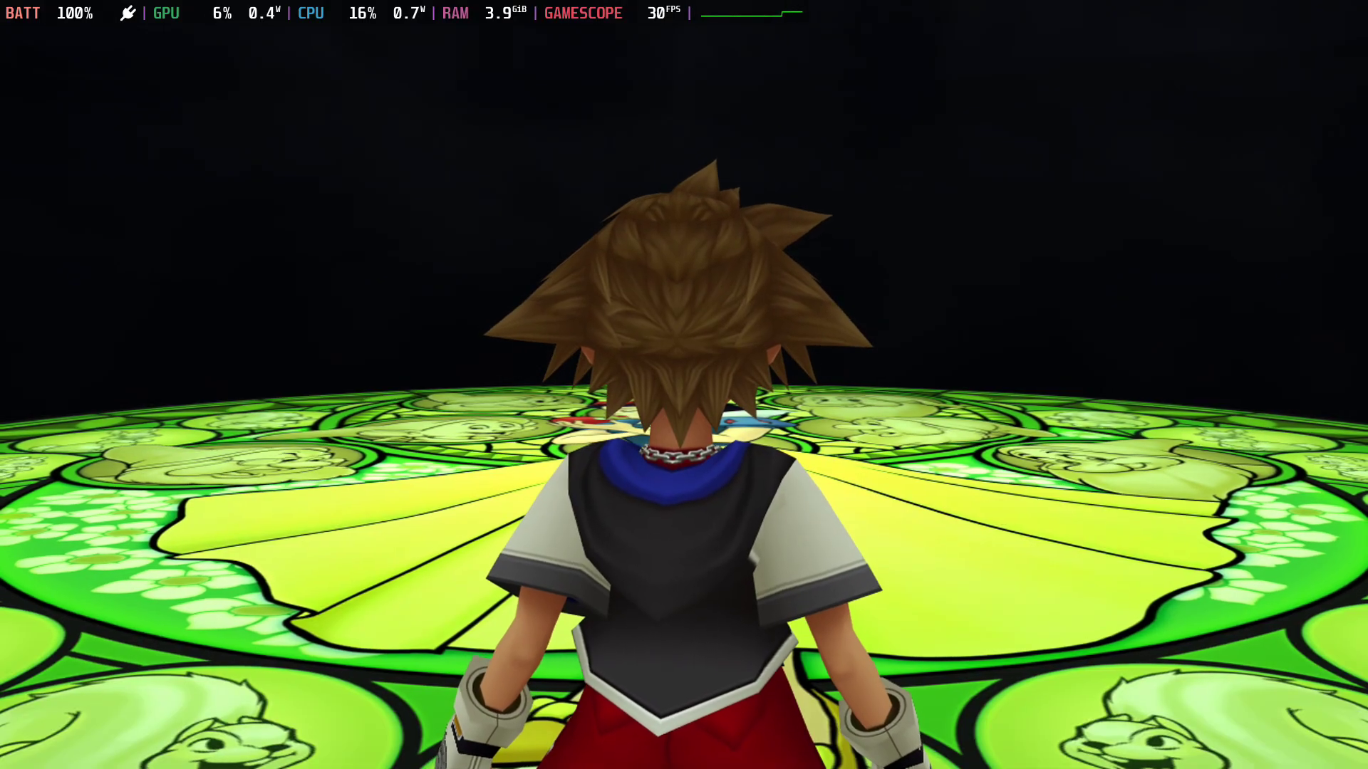
Skip the opening scene through the pause menu's Skip Scene option.
{"action": "key", "text": "Escape"}
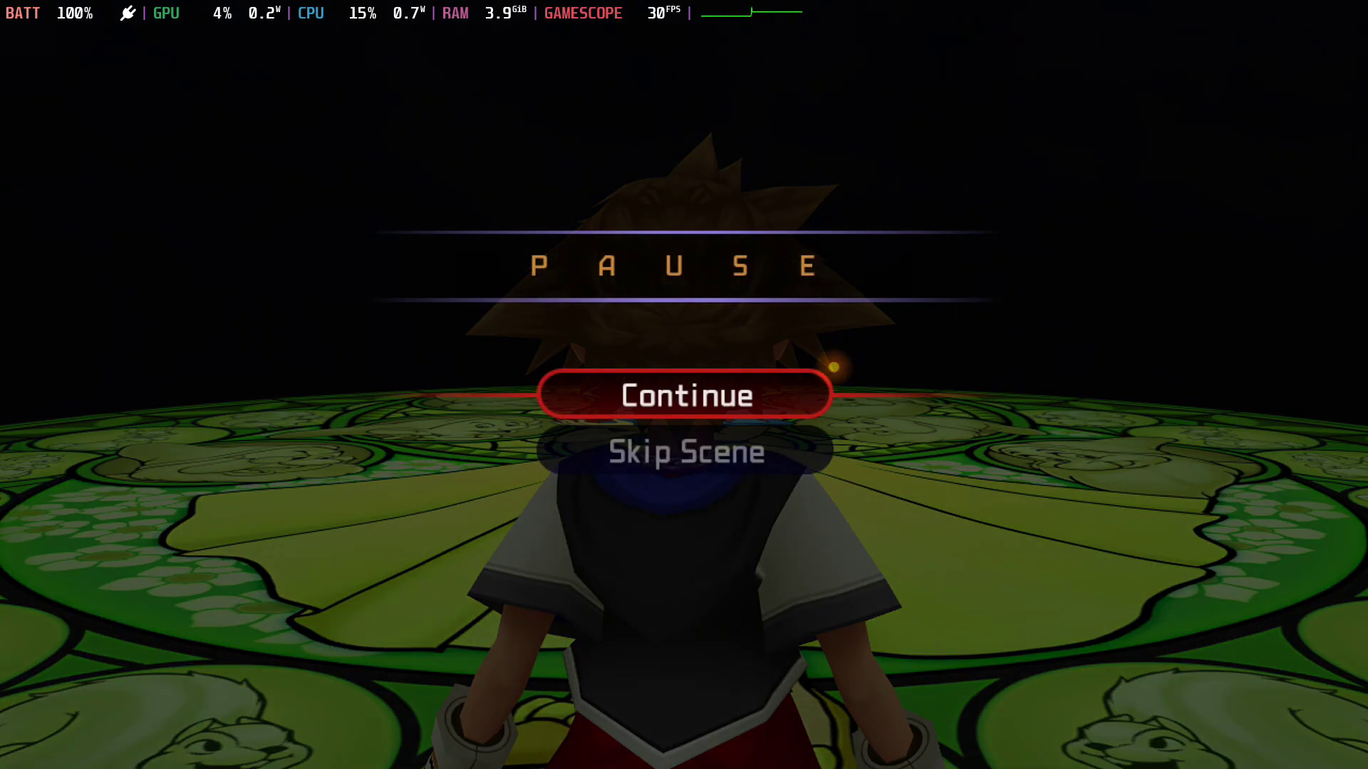
{"action": "key", "text": "Return"}
{"action": "key", "text": "Escape"}
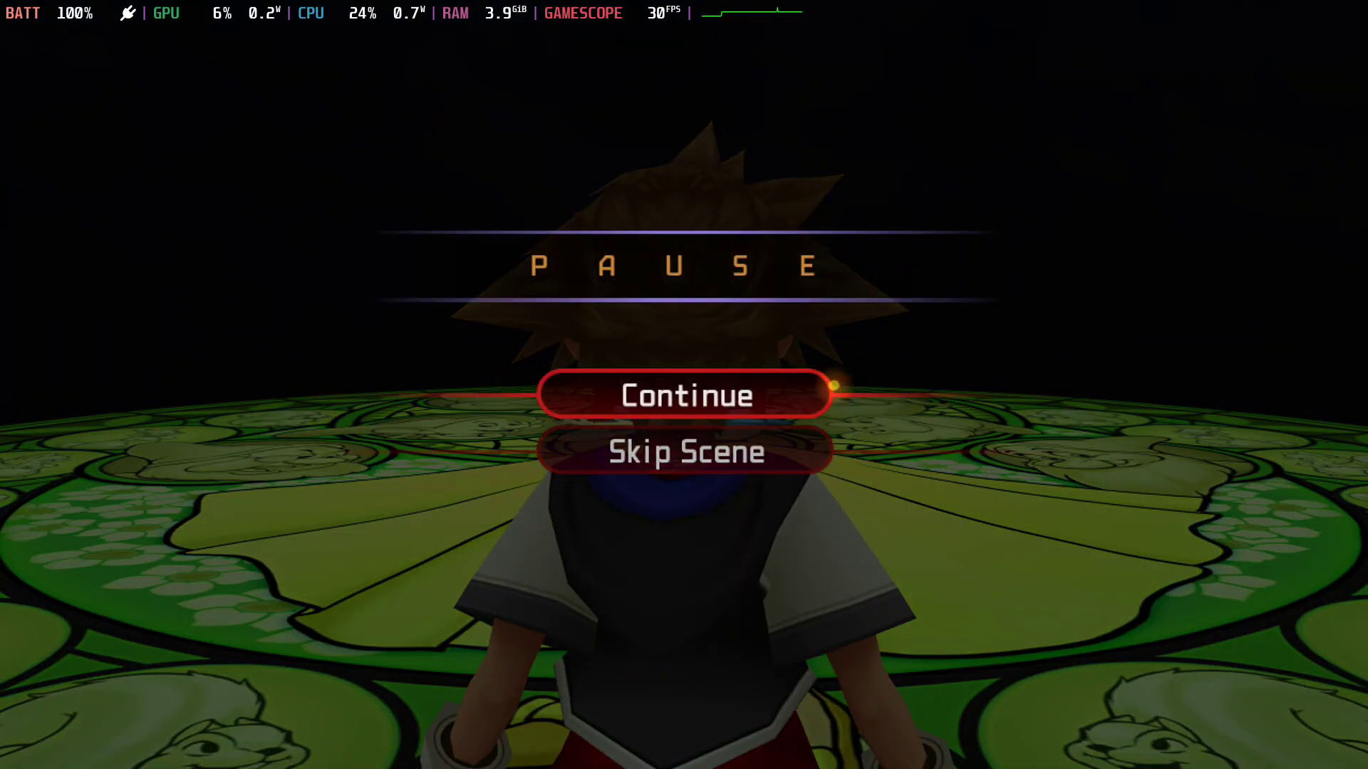
{"action": "key", "text": "Return"}
{"action": "key", "text": "Escape"}
{"action": "key", "text": "Down"}
{"action": "key", "text": "Return"}
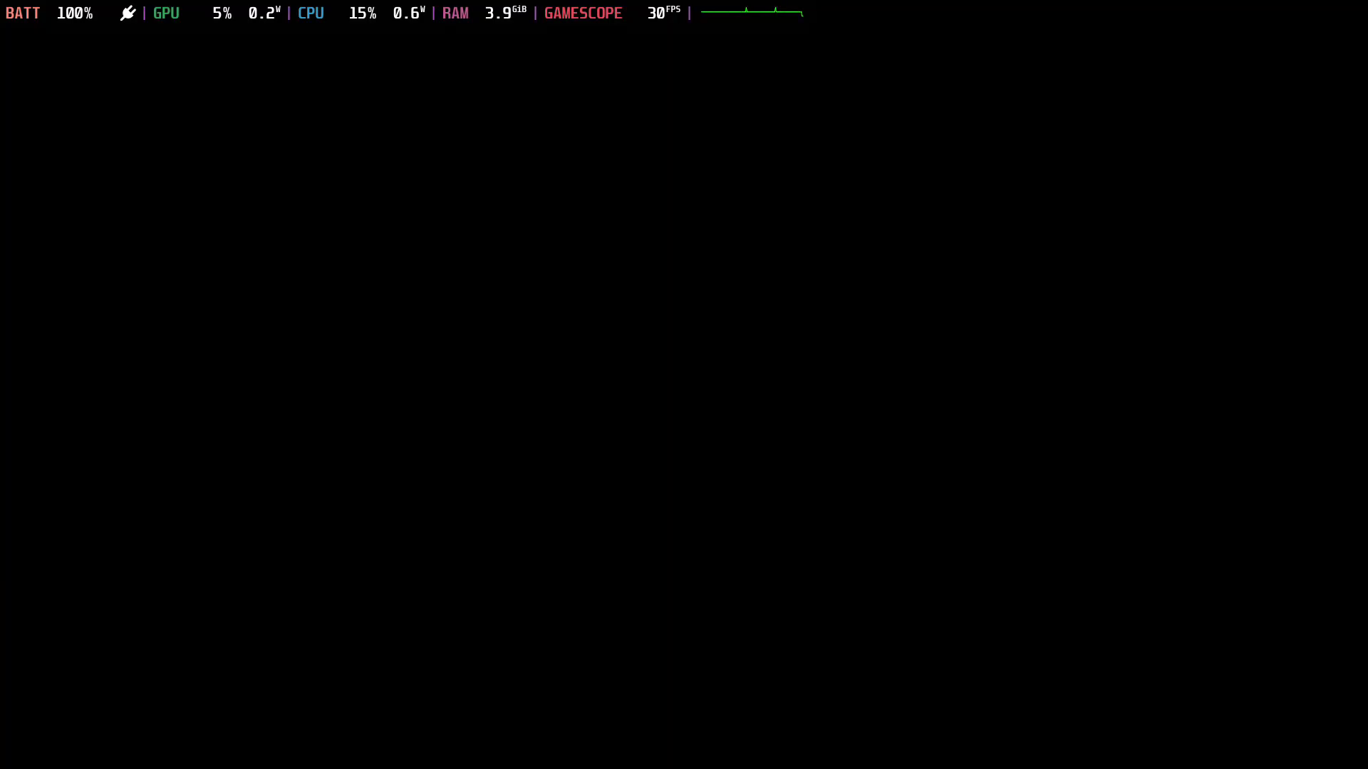
Run Sora across the stained-glass platform and skip the Snow White cutscene.
{"action": "key", "text": "d"}
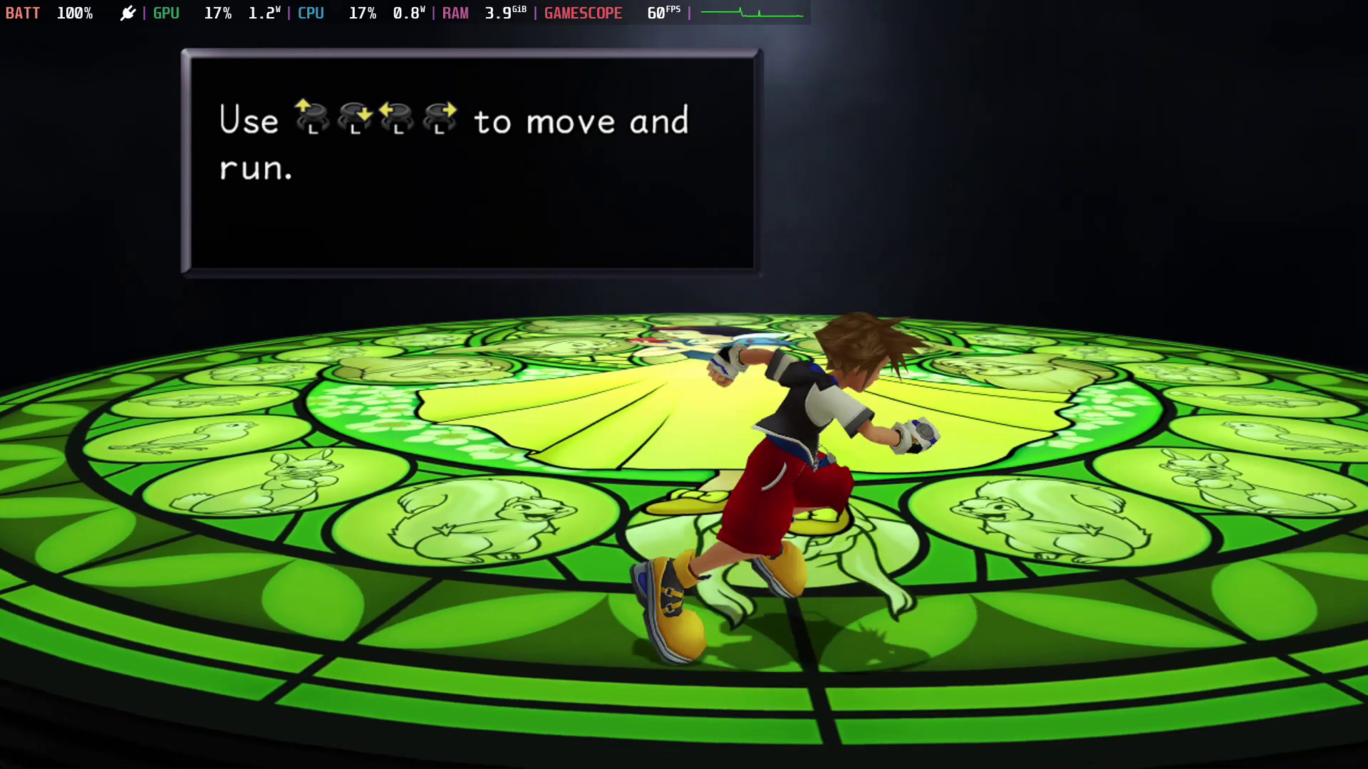
{"action": "key", "text": "w"}
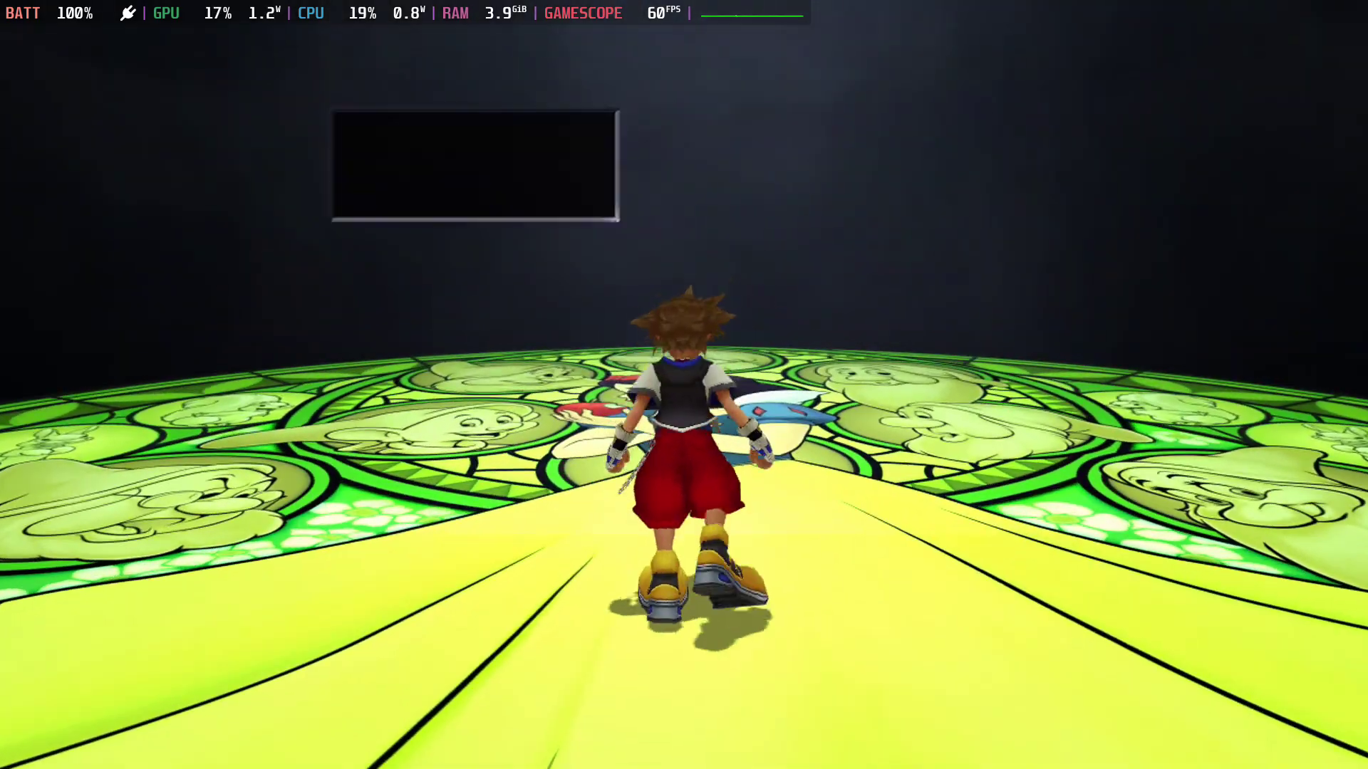
{"action": "key", "text": "Escape"}
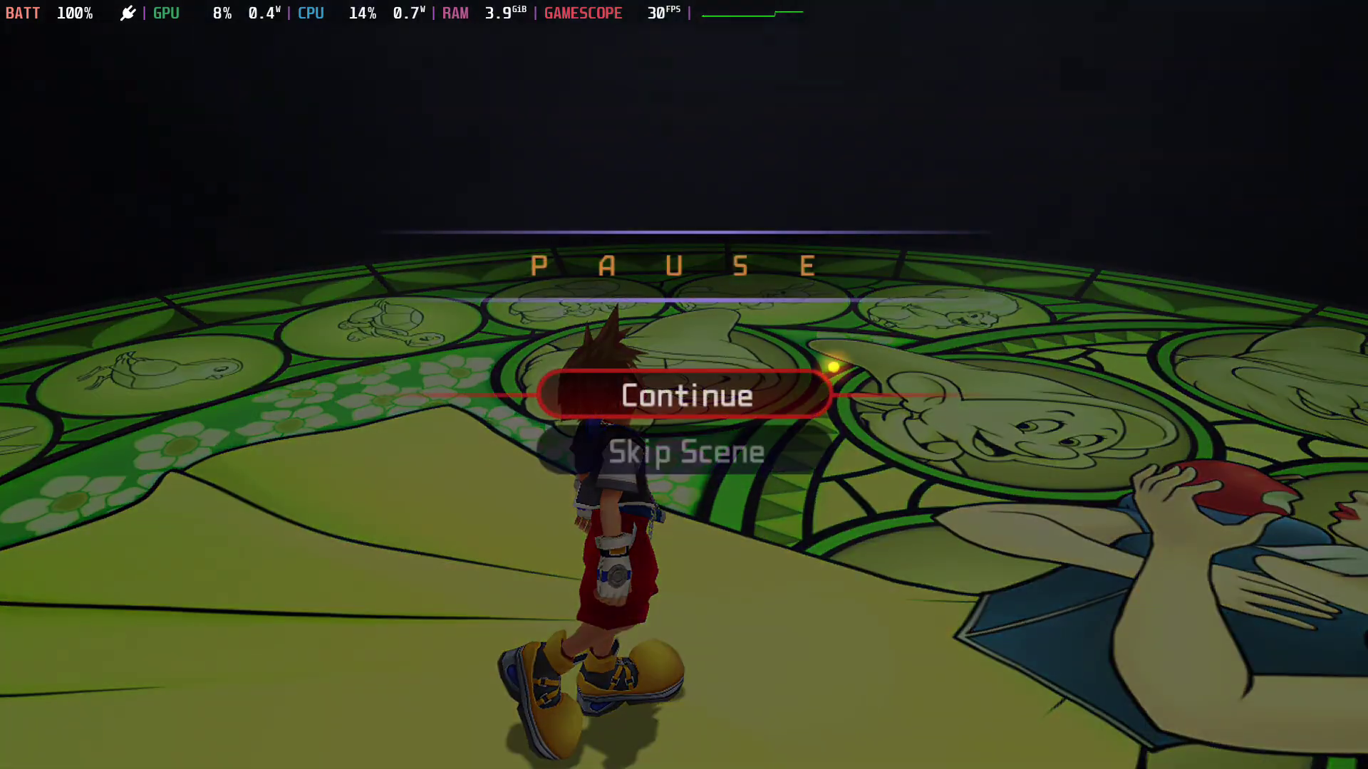
{"action": "key", "text": "Down"}
{"action": "key", "text": "Return"}
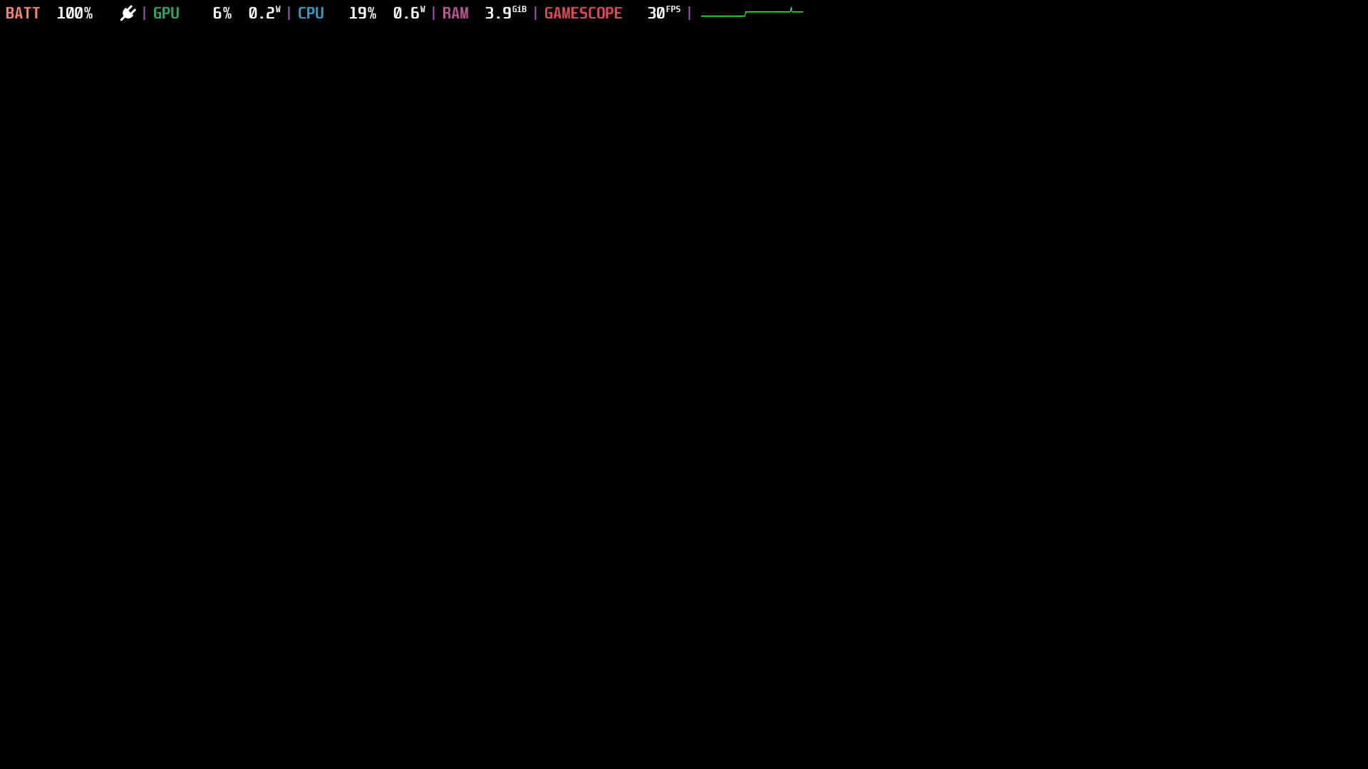